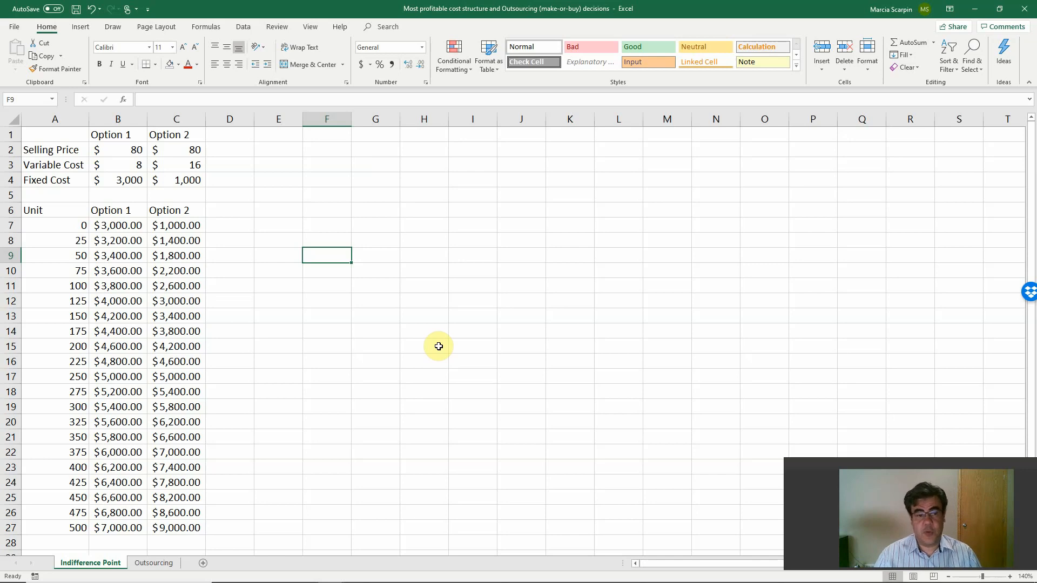
Examine the selling prices and the unit cost table for both options, including the cost formulas in rows 7 and 8.
{"action": "left_click", "coordinate": [123, 150]}
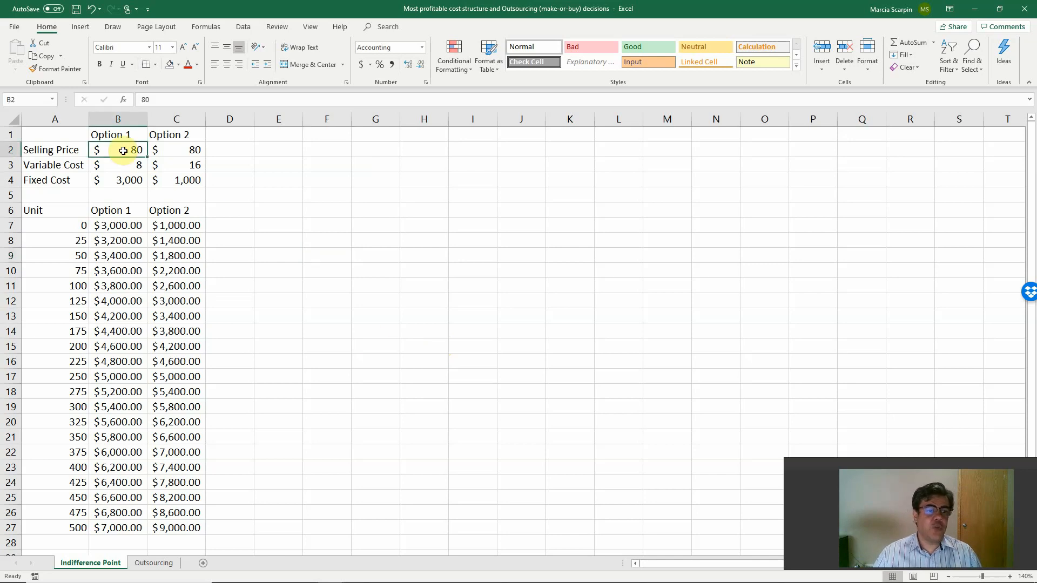
{"action": "mouse_move", "coordinate": [154, 150]}
{"action": "left_mouse_down"}
{"action": "mouse_move", "coordinate": [187, 142]}
{"action": "mouse_move", "coordinate": [130, 139]}
{"action": "mouse_move", "coordinate": [157, 150]}
{"action": "left_mouse_up"}
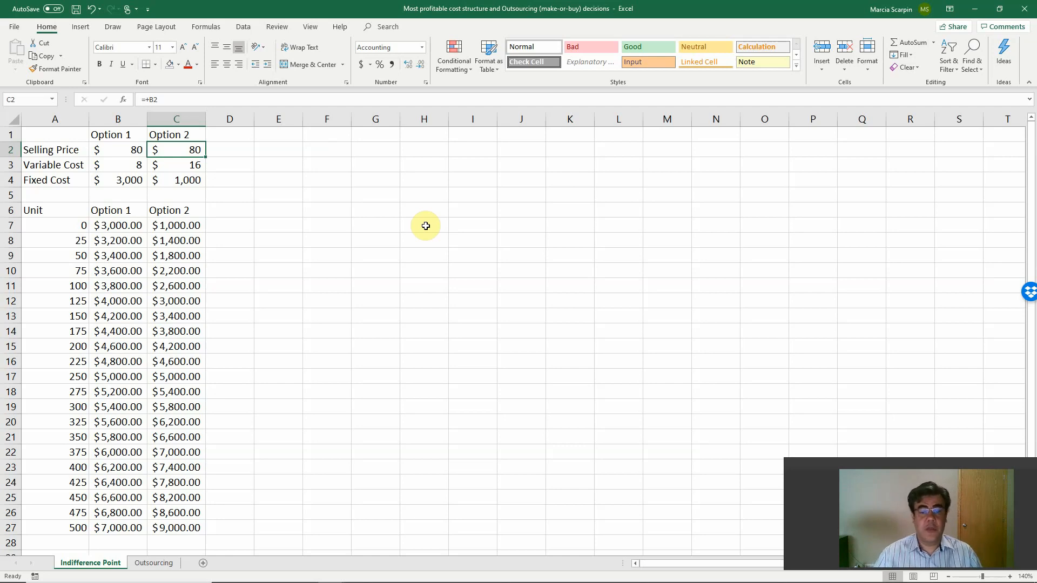
{"action": "left_click_drag", "start_coordinate": [65, 210], "coordinate": [200, 530]}
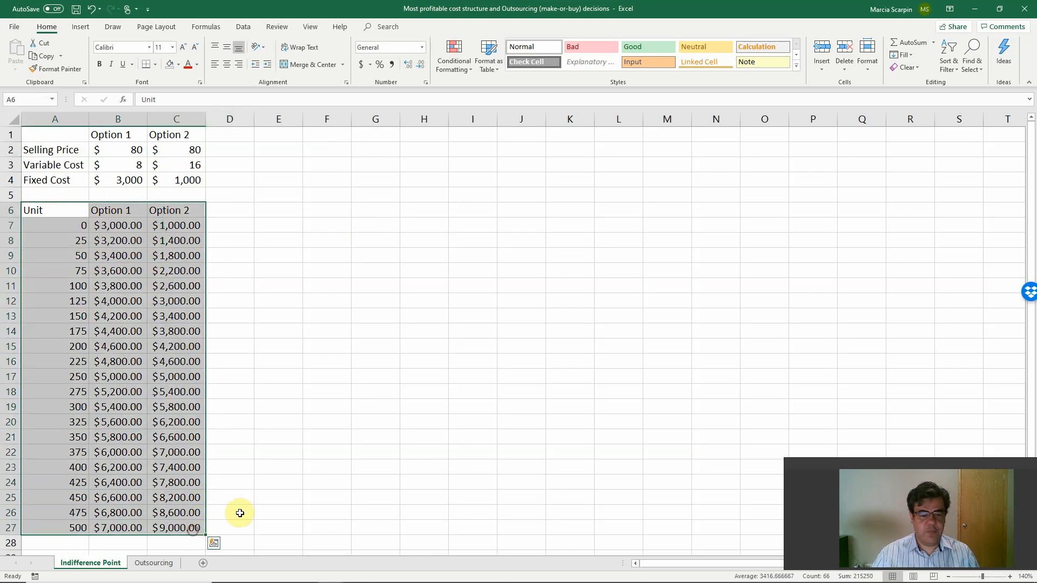
{"action": "left_click_drag", "start_coordinate": [73, 226], "coordinate": [46, 529]}
{"action": "left_click", "coordinate": [116, 231]}
{"action": "left_click", "coordinate": [176, 226]}
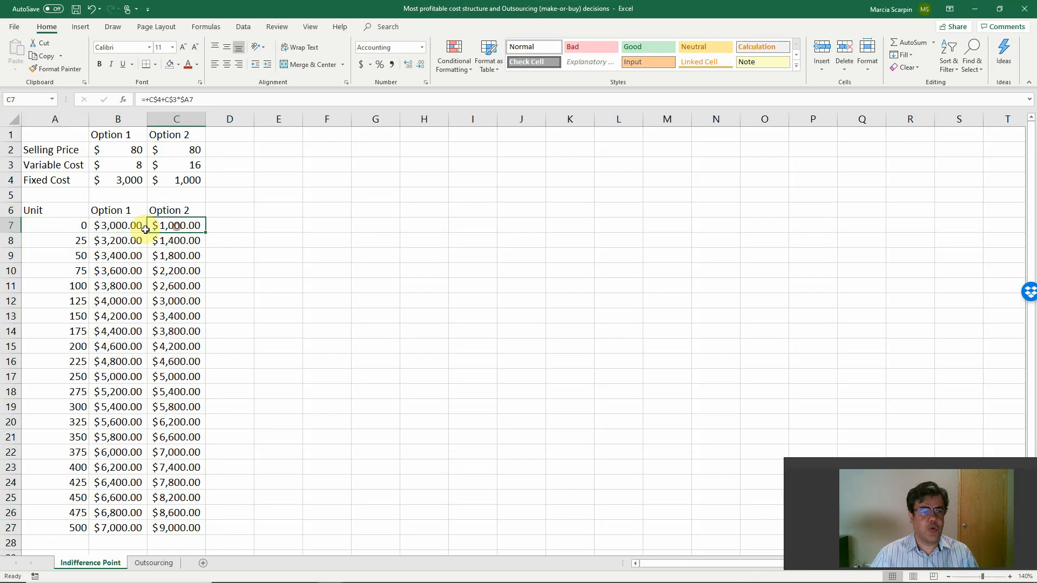
{"action": "left_click", "coordinate": [140, 230]}
{"action": "left_click", "coordinate": [177, 241]}
{"action": "left_click", "coordinate": [122, 240]}
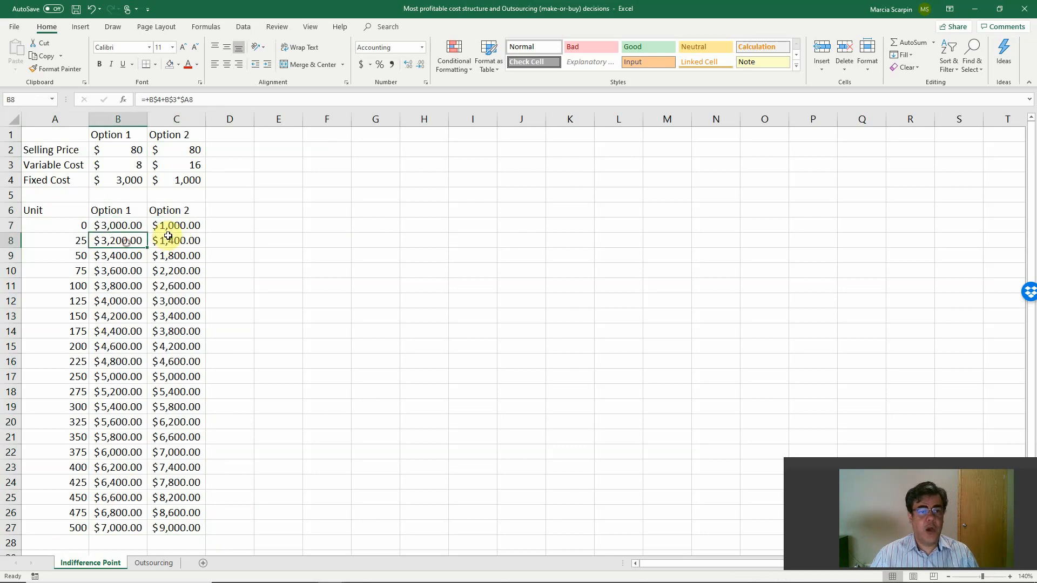
Try clearing the selling prices of both options in B2:C2, and undo the deletion.
{"action": "left_click_drag", "start_coordinate": [109, 146], "coordinate": [168, 144]}
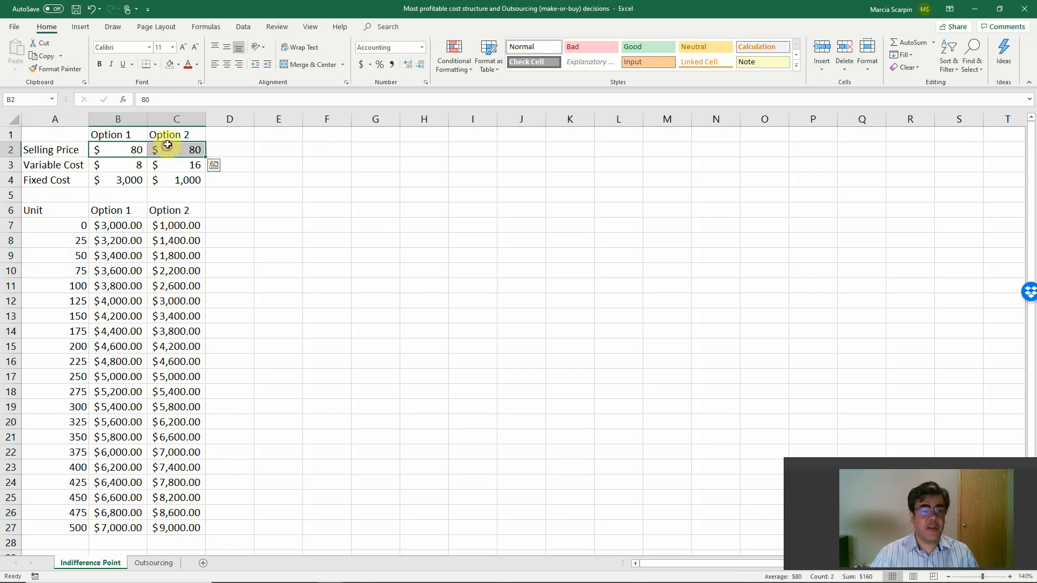
{"action": "key", "text": "Delete"}
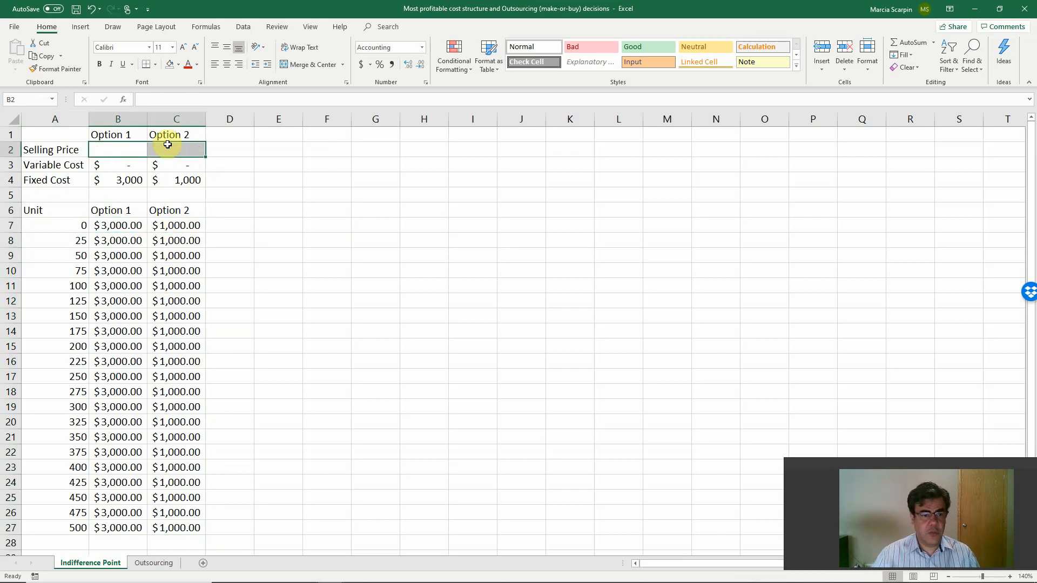
{"action": "type", "text": "80"}
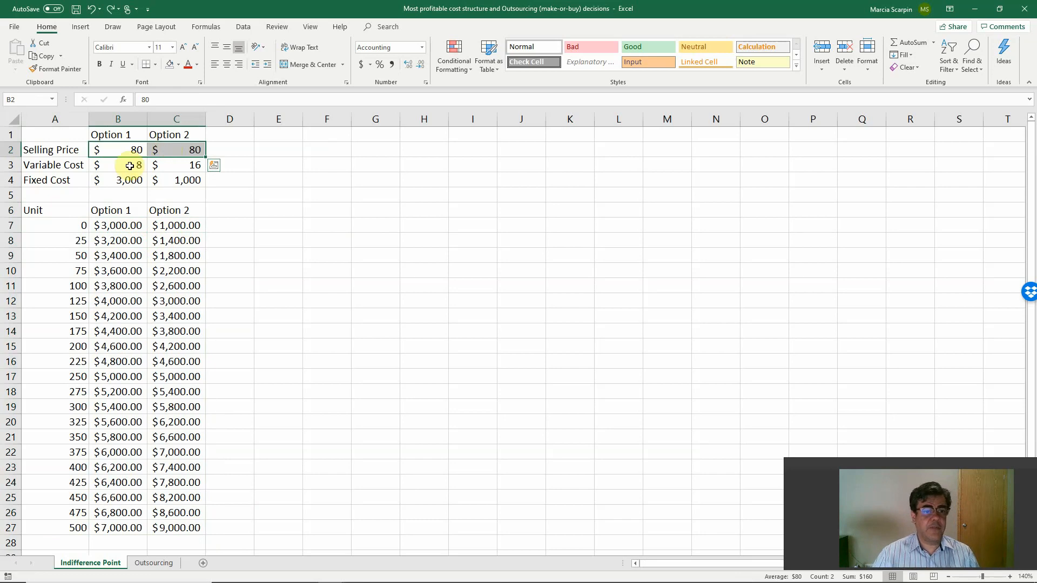
Check the variable cost formulas of both options in B3 and C3.
{"action": "left_click_drag", "start_coordinate": [132, 166], "coordinate": [189, 168]}
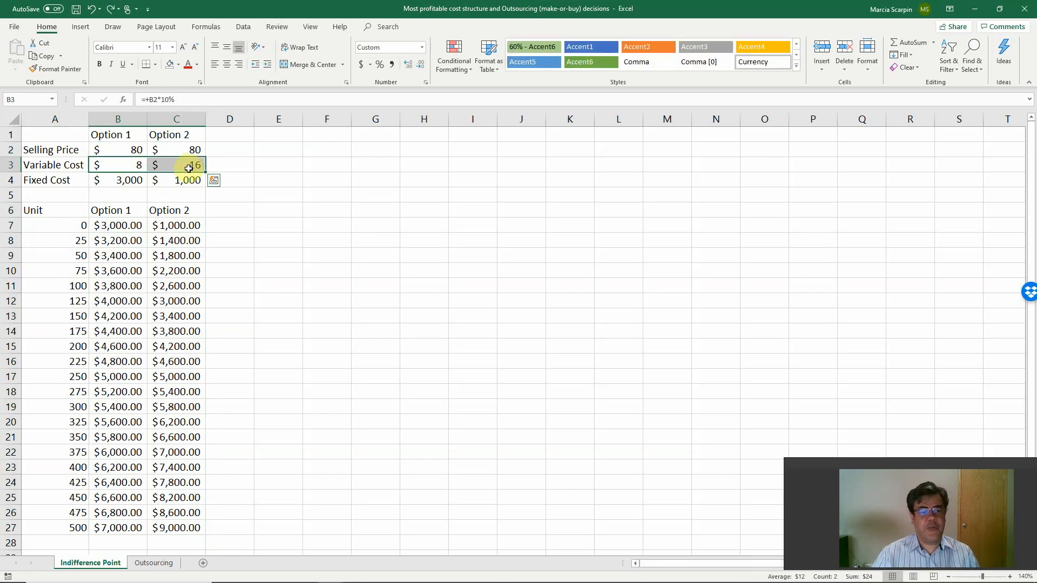
{"action": "left_click", "coordinate": [128, 164]}
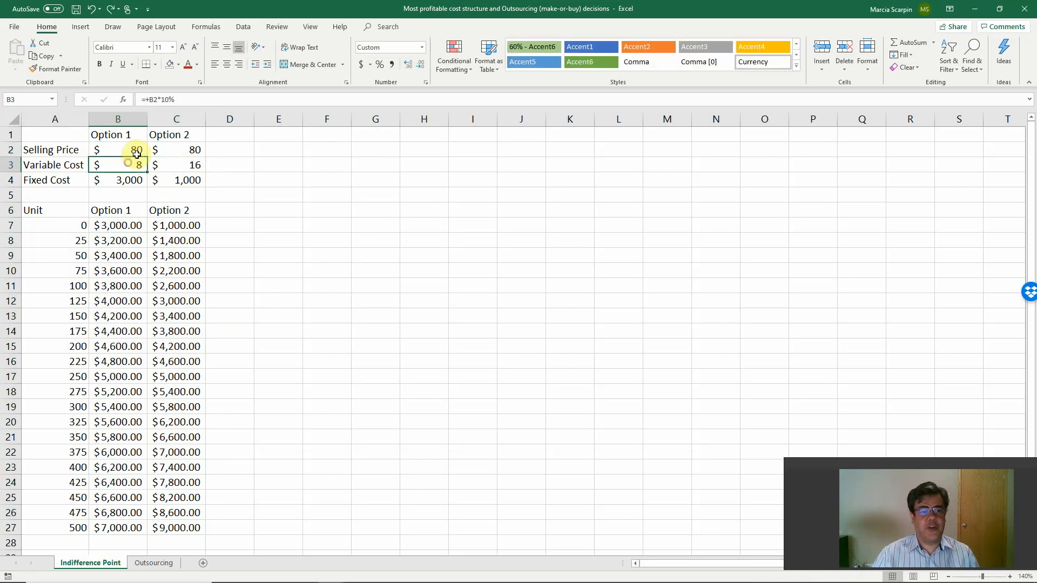
{"action": "left_click", "coordinate": [181, 165]}
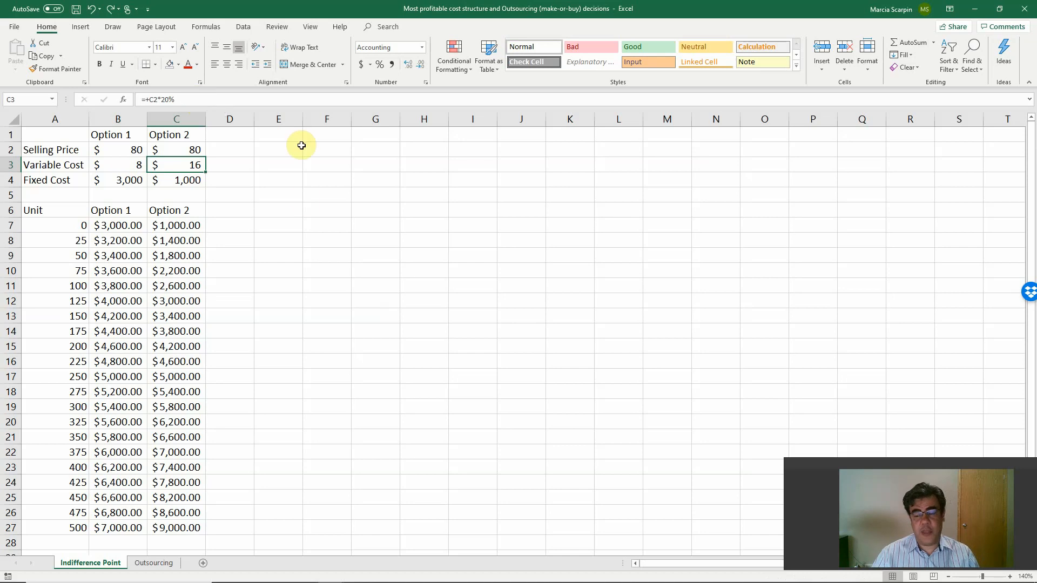
Insert a line chart of the Option 1 and Option 2 costs in B6:C27 and move it up beside the table.
{"action": "left_click_drag", "start_coordinate": [119, 215], "coordinate": [191, 527]}
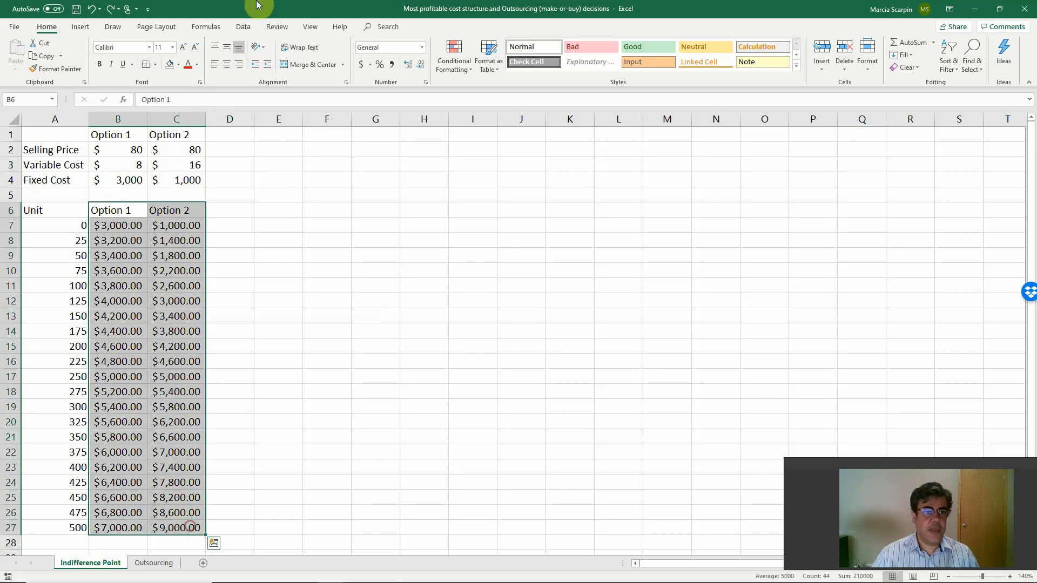
{"action": "left_click", "coordinate": [82, 25]}
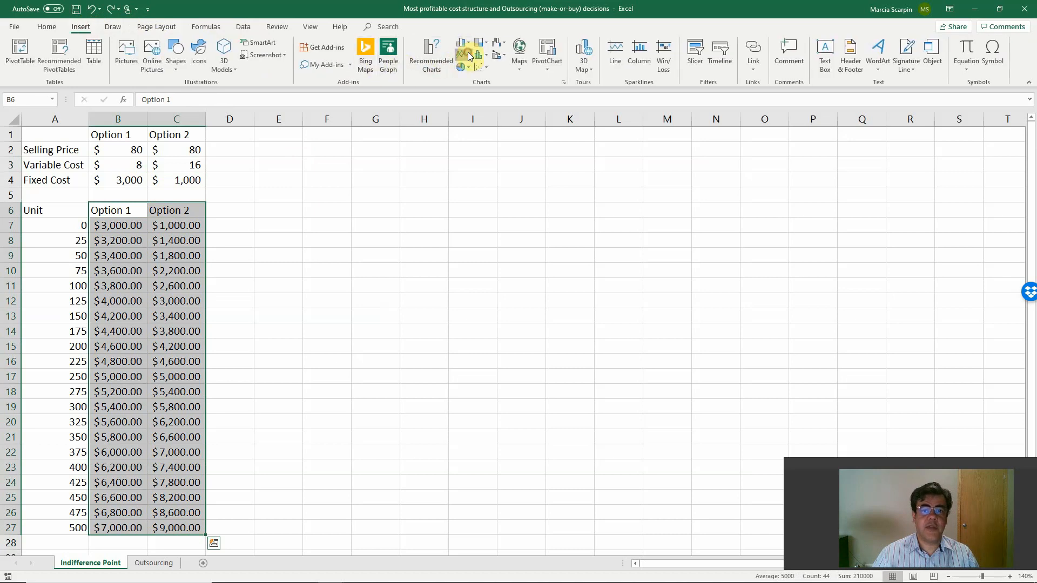
{"action": "left_click", "coordinate": [467, 57]}
{"action": "left_click", "coordinate": [470, 85]}
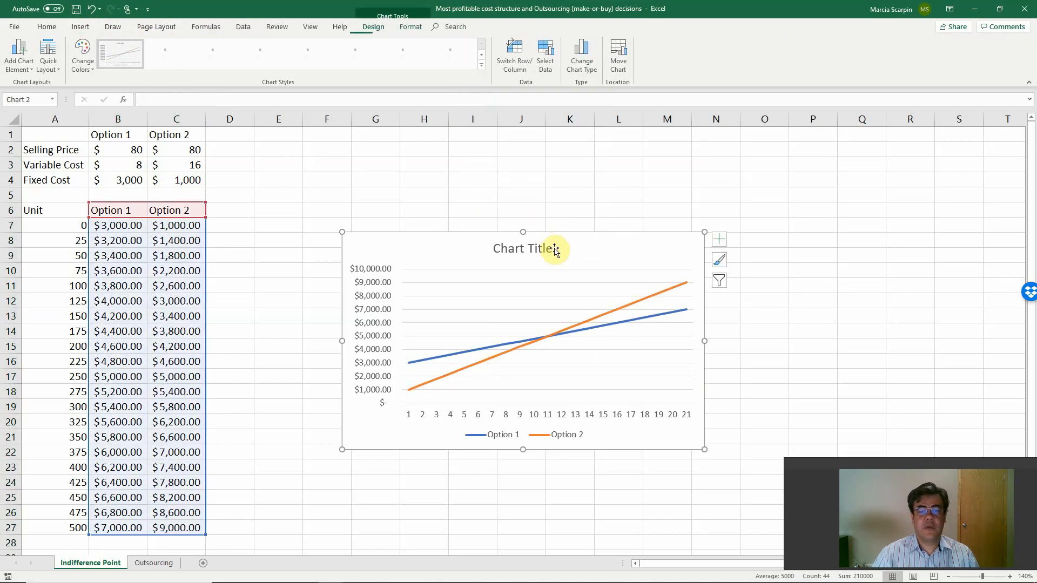
{"action": "left_click_drag", "start_coordinate": [564, 235], "coordinate": [574, 170]}
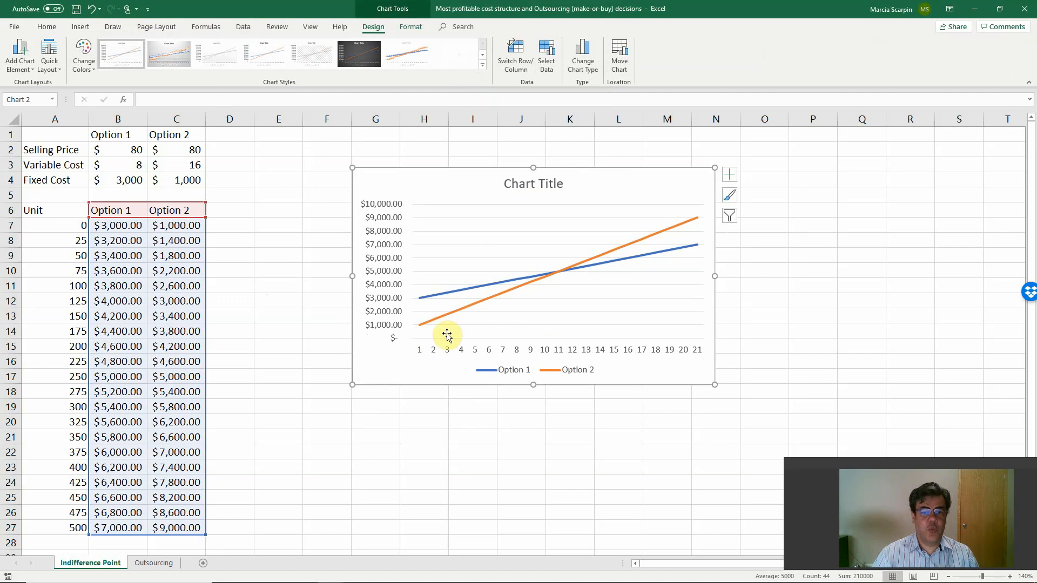
Use the unit quantities in A7:A27 as the chart's horizontal axis labels.
{"action": "right_click", "coordinate": [430, 182]}
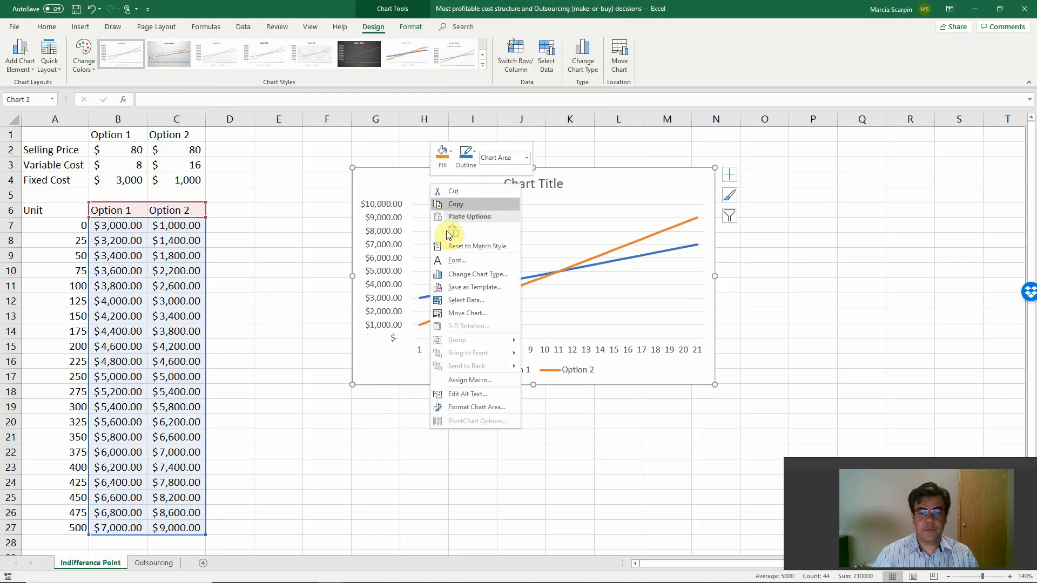
{"action": "left_click", "coordinate": [458, 301]}
{"action": "left_click", "coordinate": [834, 277]}
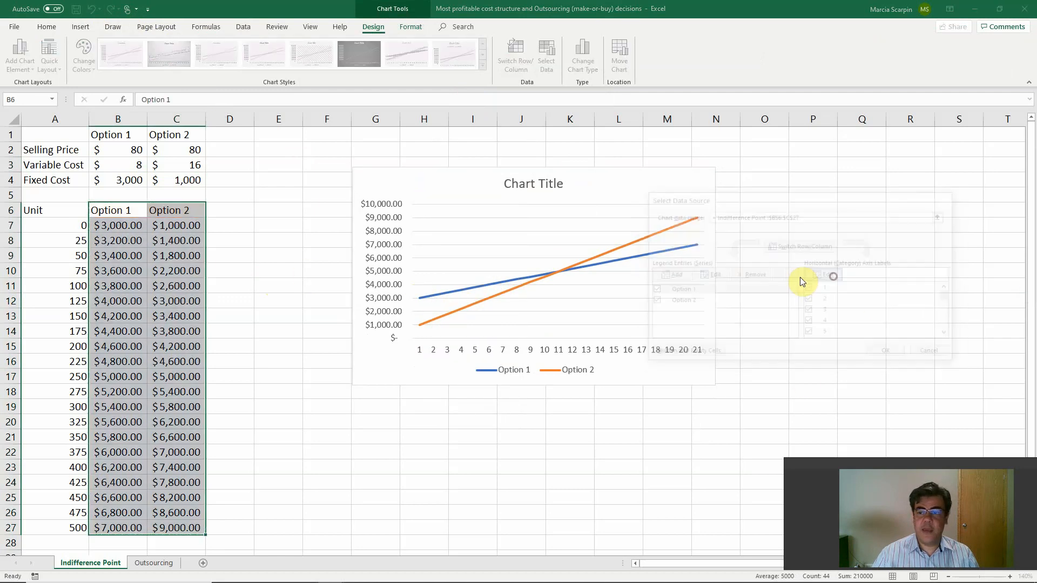
{"action": "left_click_drag", "start_coordinate": [51, 225], "coordinate": [81, 528]}
{"action": "left_click", "coordinate": [814, 296]}
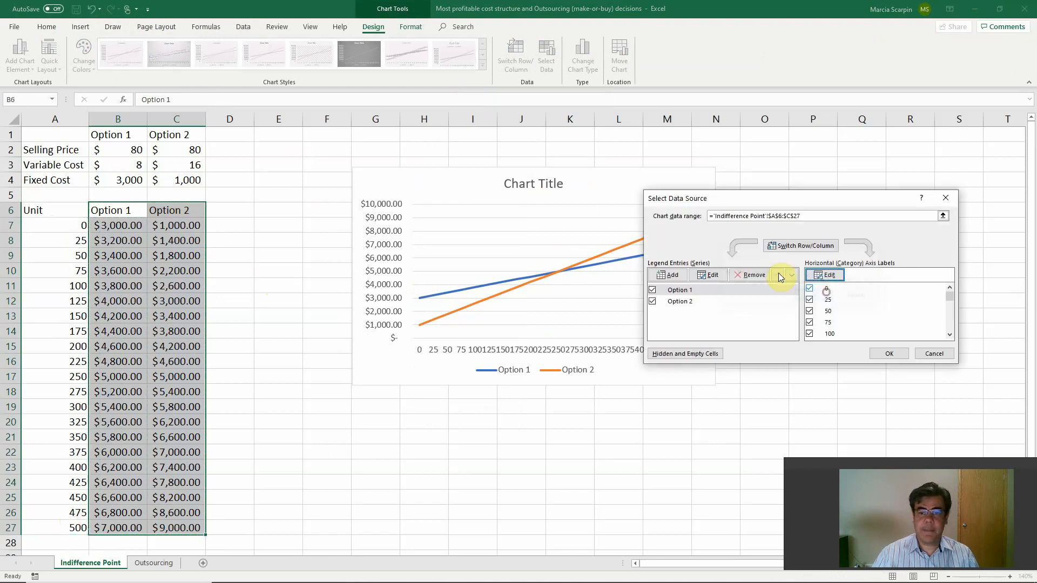
{"action": "left_click", "coordinate": [892, 355]}
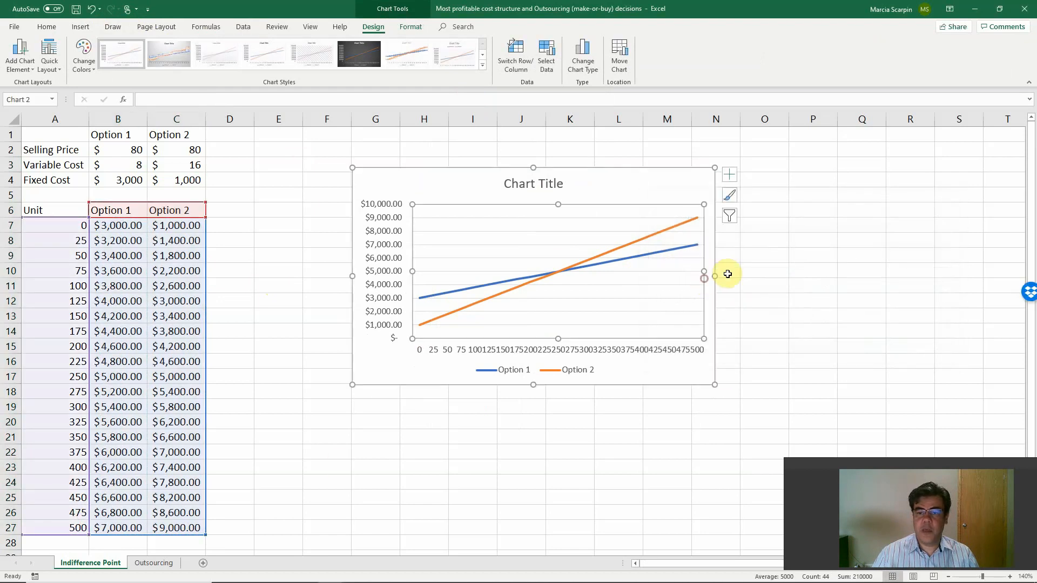
Enlarge the chart by widening it through column Q and making it slightly taller.
{"action": "left_click_drag", "start_coordinate": [715, 275], "coordinate": [884, 272]}
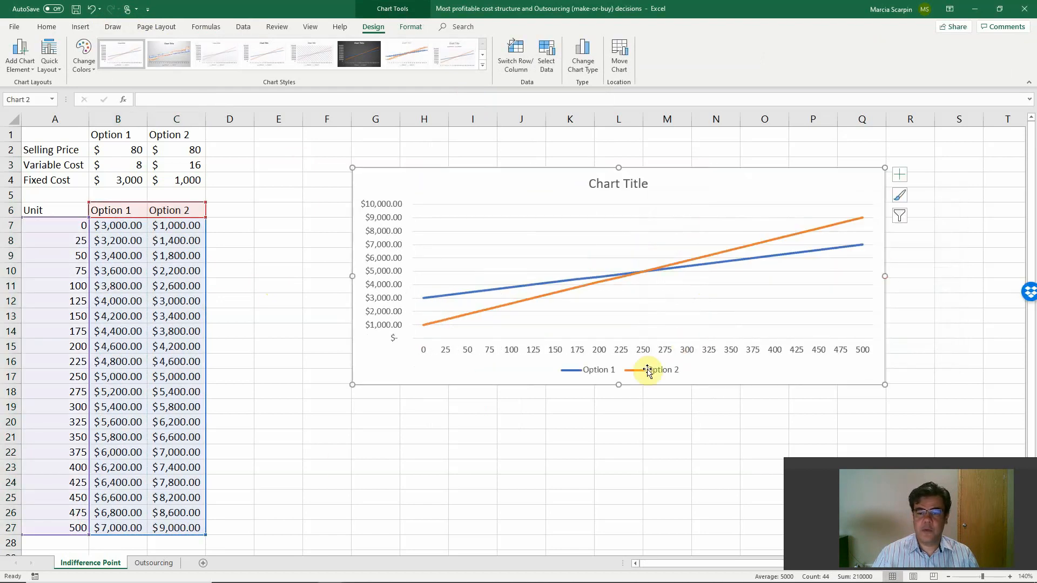
{"action": "left_click_drag", "start_coordinate": [620, 384], "coordinate": [625, 384]}
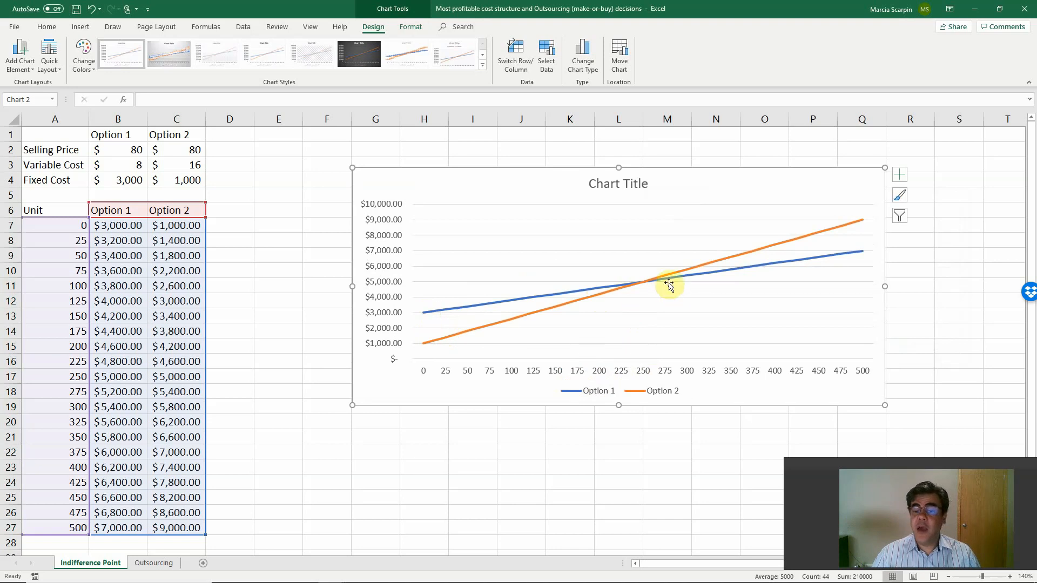
Examine where the two cost lines cross and compare the corresponding costs in A17:C17.
{"action": "mouse_move", "coordinate": [646, 286]}
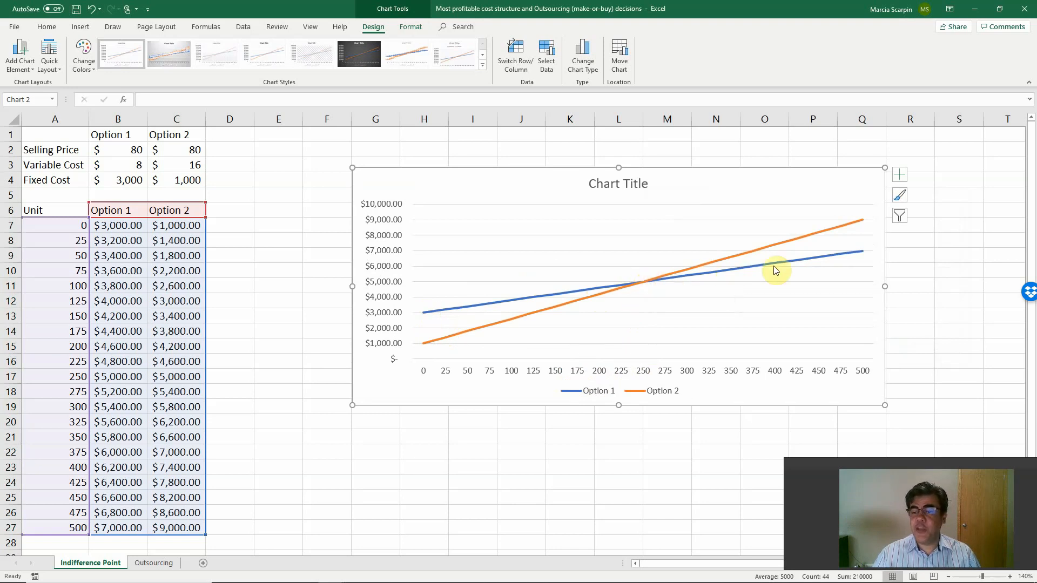
{"action": "mouse_move", "coordinate": [855, 256]}
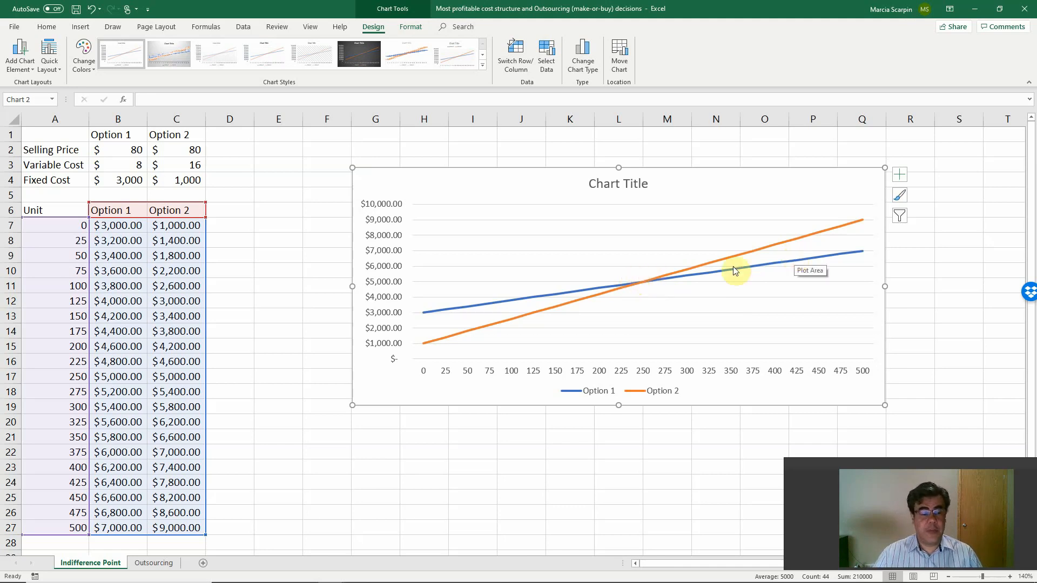
{"action": "left_click", "coordinate": [268, 416]}
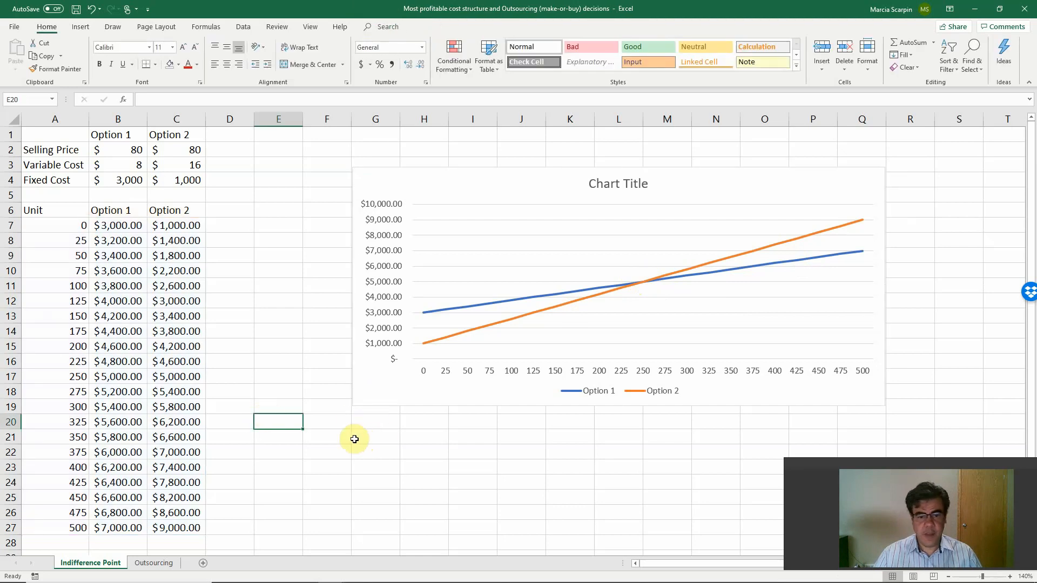
{"action": "left_click_drag", "start_coordinate": [76, 376], "coordinate": [178, 377]}
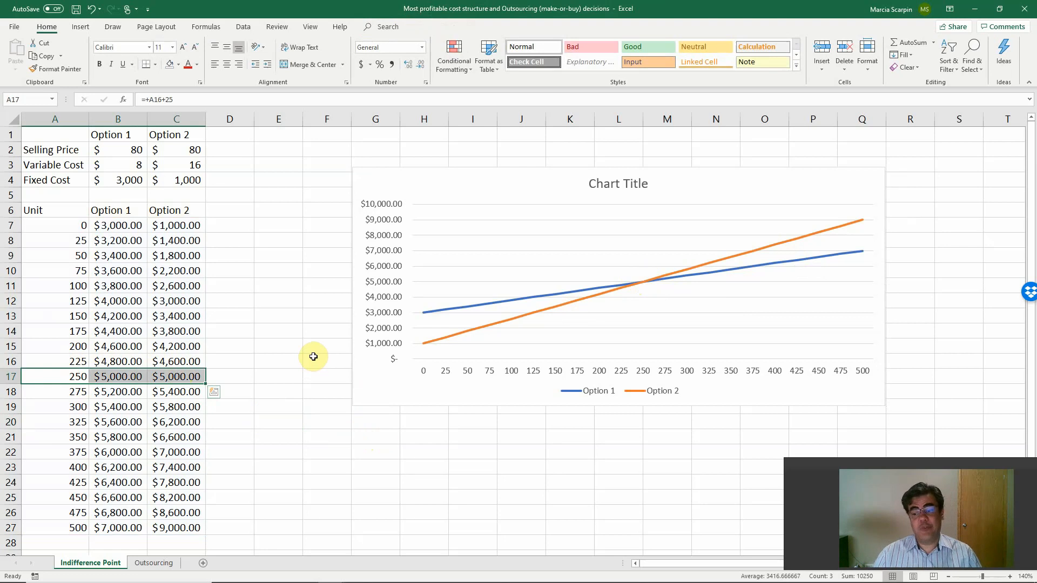
Set Option 2's fixed cost in C4 to 1500.
{"action": "left_click", "coordinate": [164, 180]}
{"action": "left_click", "coordinate": [153, 95]}
{"action": "key", "text": "BackSpace"}
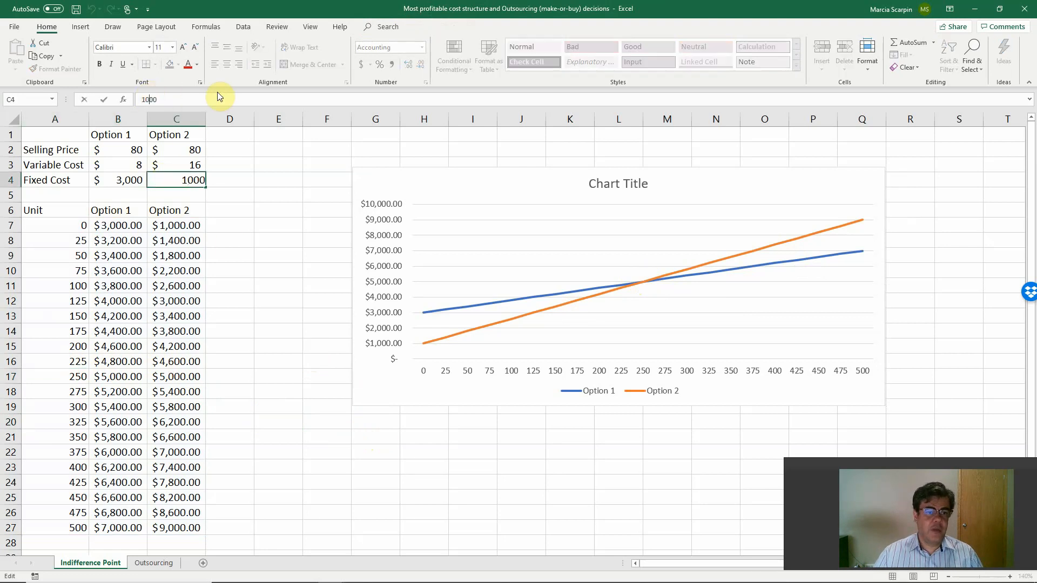
{"action": "type", "text": "5"}
{"action": "key", "text": "Return"}
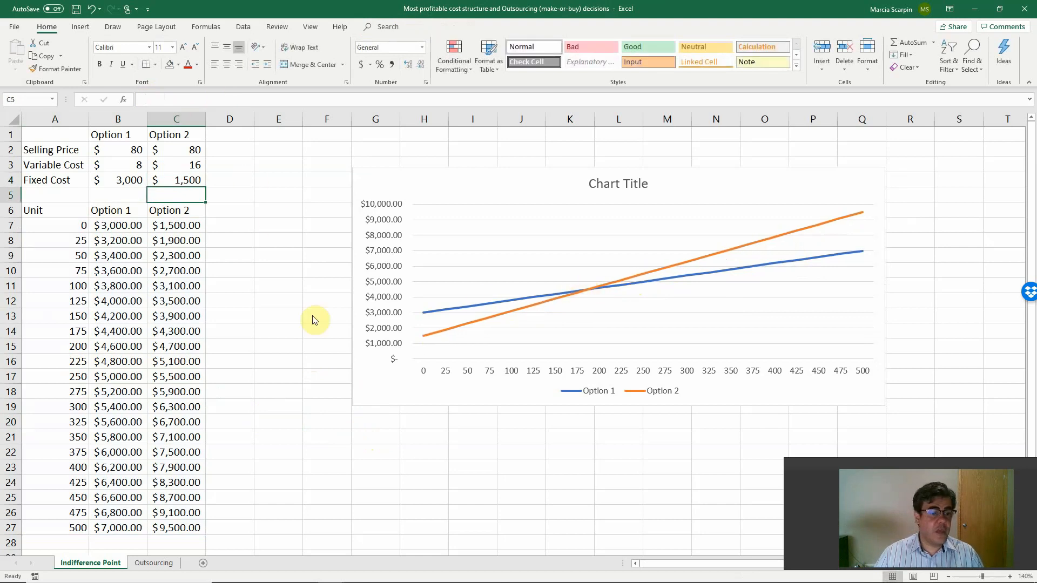
Compare both options' costs in rows 13 to 15 to locate the new crossover range.
{"action": "left_click_drag", "start_coordinate": [76, 317], "coordinate": [174, 330]}
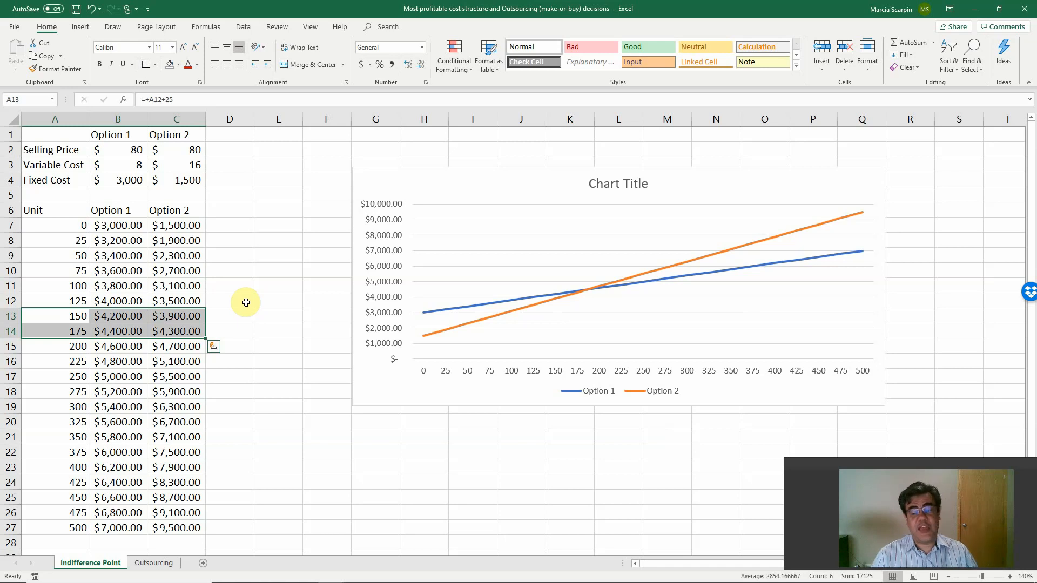
{"action": "left_click", "coordinate": [129, 331]}
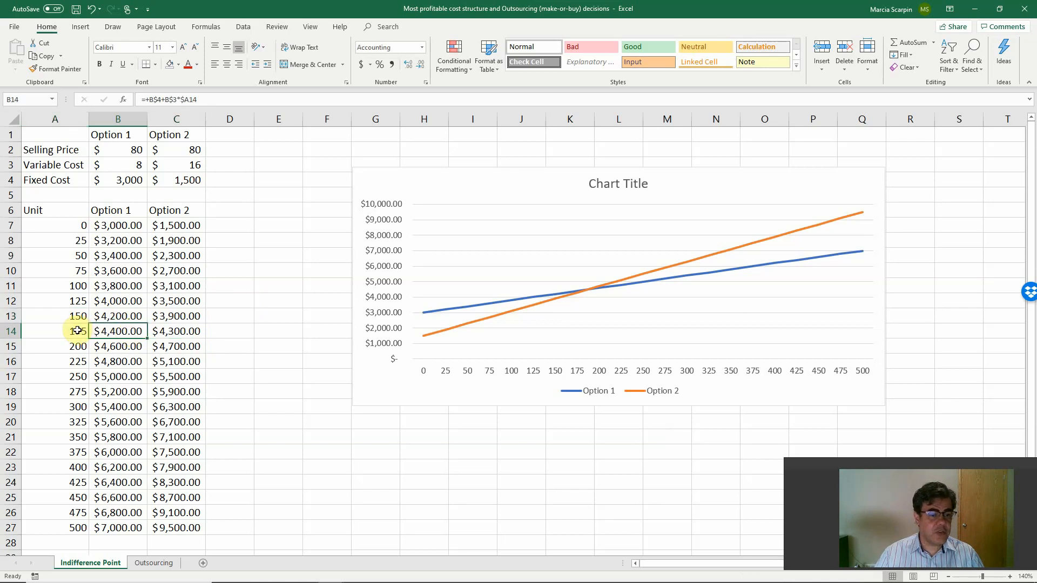
{"action": "left_click_drag", "start_coordinate": [81, 333], "coordinate": [209, 339]}
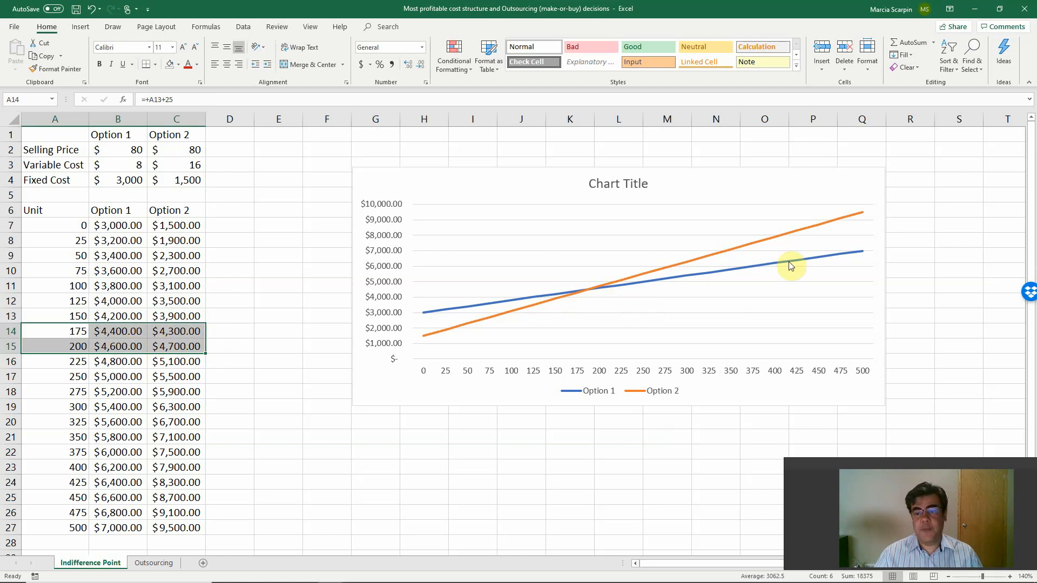
Enter the equation text "COST OPTION 1 = COST OPTION 2" in cell E21.
{"action": "left_click", "coordinate": [268, 433]}
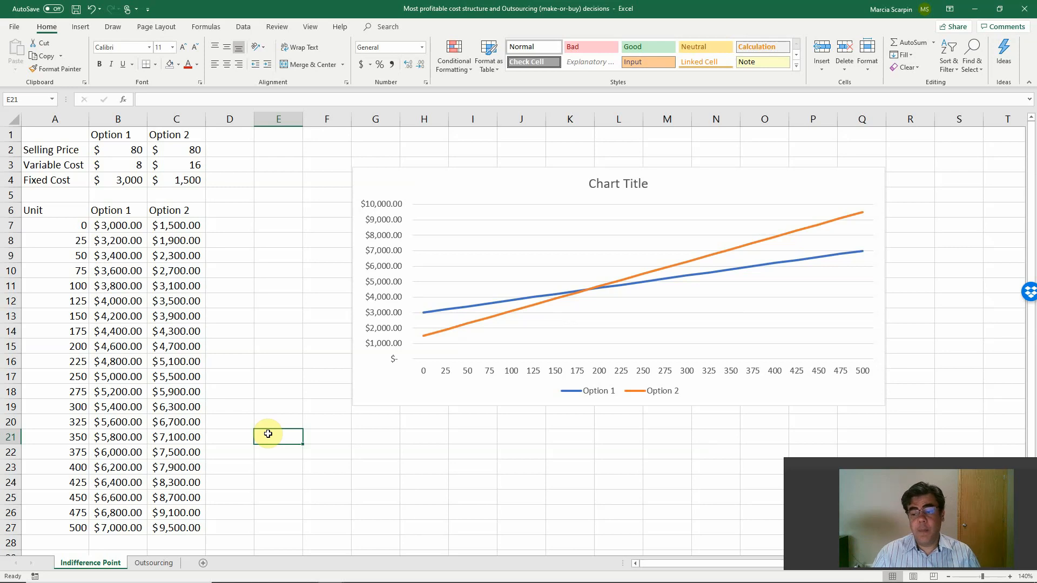
{"action": "type", "text": "COST"}
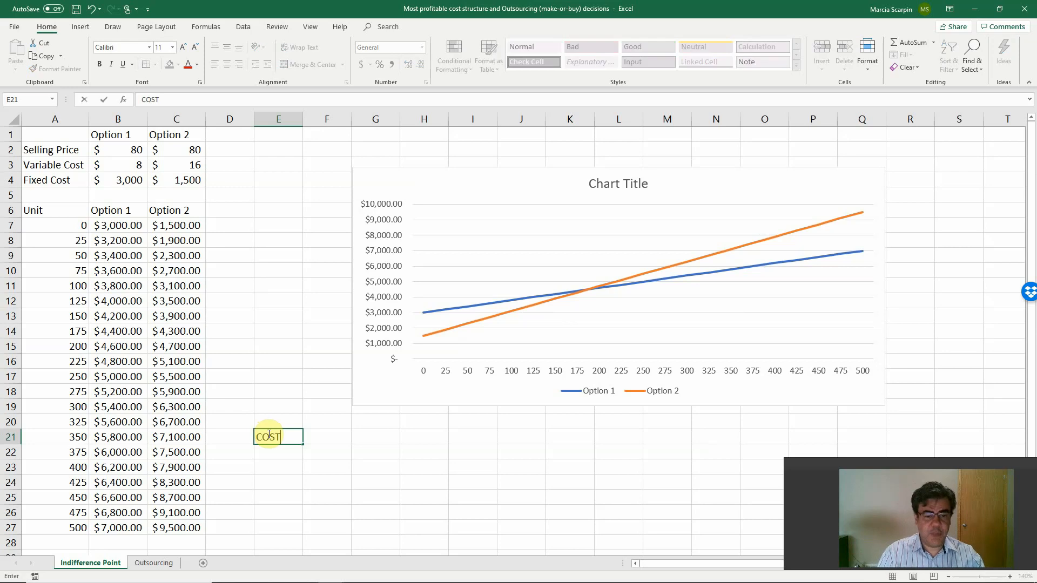
{"action": "type", "text": " OPTION "}
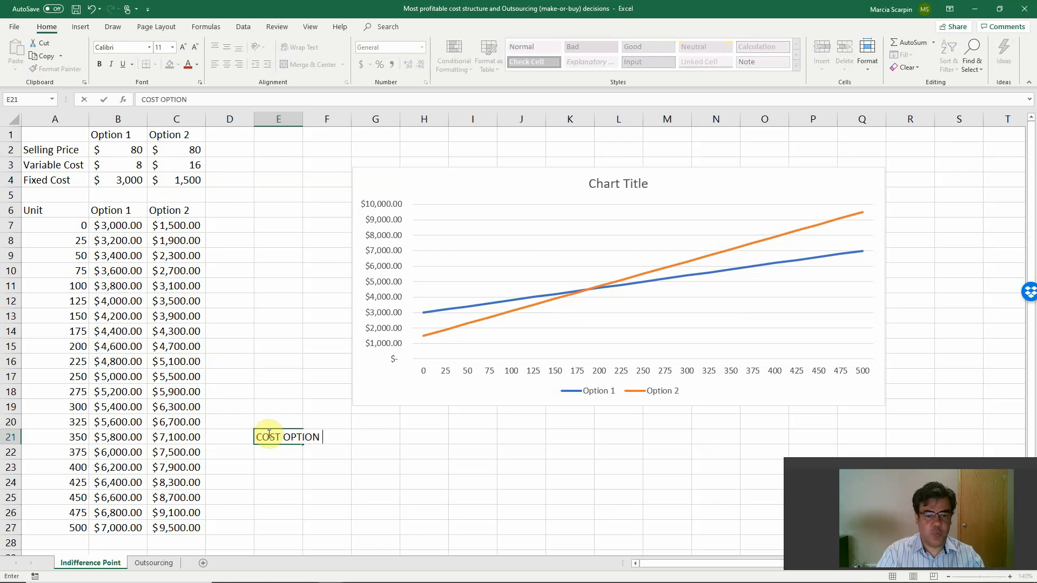
{"action": "type", "text": "1 = COST"}
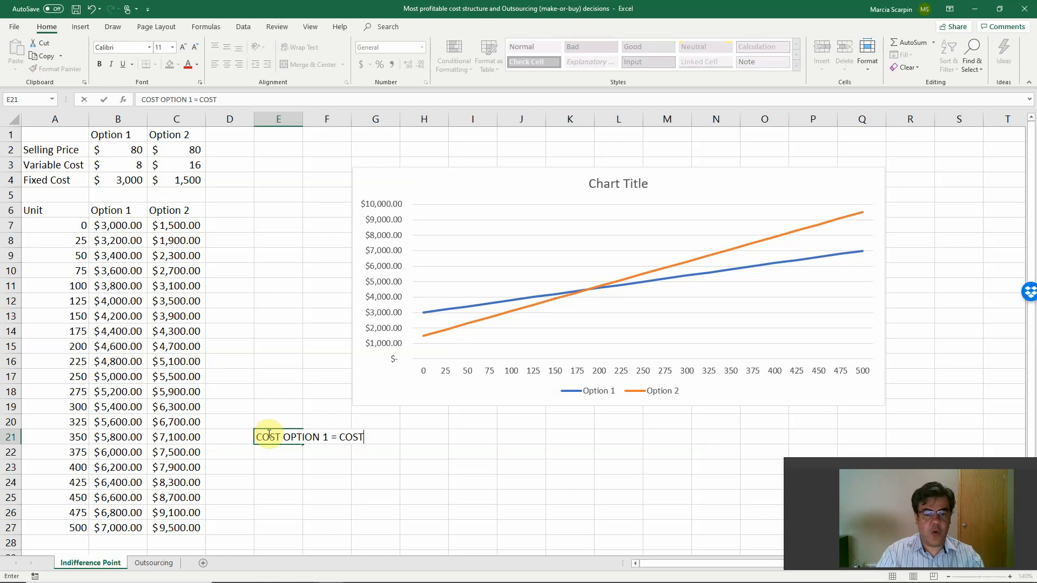
{"action": "type", "text": " OPTION 2"}
{"action": "key", "text": "Return"}
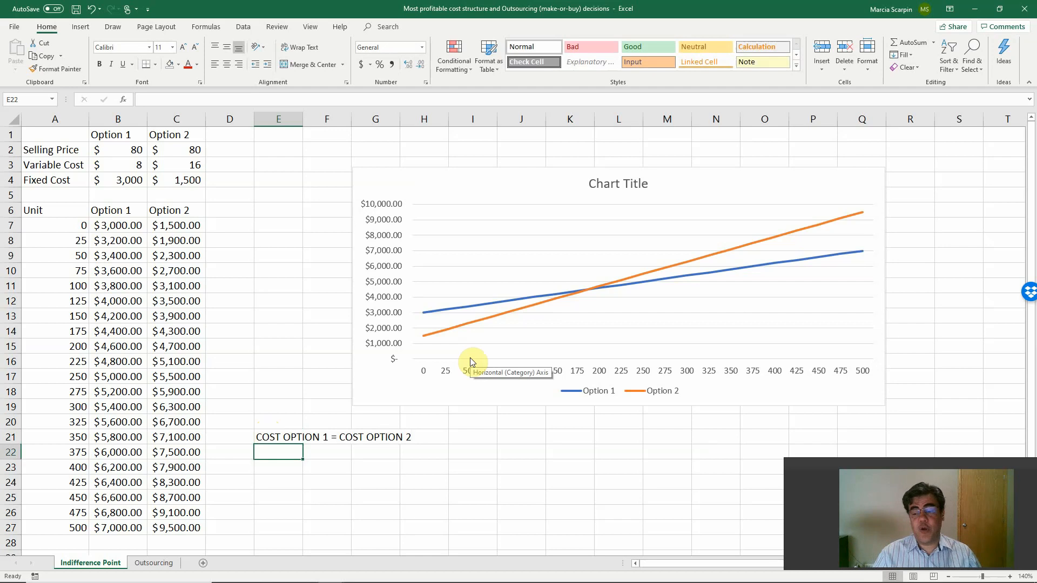
Enter the equation text "8 x Units + 3000 = 16 x Units + 1500" in cell E22.
{"action": "type", "text": "8 "}
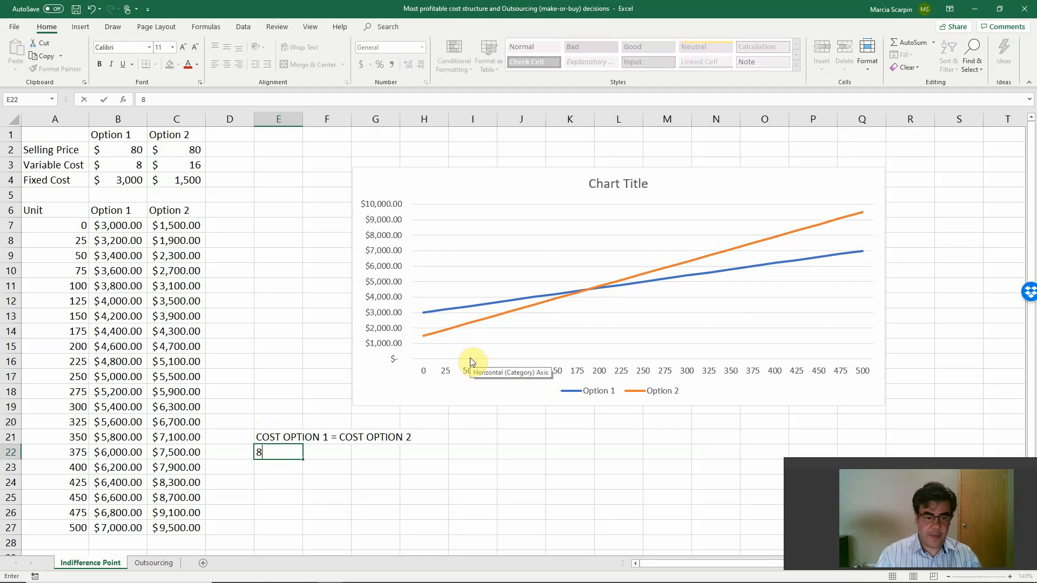
{"action": "type", "text": "x U"}
{"action": "key", "text": "BackSpace"}
{"action": "key", "text": "BackSpace"}
{"action": "key", "text": "BackSpace"}
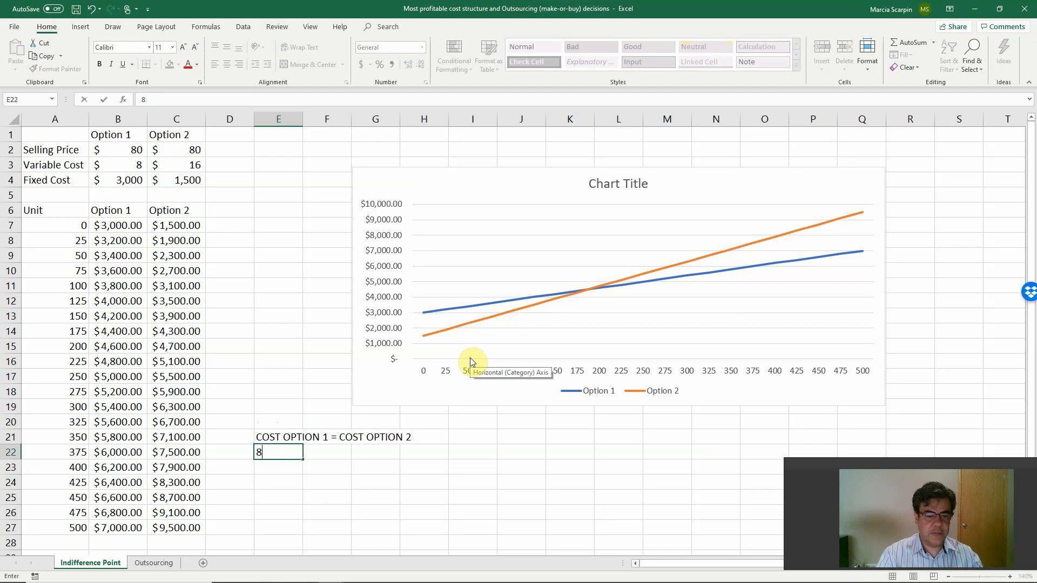
{"action": "type", "text": "x Units"}
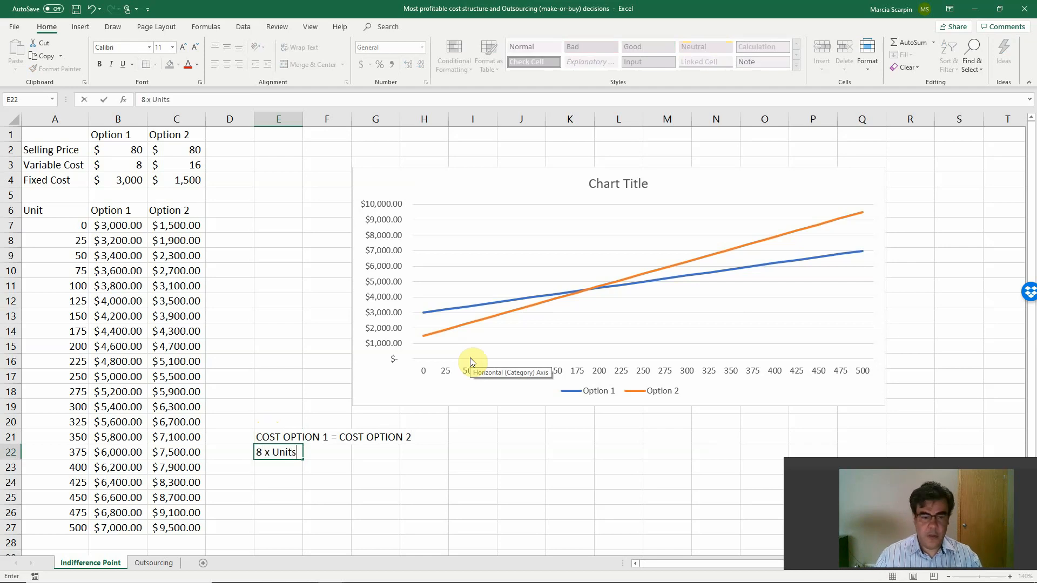
{"action": "type", "text": " + 30"}
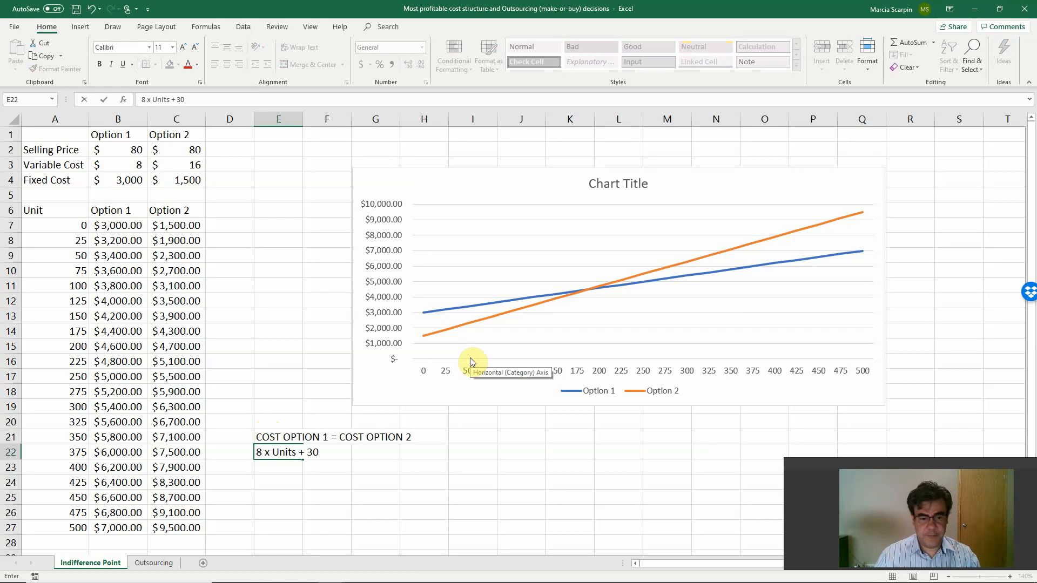
{"action": "type", "text": "00 = "}
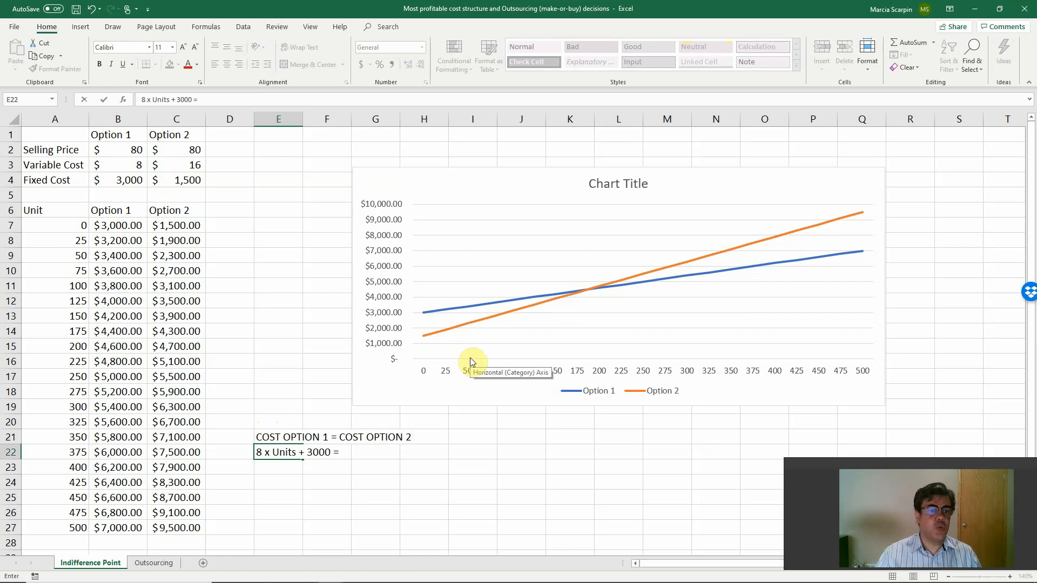
{"action": "type", "text": "16 x "}
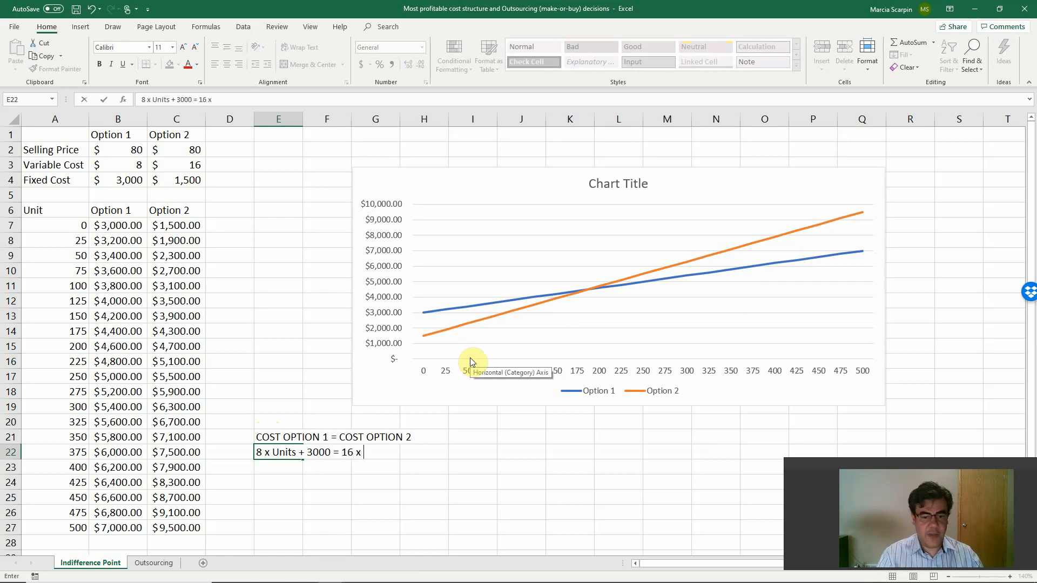
{"action": "type", "text": "Units"}
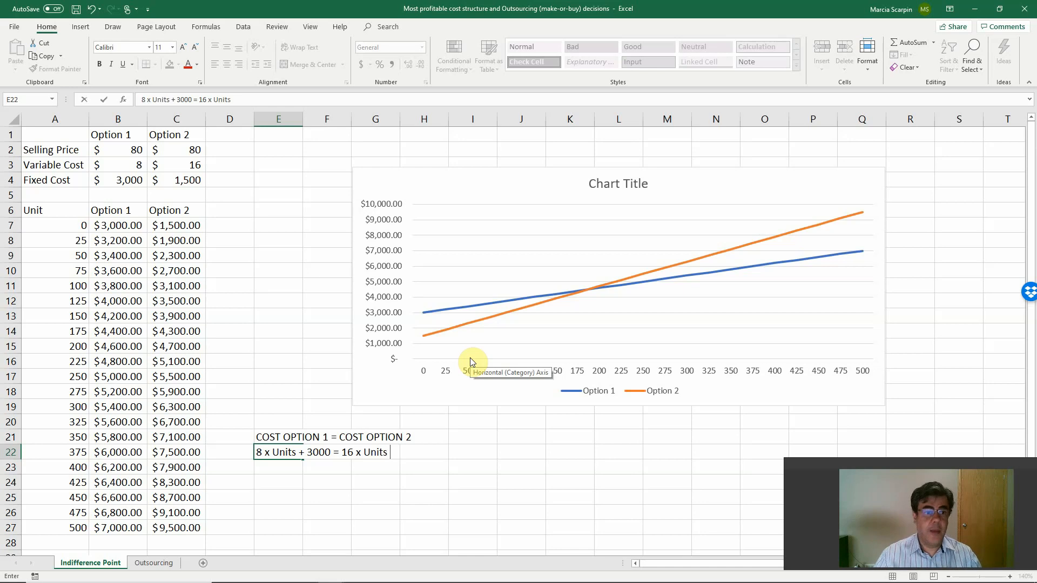
{"action": "type", "text": " + "}
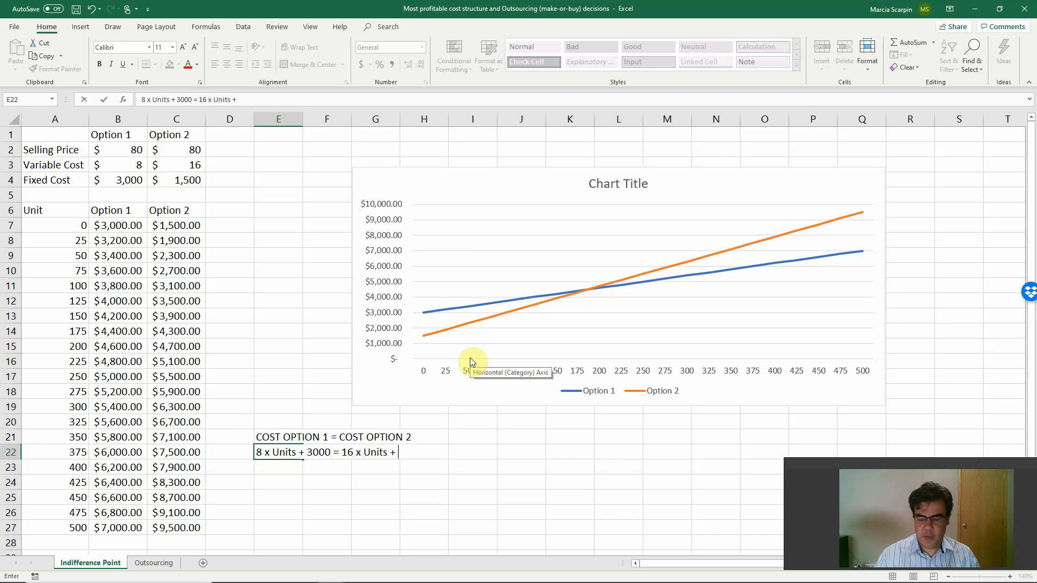
{"action": "type", "text": "1500"}
{"action": "key", "text": "Return"}
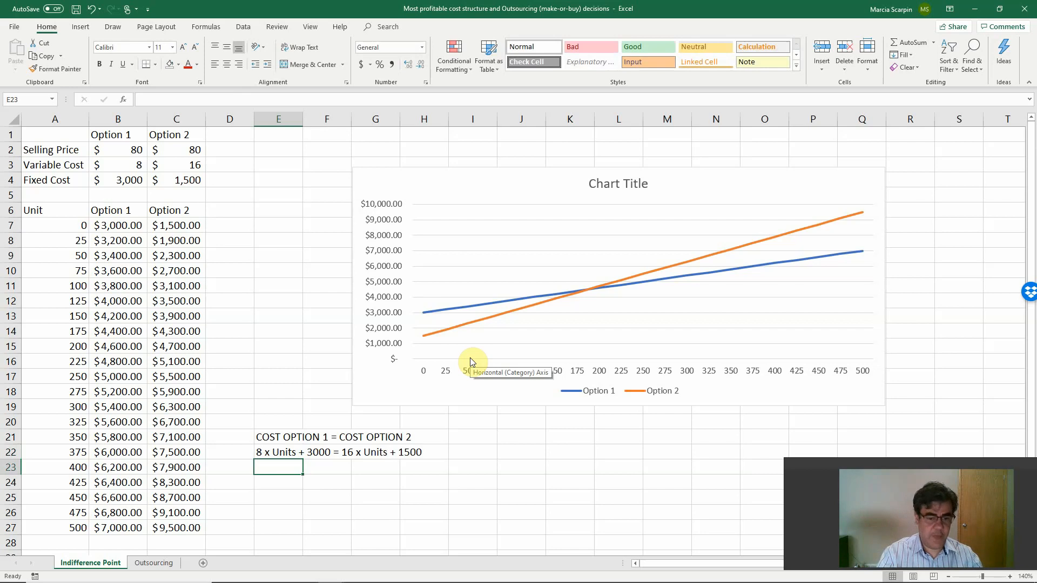
Enter the simplified equations "8 x Units = 1,500" in E23 and "Units = 1500 / 8" in E24.
{"action": "type", "text": "8 x Units "}
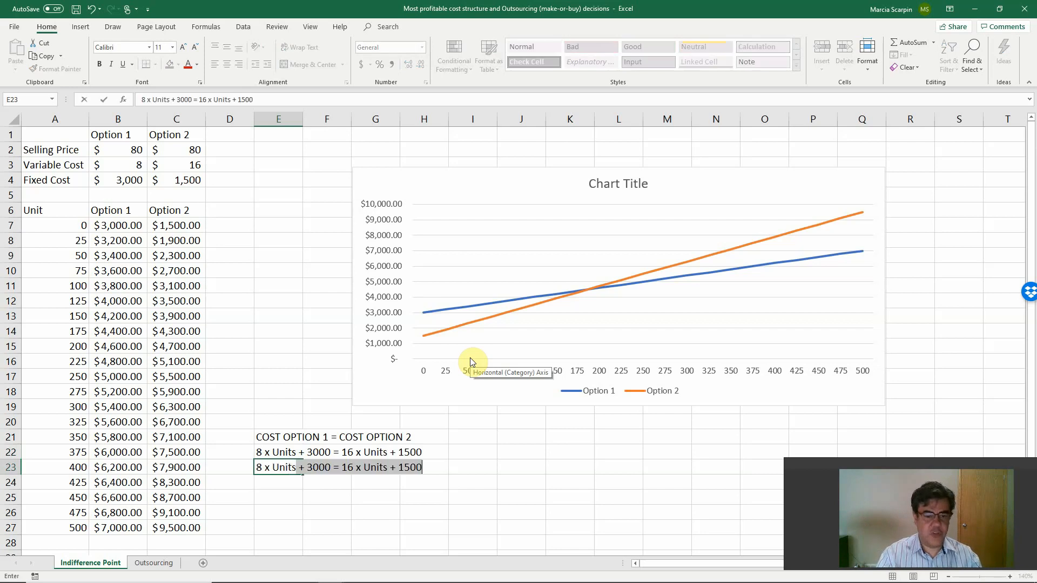
{"action": "type", "text": "= 1,500"}
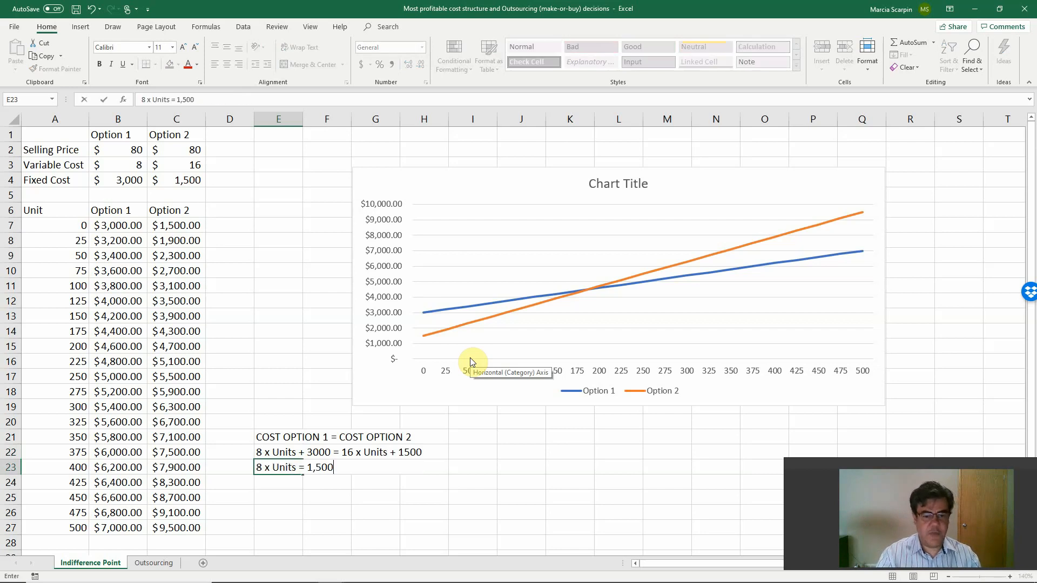
{"action": "key", "text": "Return"}
{"action": "type", "text": "Units"}
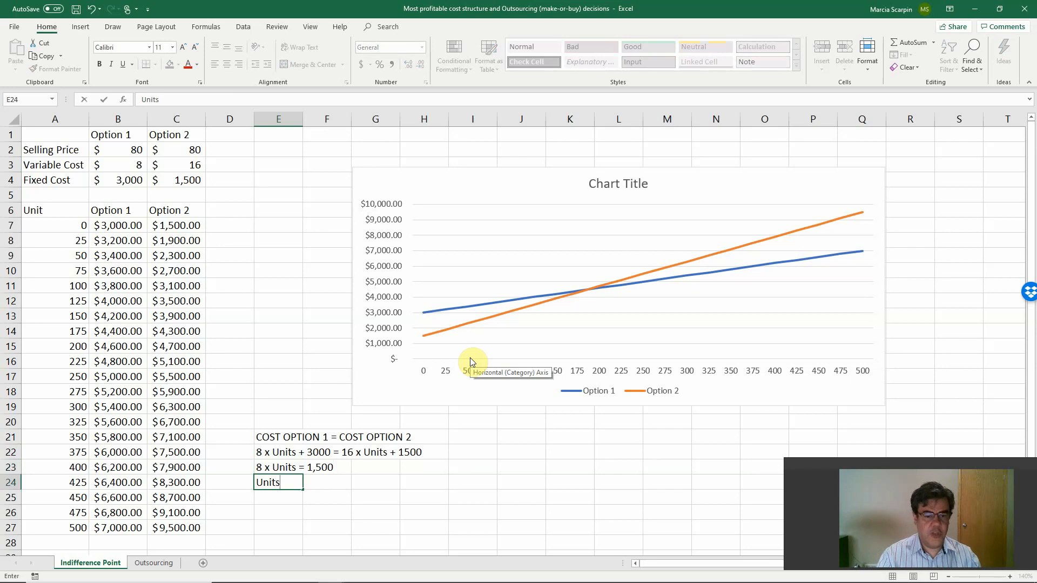
{"action": "type", "text": " = "}
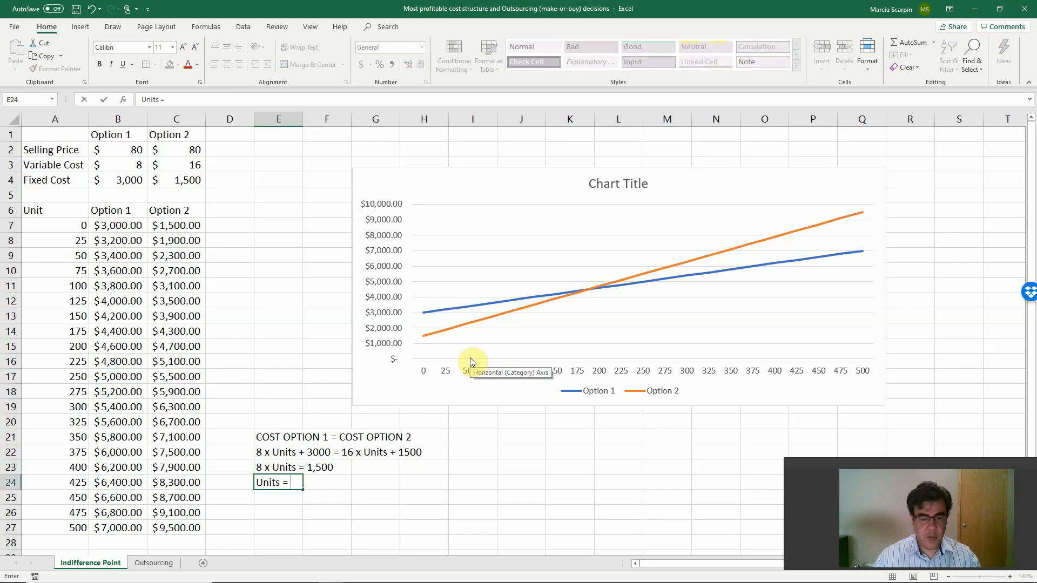
{"action": "type", "text": "1500 / 8"}
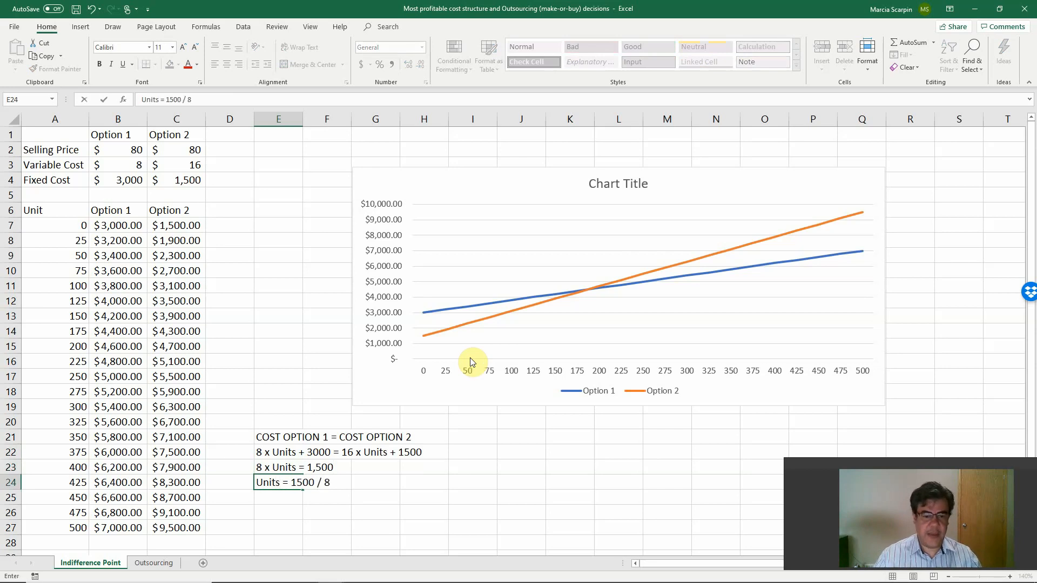
{"action": "key", "text": "Return"}
Calculate 1500/8 in cell E25 and compare the result with rows 14 and 15 of the cost table.
{"action": "type", "text": "Units"}
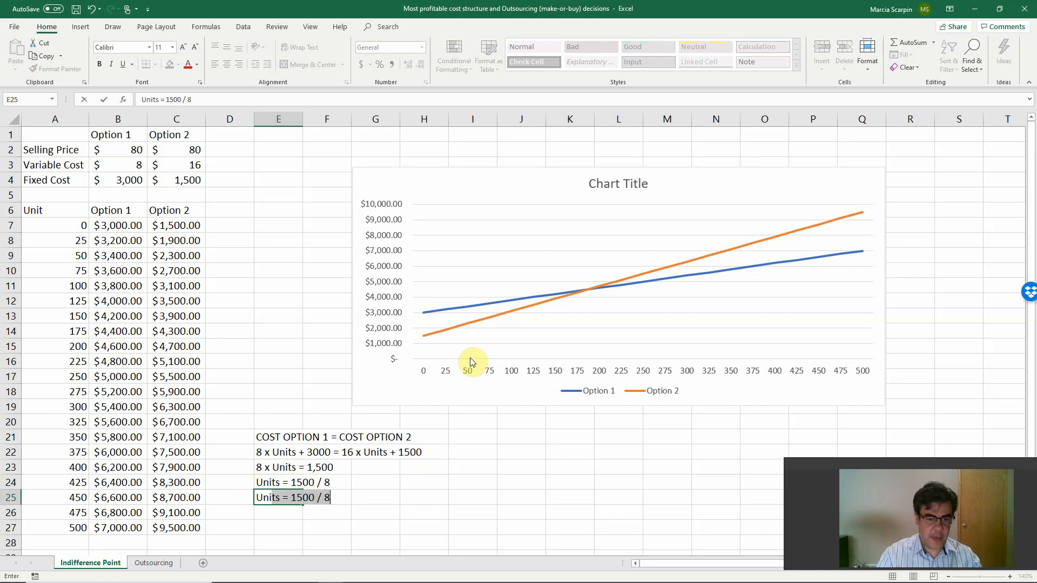
{"action": "key", "text": "Escape"}
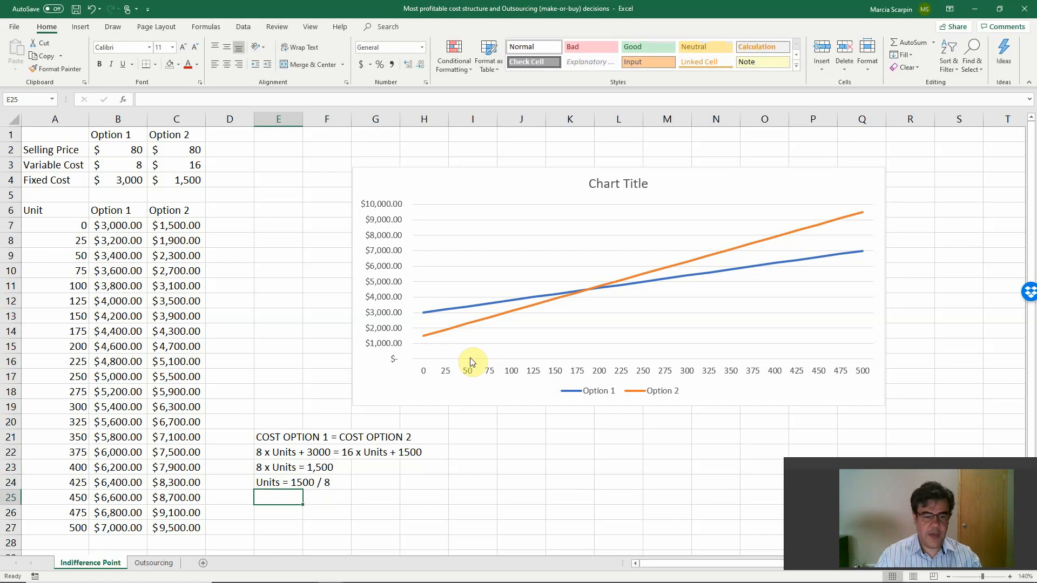
{"action": "type", "text": "+1500/8"}
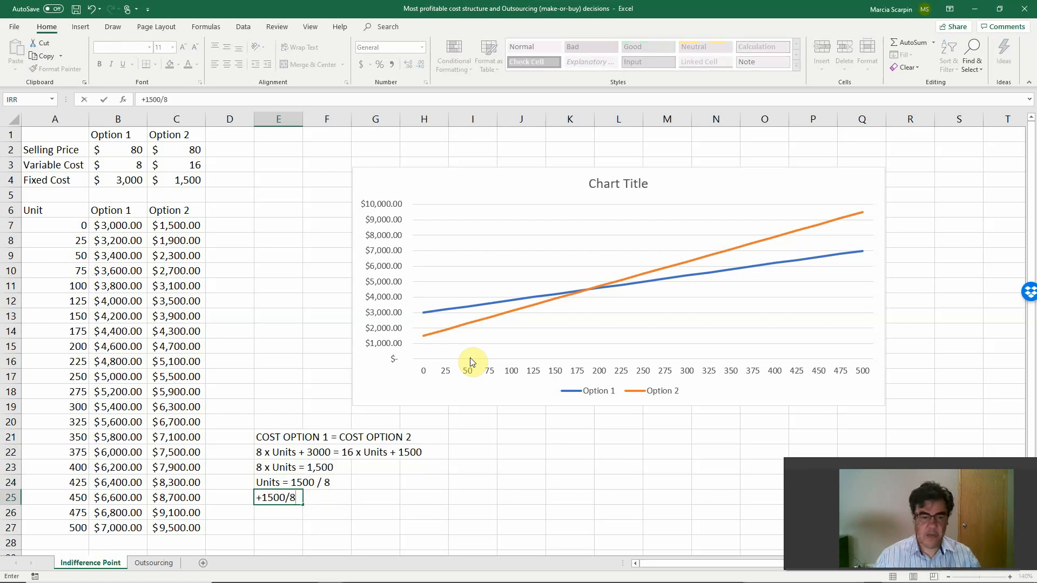
{"action": "key", "text": "Return"}
{"action": "key", "text": "Up"}
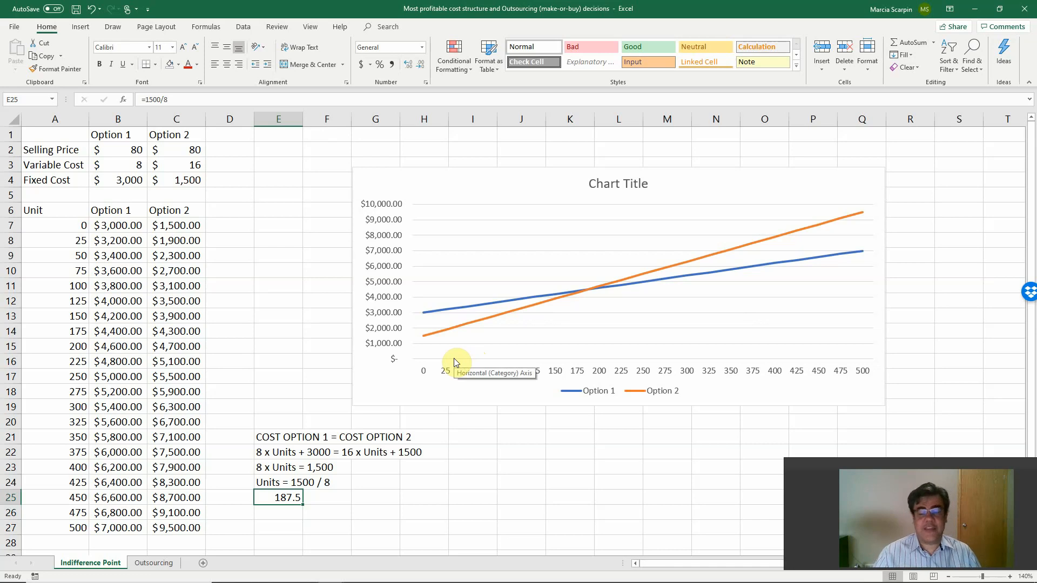
{"action": "left_click_drag", "start_coordinate": [83, 339], "coordinate": [162, 346]}
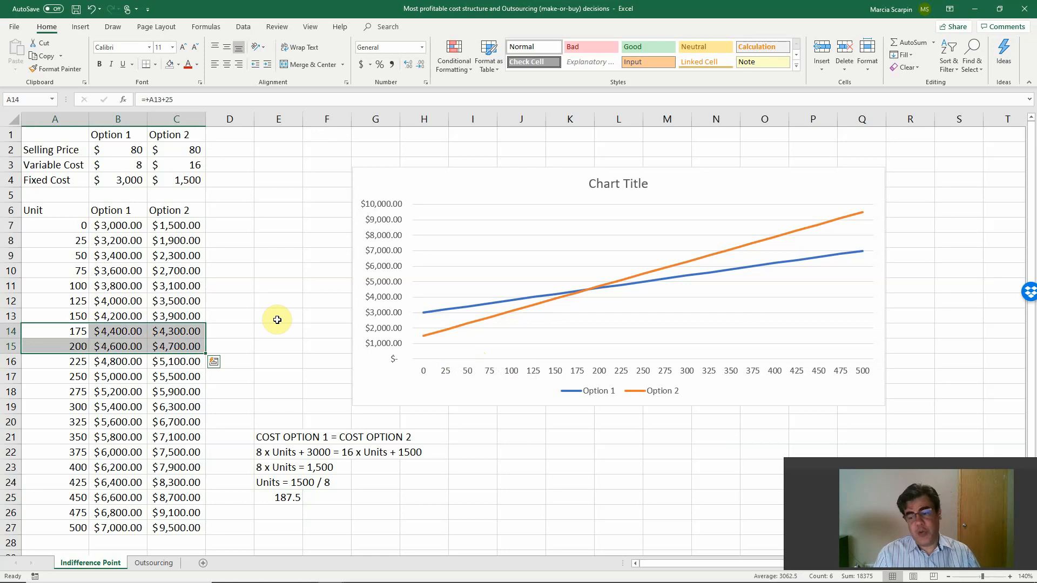
Move the calculated units from E25 to F25 and label it "Ind. Point" in E25.
{"action": "left_click", "coordinate": [286, 498]}
{"action": "left_click_drag", "start_coordinate": [294, 505], "coordinate": [335, 502]}
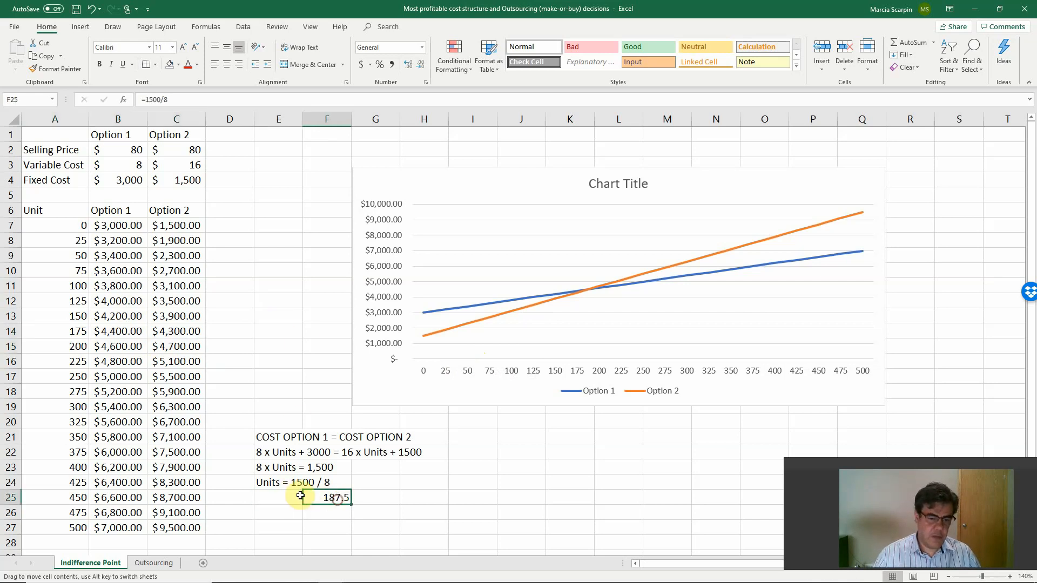
{"action": "left_click", "coordinate": [288, 494]}
{"action": "type", "text": "Units"}
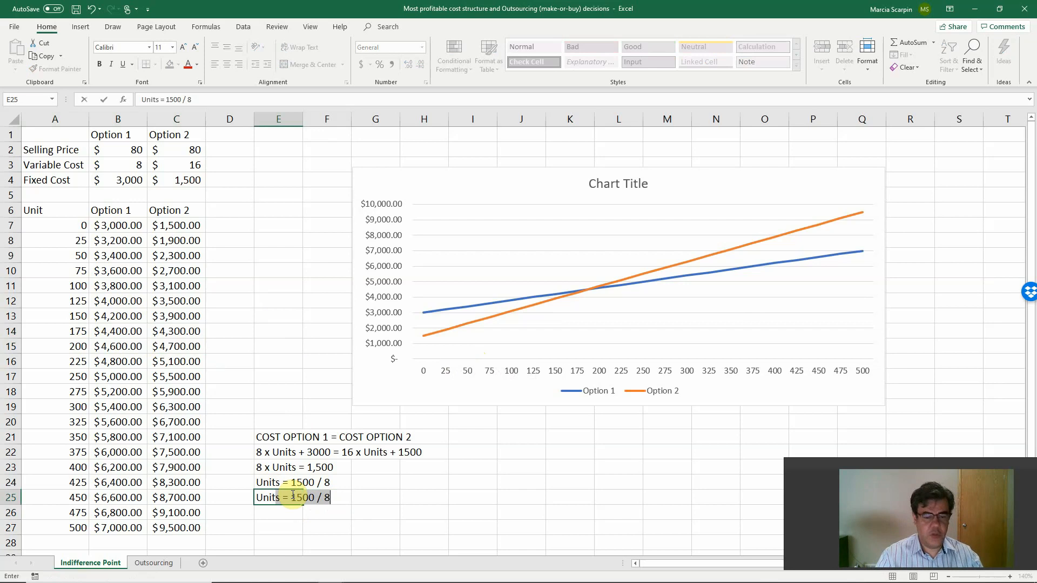
{"action": "key", "text": "Escape"}
{"action": "type", "text": "Ind. Point"}
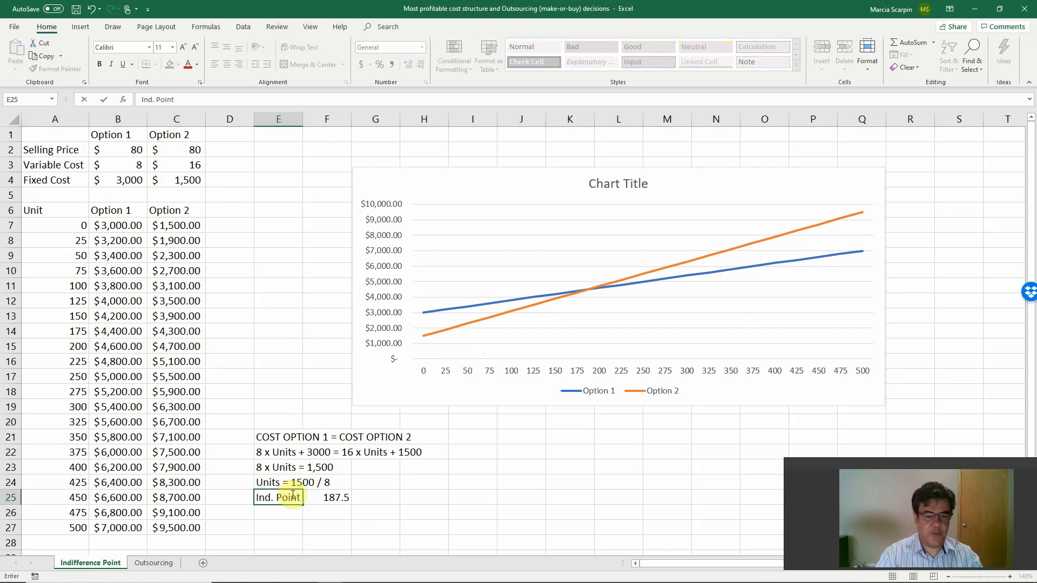
{"action": "key", "text": "Return"}
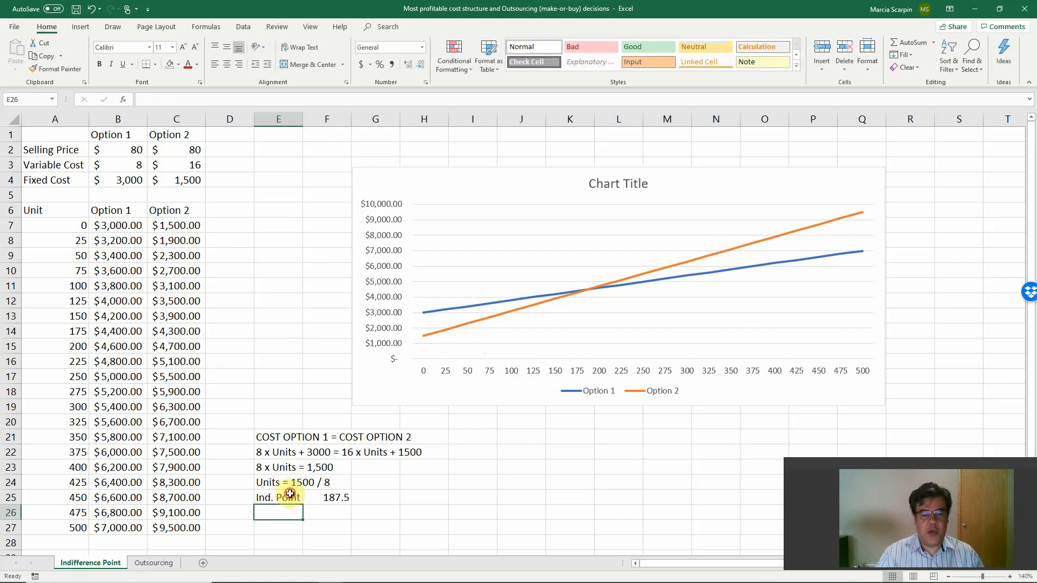
Highlight the indifference point label and value in E25:F25 with a yellow fill.
{"action": "left_click_drag", "start_coordinate": [292, 496], "coordinate": [336, 498]}
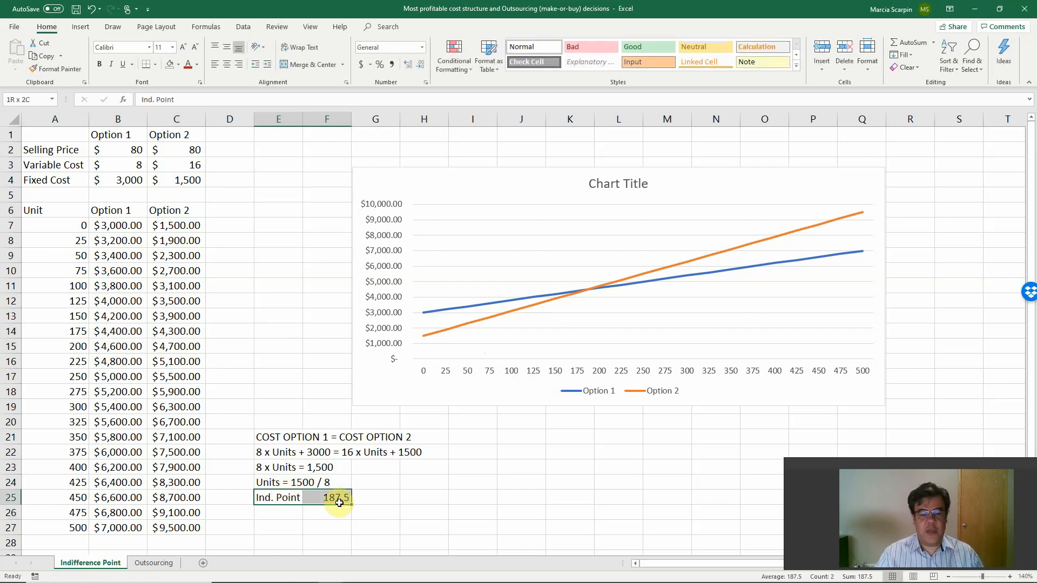
{"action": "left_click", "coordinate": [178, 65]}
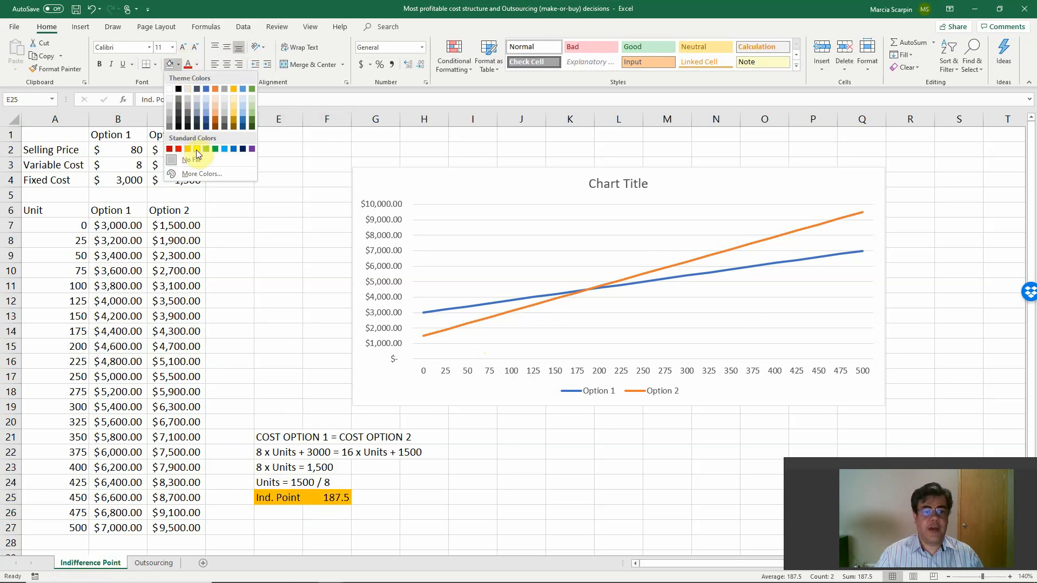
{"action": "left_click", "coordinate": [196, 151]}
{"action": "left_click", "coordinate": [286, 354]}
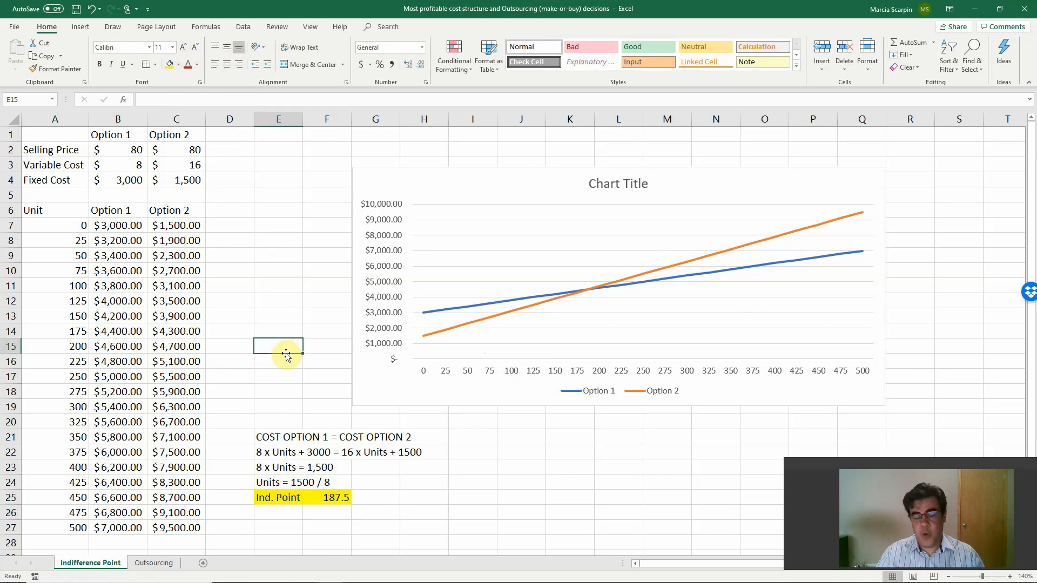
Switch to the PowerPoint slide show and review the Outsourcing Decisions (Make or Buy) slide.
{"action": "key", "text": "alt+Tab"}
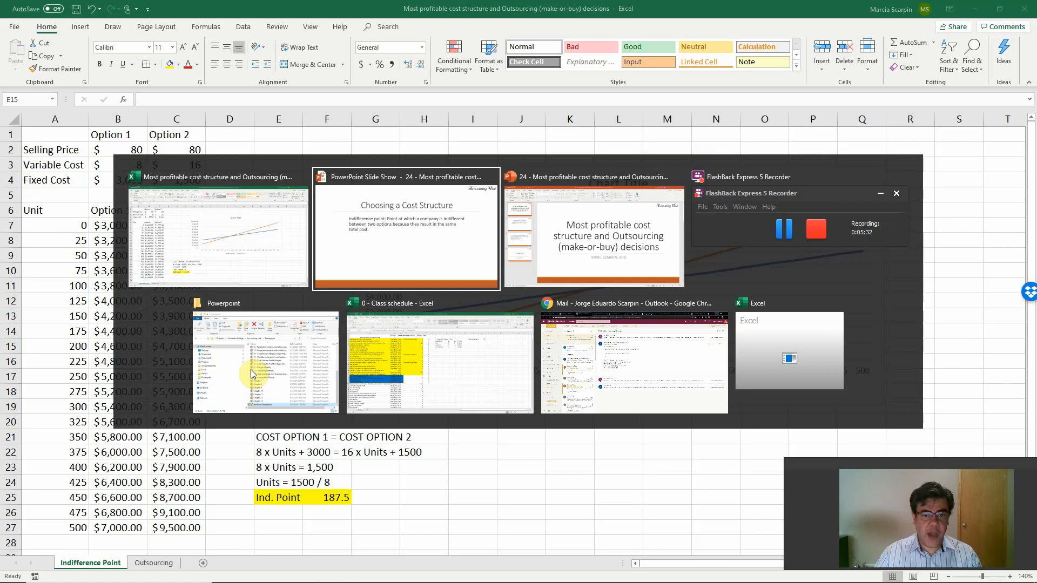
{"action": "left_click", "coordinate": [286, 349]}
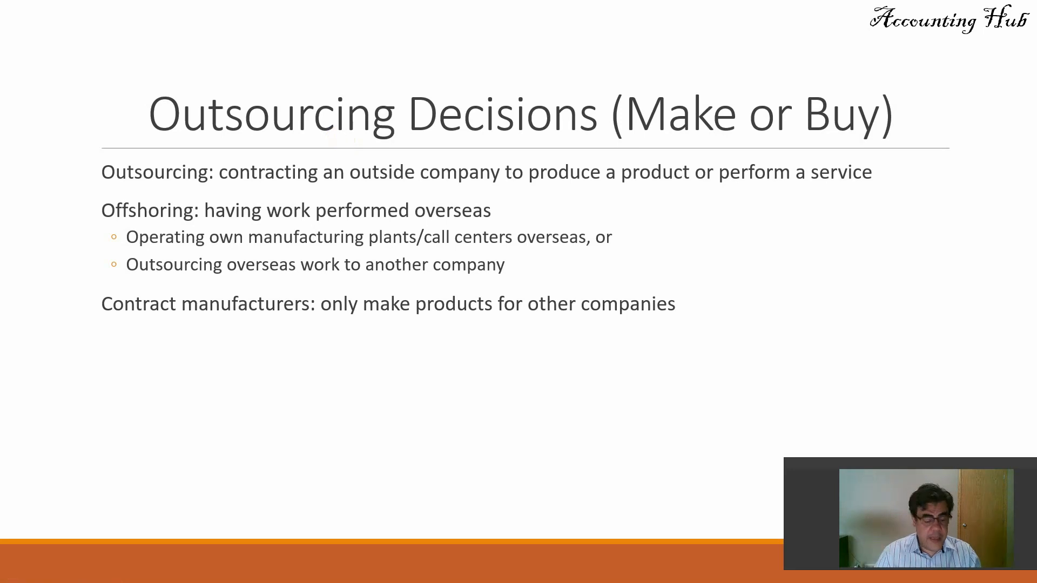
Switch back to the Excel workbook and enter the heading "MAKE" in cell A1 of the Outsourcing sheet.
{"action": "key", "text": "alt+Tab"}
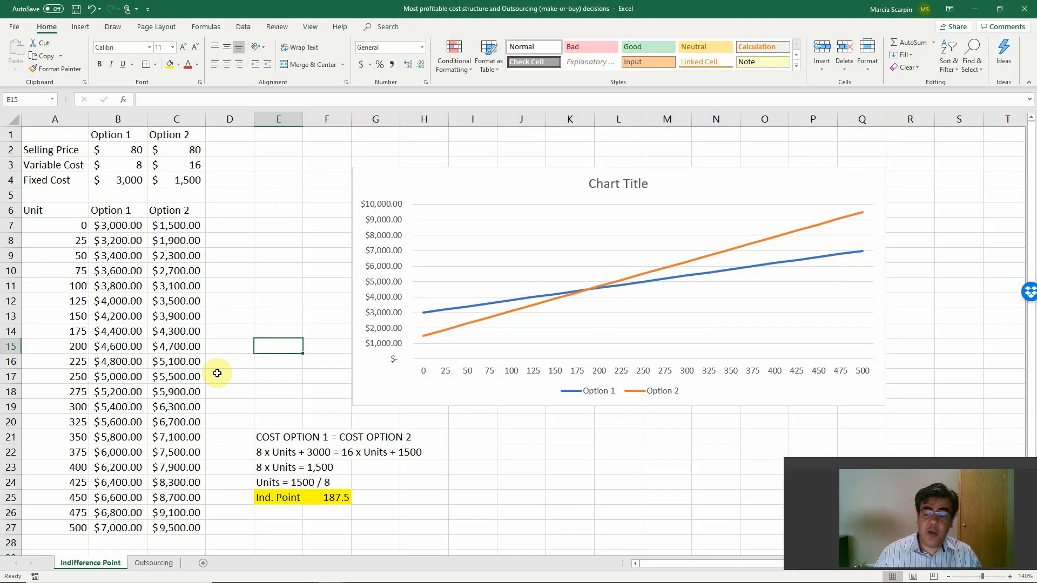
{"action": "left_click", "coordinate": [153, 563]}
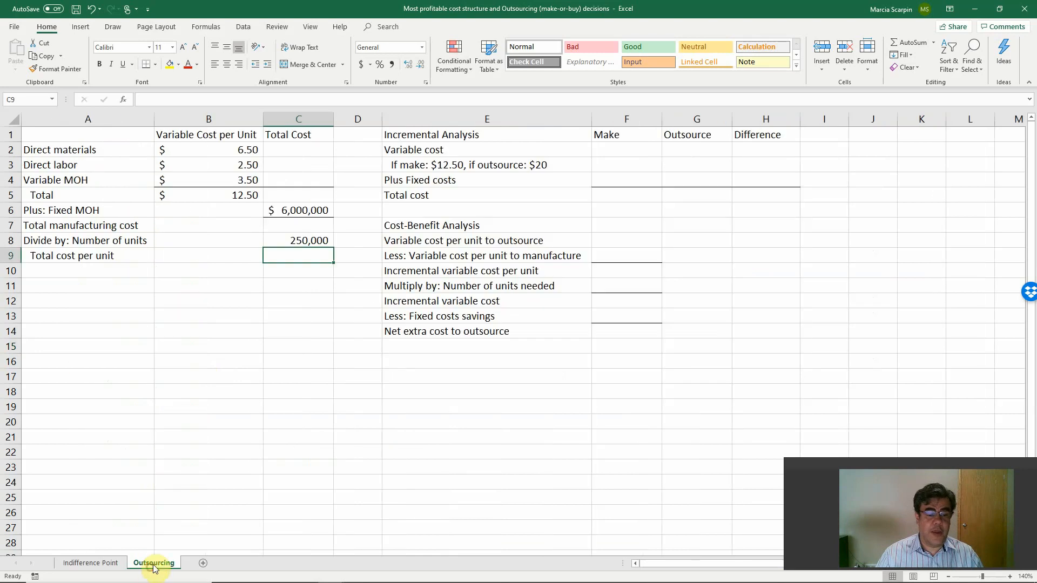
{"action": "left_click", "coordinate": [130, 132]}
{"action": "type", "text": "MAK"}
{"action": "key", "text": "BackSpace"}
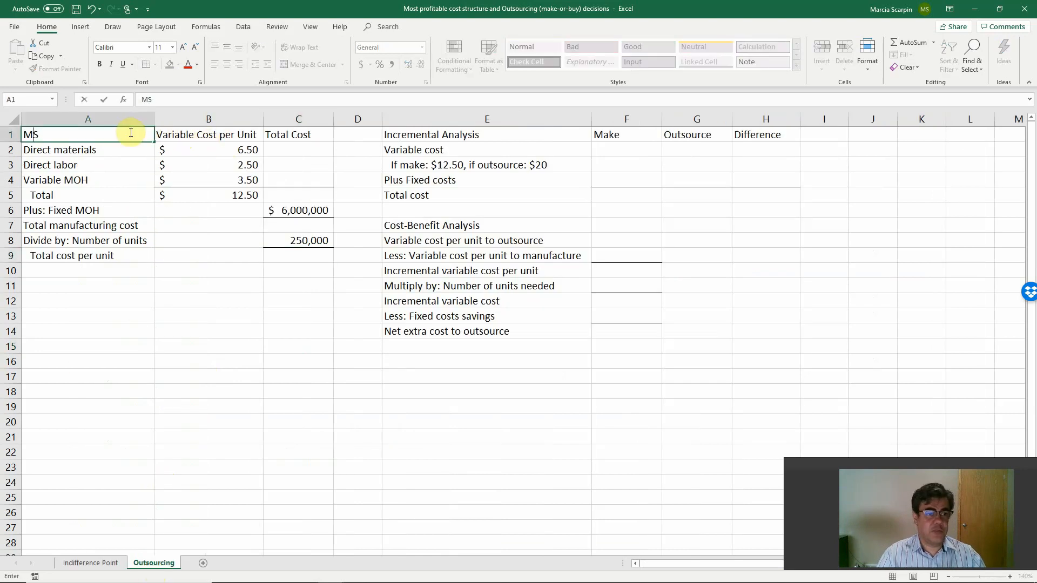
{"action": "type", "text": "KE"}
{"action": "key", "text": "Return"}
Calculate the total direct materials cost in C2 with the formula +B2*$C$8.
{"action": "key", "text": "Right"}
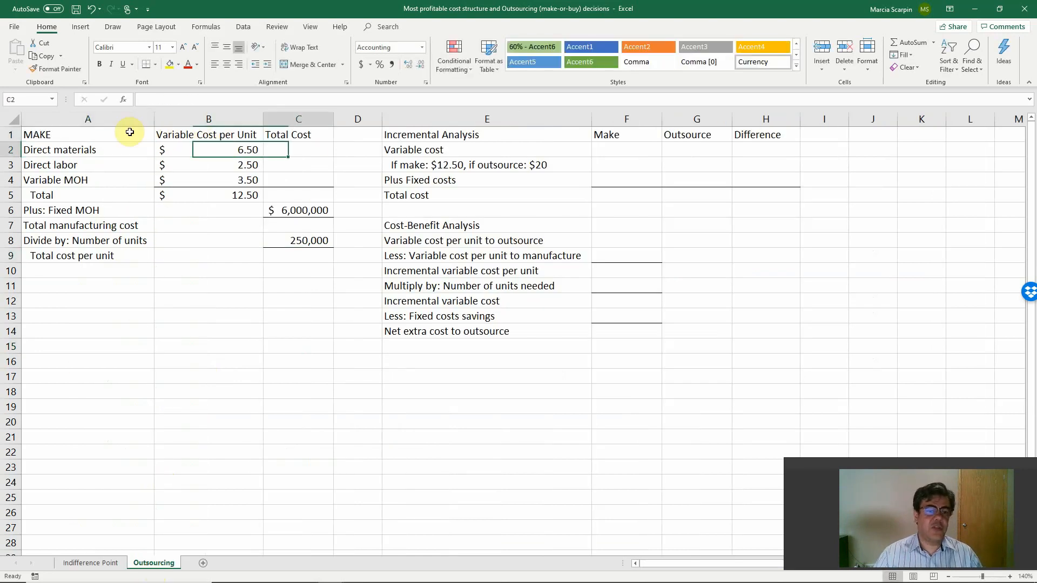
{"action": "key", "text": "Right"}
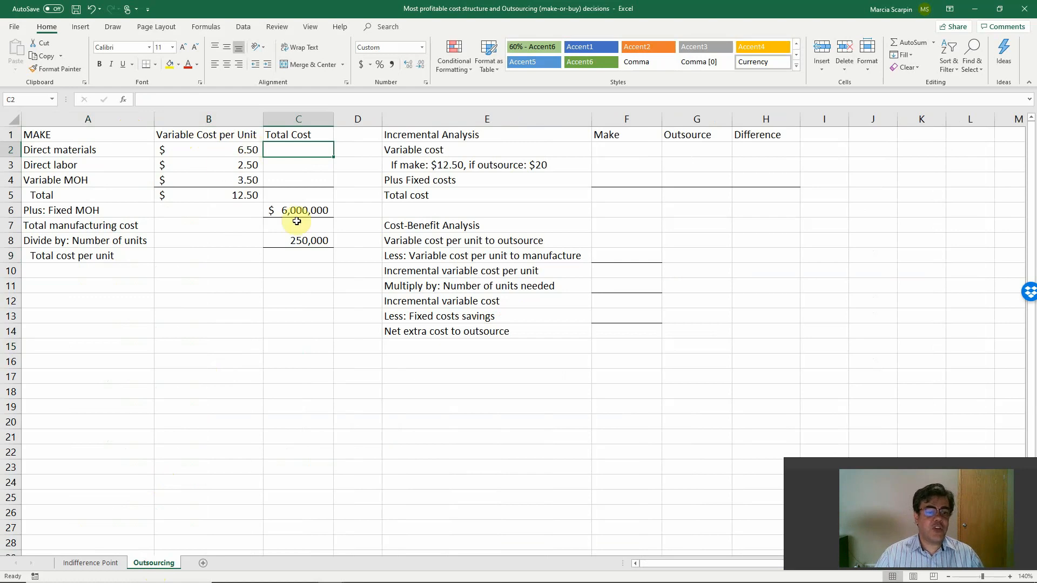
{"action": "left_click", "coordinate": [308, 240]}
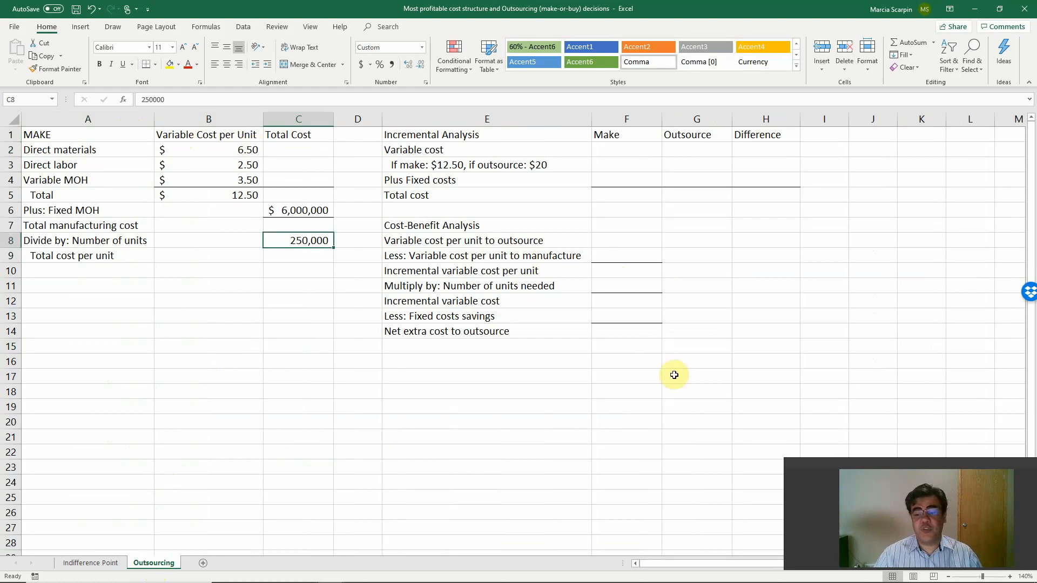
{"action": "left_click", "coordinate": [286, 152]}
{"action": "type", "text": "+"}
{"action": "key", "text": "Left"}
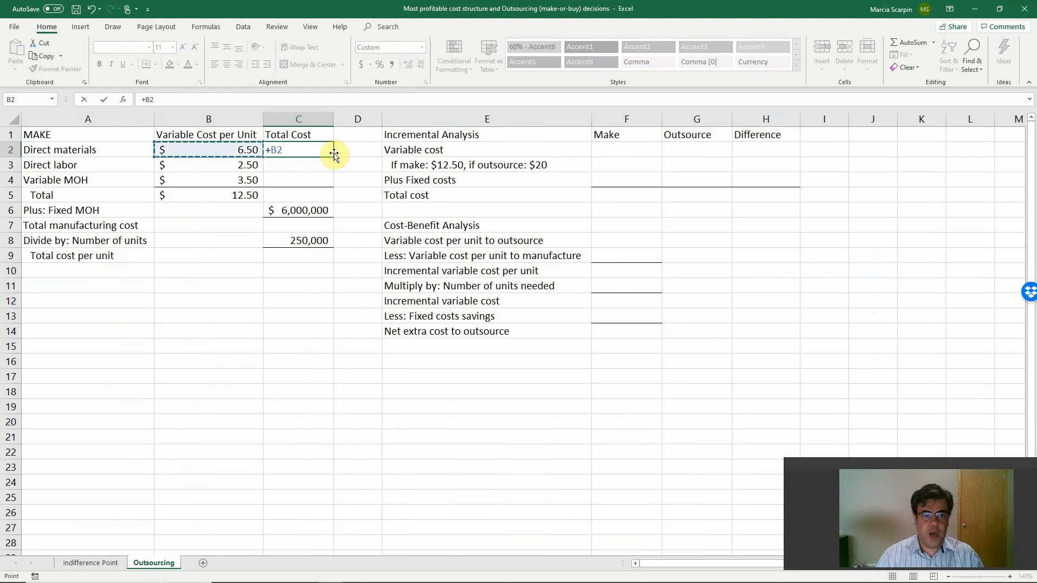
{"action": "type", "text": "*"}
{"action": "key", "text": "Down"}
{"action": "key", "text": "Down"}
{"action": "key", "text": "Down"}
{"action": "key", "text": "Down"}
{"action": "key", "text": "Down"}
{"action": "key", "text": "Down"}
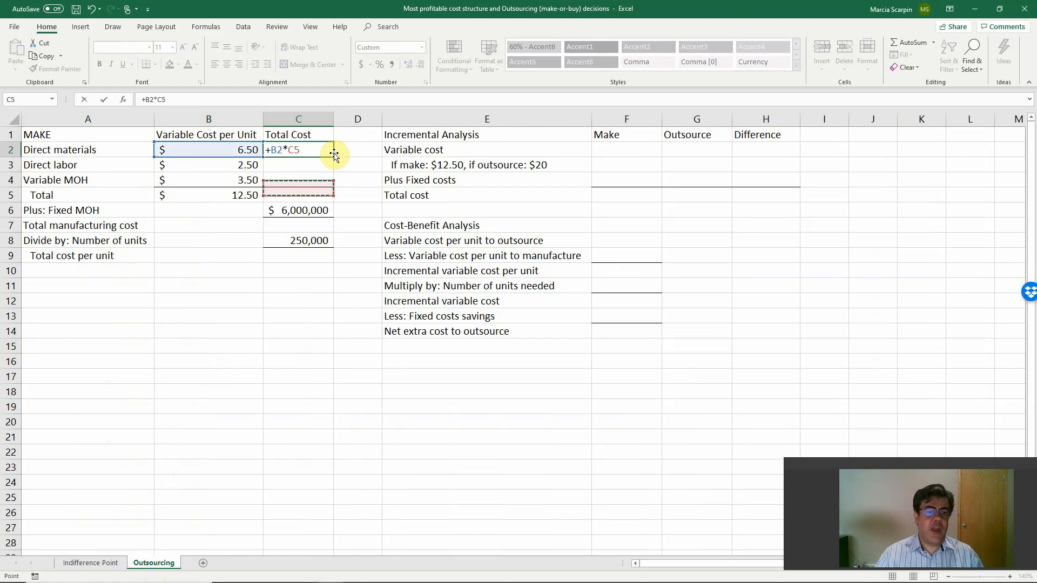
{"action": "key", "text": "F4"}
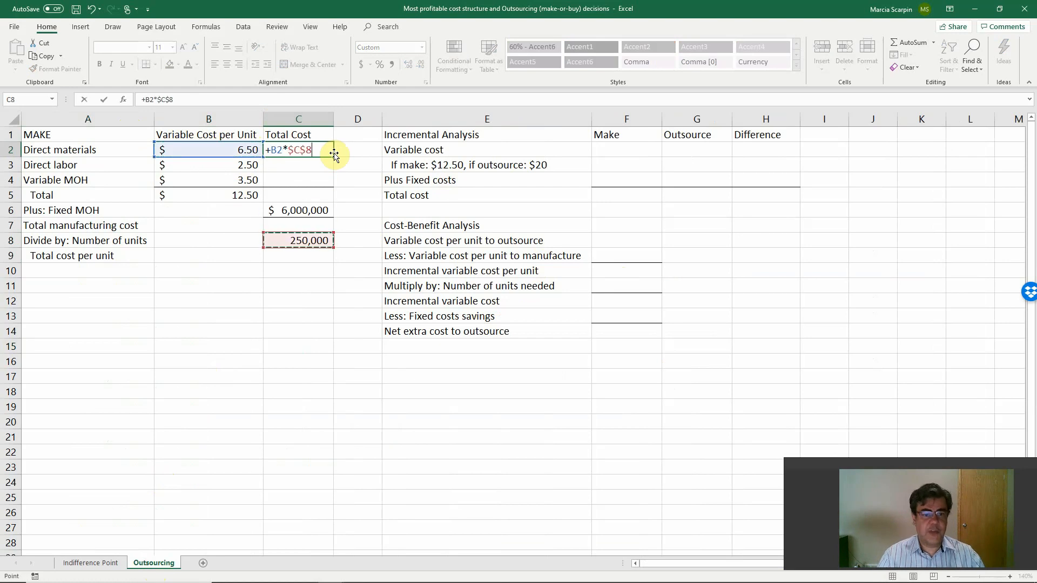
{"action": "key", "text": "Return"}
Copy the total cost formula from C2 into the direct labor and variable MOH rows, C3:C4.
{"action": "left_click", "coordinate": [331, 151]}
{"action": "key", "text": "ctrl+c"}
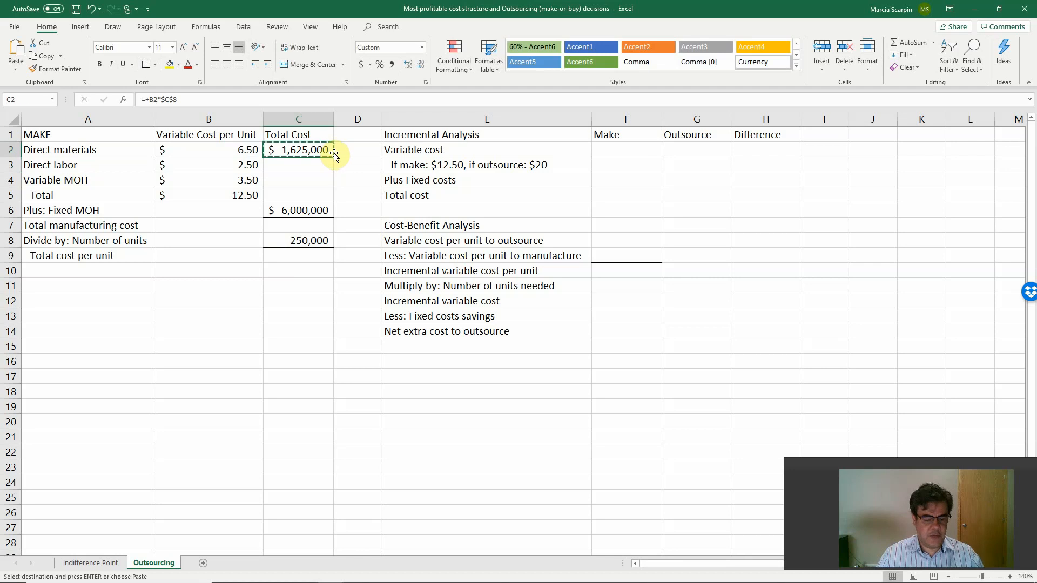
{"action": "key", "text": "shift+Down"}
{"action": "key", "text": "shift+Down"}
{"action": "right_click", "coordinate": [309, 168]}
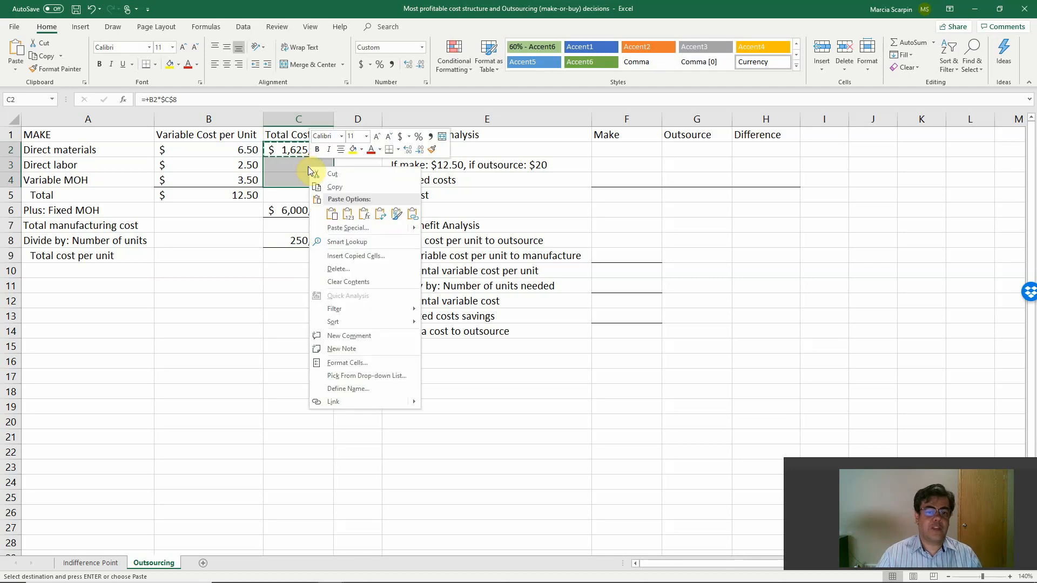
{"action": "left_click", "coordinate": [363, 222]}
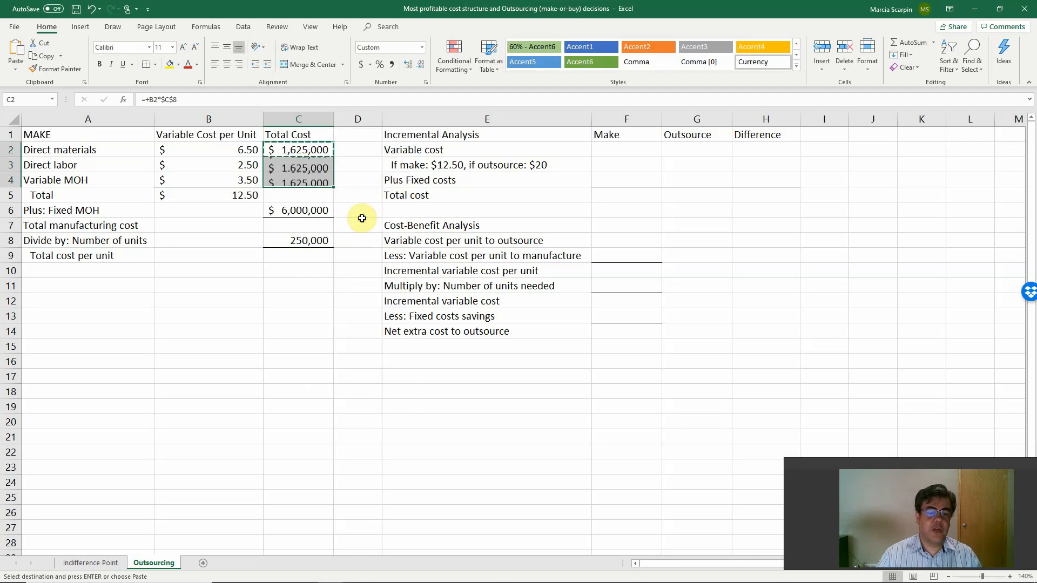
Total the variable costs in C5 with a SUM of C2:C4.
{"action": "left_click", "coordinate": [289, 196]}
{"action": "type", "text": "=sum("}
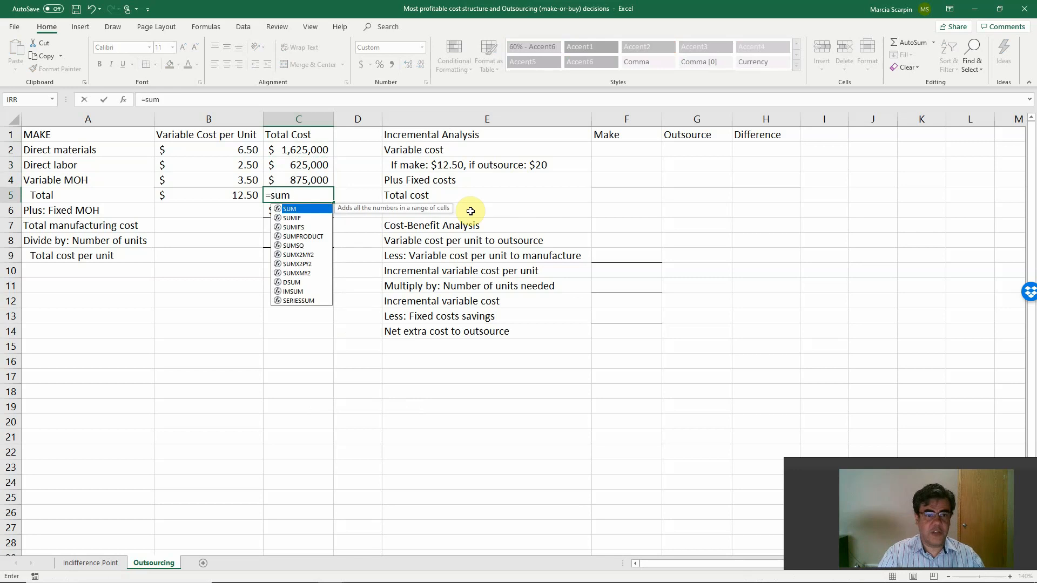
{"action": "key", "text": "Up"}
{"action": "key", "text": "shift+Up"}
{"action": "key", "text": "shift+Up"}
{"action": "key", "text": "Return"}
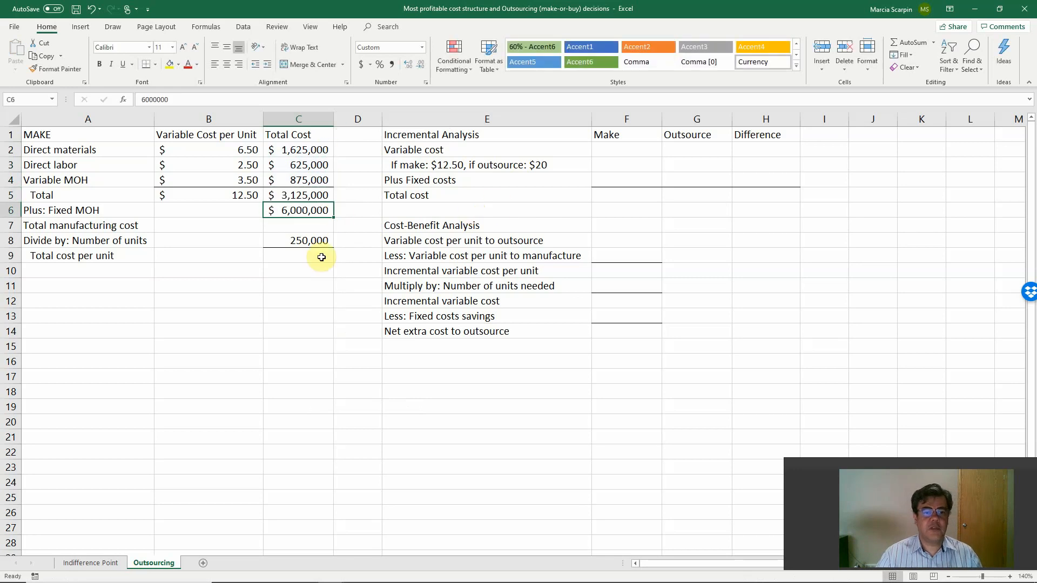
Calculate the total manufacturing cost in C7 with a SUM of C5:C6.
{"action": "left_click", "coordinate": [314, 224]}
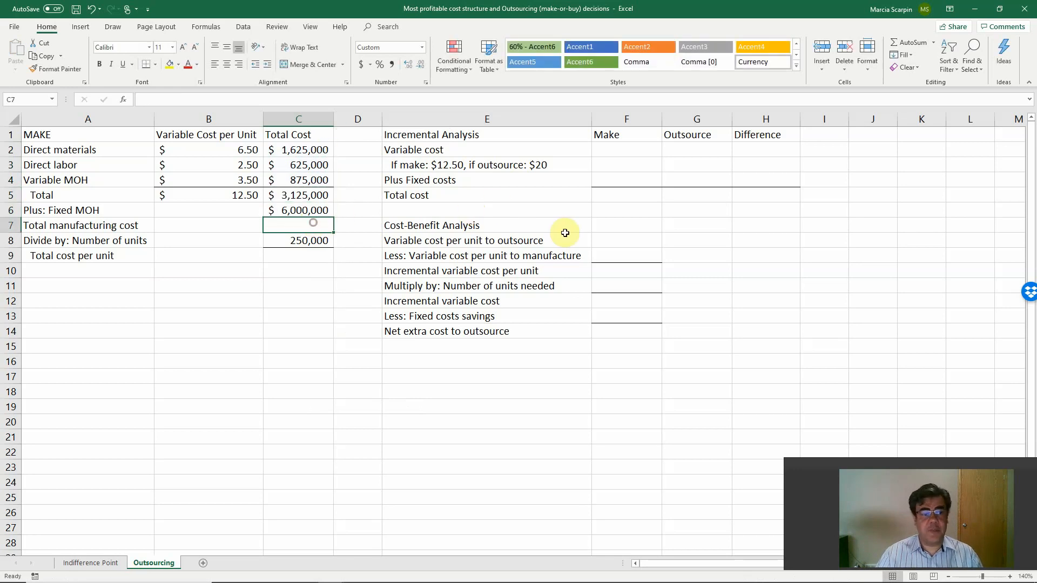
{"action": "type", "text": "=sum("}
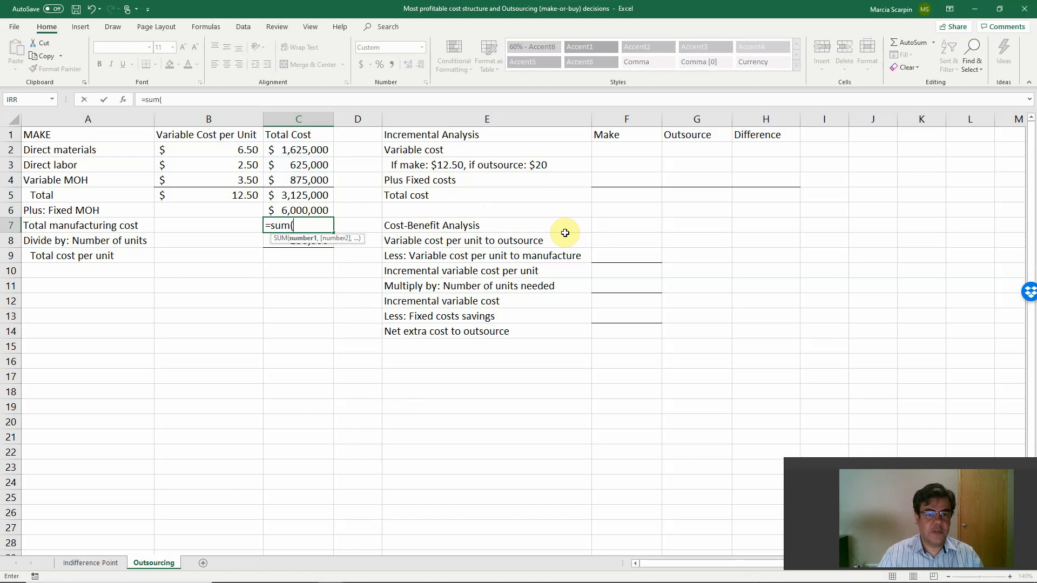
{"action": "key", "text": "Up"}
{"action": "key", "text": "shift+Up"}
{"action": "key", "text": "Return"}
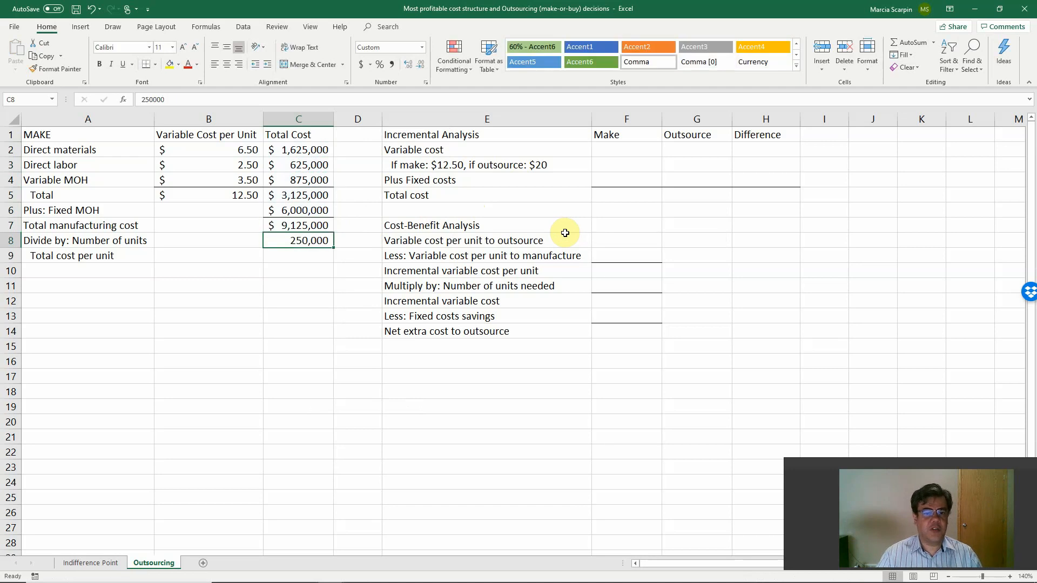
Calculate the total cost per unit in C9 with the formula +C7/C8.
{"action": "key", "text": "Return"}
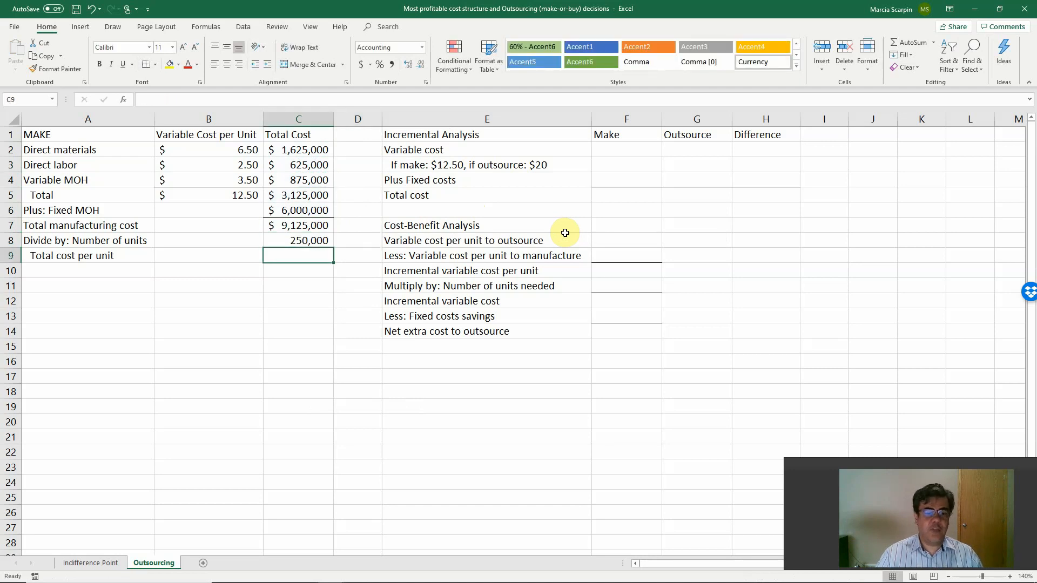
{"action": "type", "text": "+"}
{"action": "key", "text": "Up"}
{"action": "key", "text": "Up"}
{"action": "type", "text": "/"}
{"action": "key", "text": "Up"}
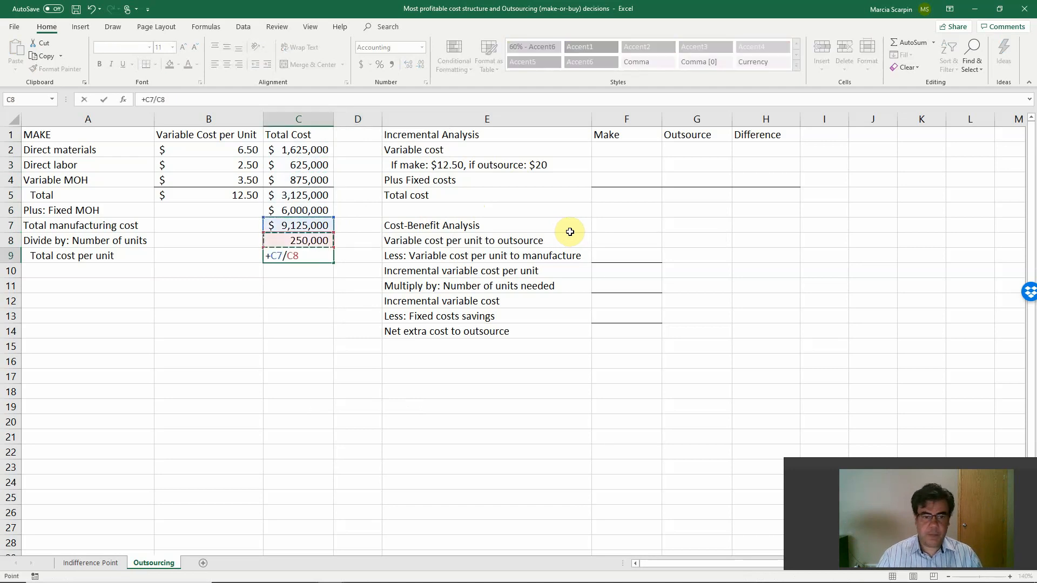
{"action": "key", "text": "Return"}
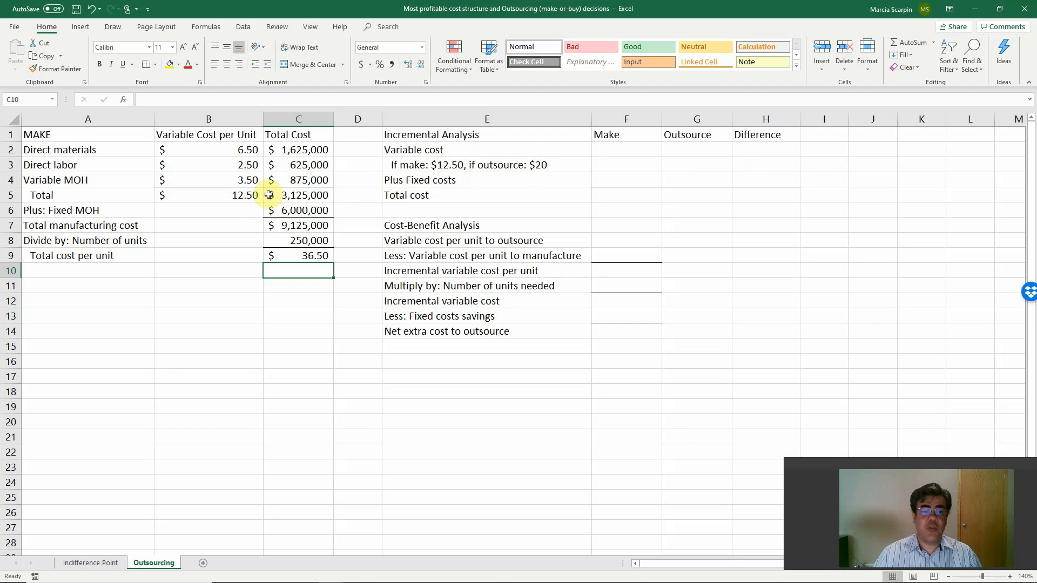
Enter 5000000 as the Outsource fixed costs in G4.
{"action": "left_click", "coordinate": [687, 180]}
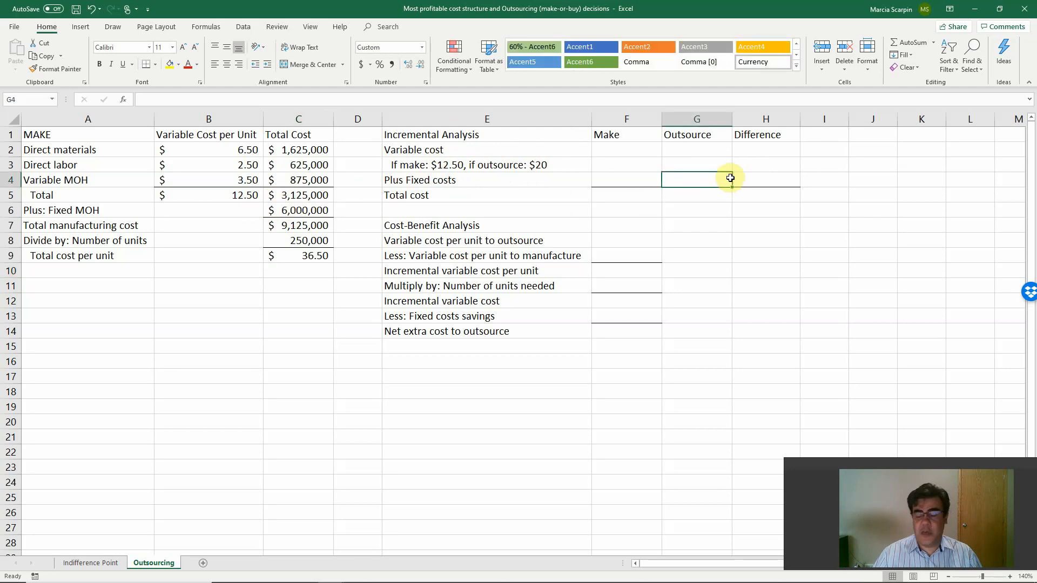
{"action": "type", "text": "500000"}
{"action": "key", "text": "Return"}
{"action": "key", "text": "Up"}
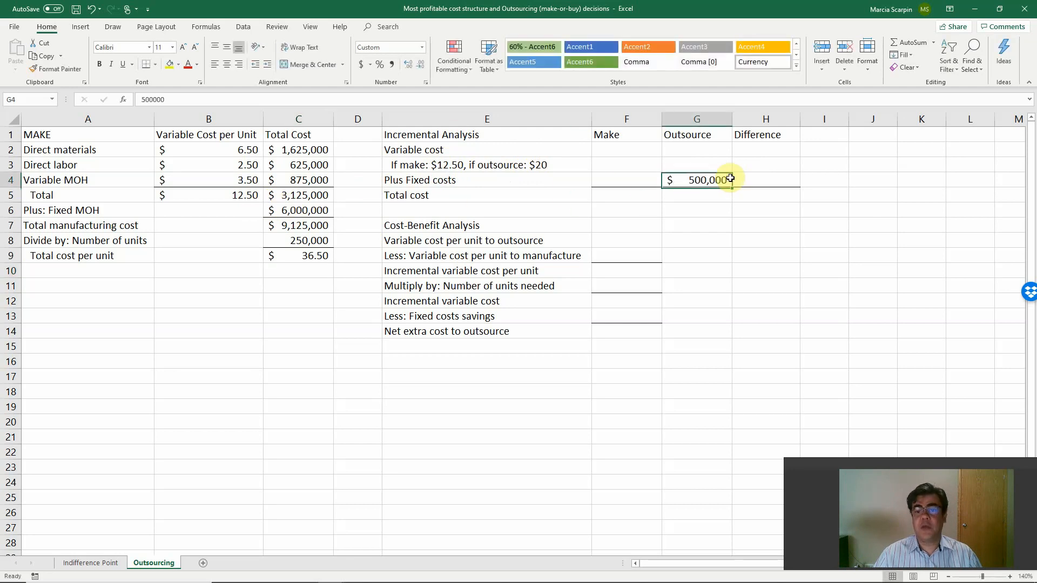
{"action": "type", "text": "5000000"}
{"action": "key", "text": "Return"}
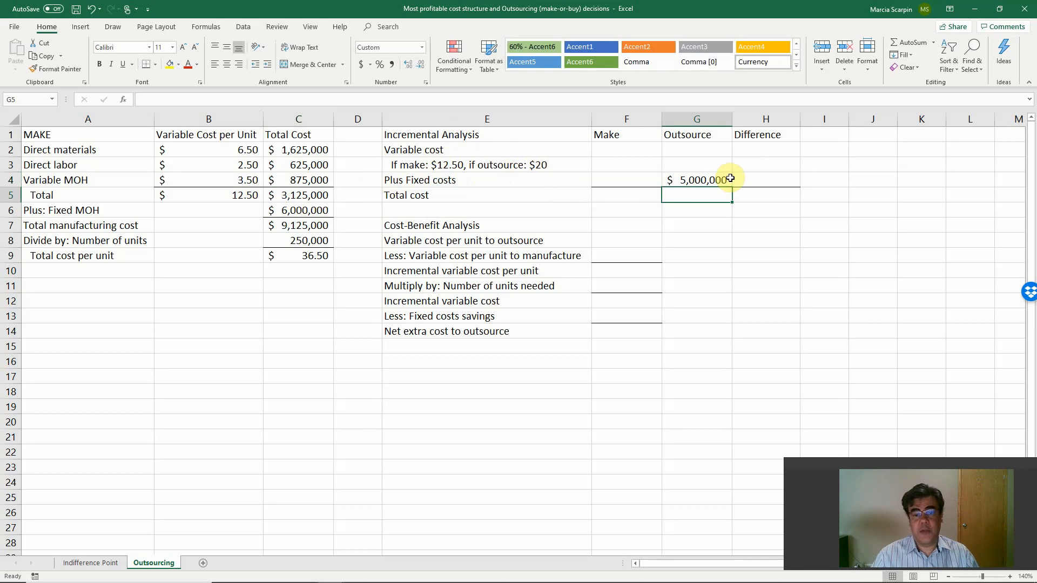
Total the Make column in F5 with a SUM of F2:F4 and fill the formula across to H5.
{"action": "key", "text": "Left"}
{"action": "type", "text": "=sum("}
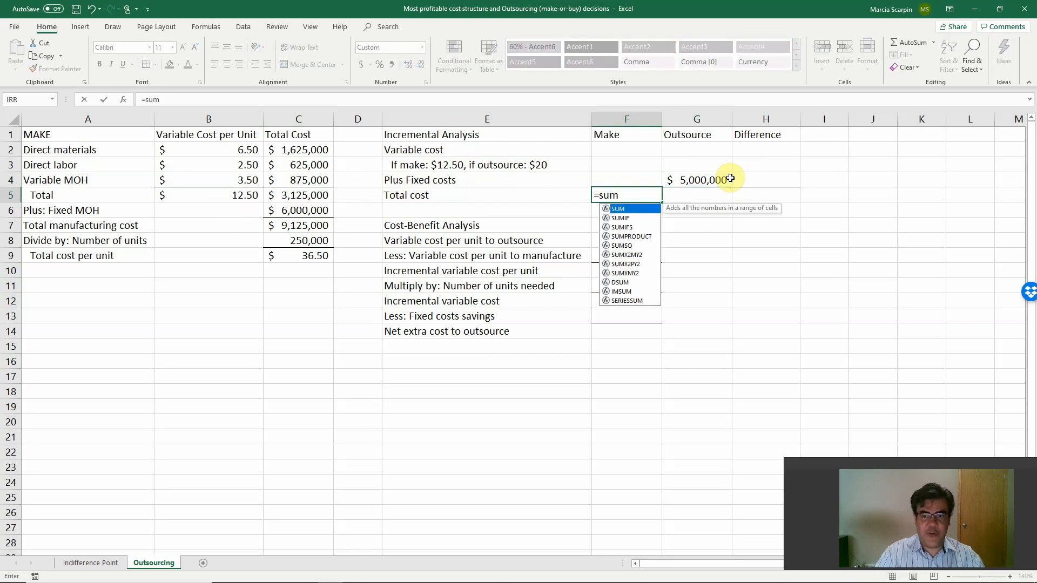
{"action": "key", "text": "Up"}
{"action": "key", "text": "Up"}
{"action": "key", "text": "Up"}
{"action": "key", "text": "shift+Down"}
{"action": "key", "text": "shift+Down"}
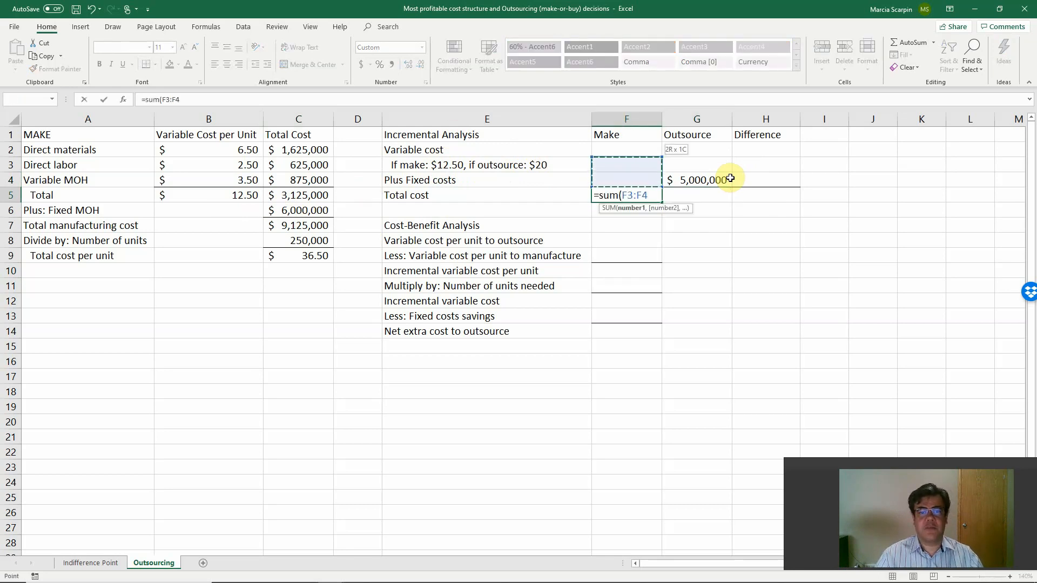
{"action": "key", "text": "ctrl+Return"}
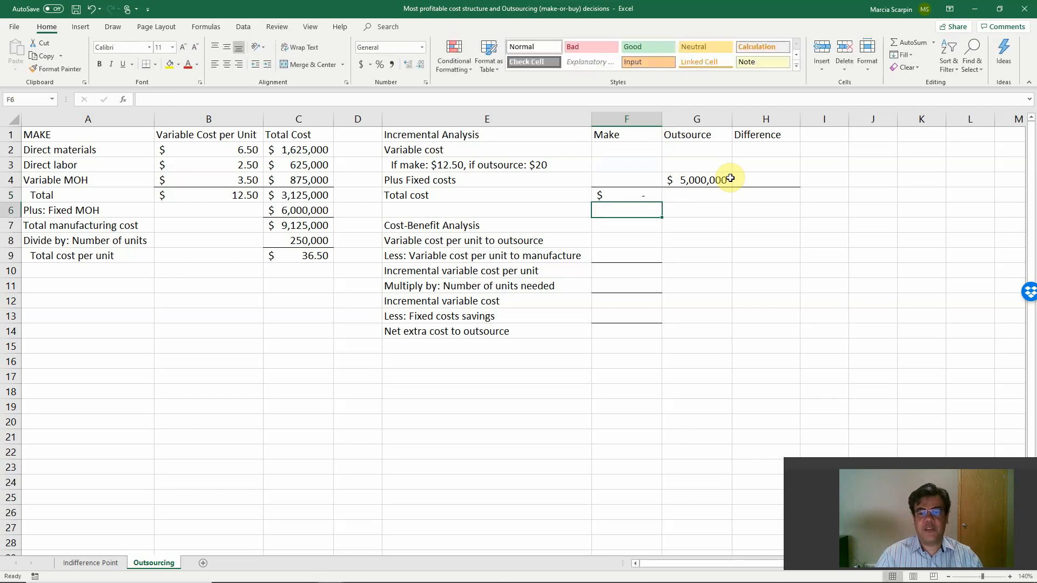
{"action": "key", "text": "shift+Right"}
{"action": "key", "text": "shift+Right"}
{"action": "key", "text": "ctrl+r"}
Calculate the fixed costs difference in H4 with the formula +G4-F4.
{"action": "key", "text": "Up"}
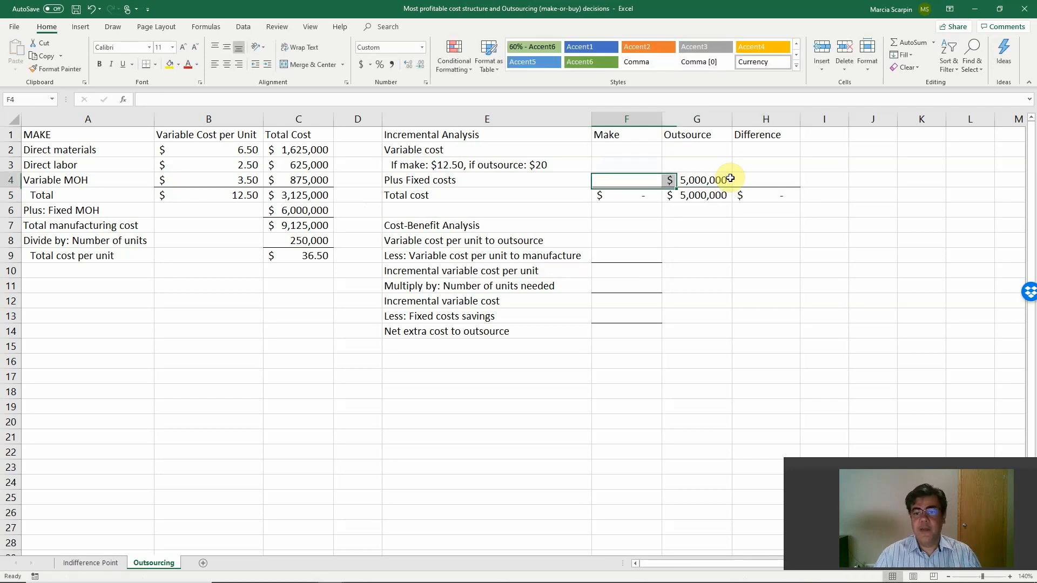
{"action": "key", "text": "Right"}
{"action": "key", "text": "Right"}
{"action": "type", "text": "+"}
{"action": "key", "text": "Left"}
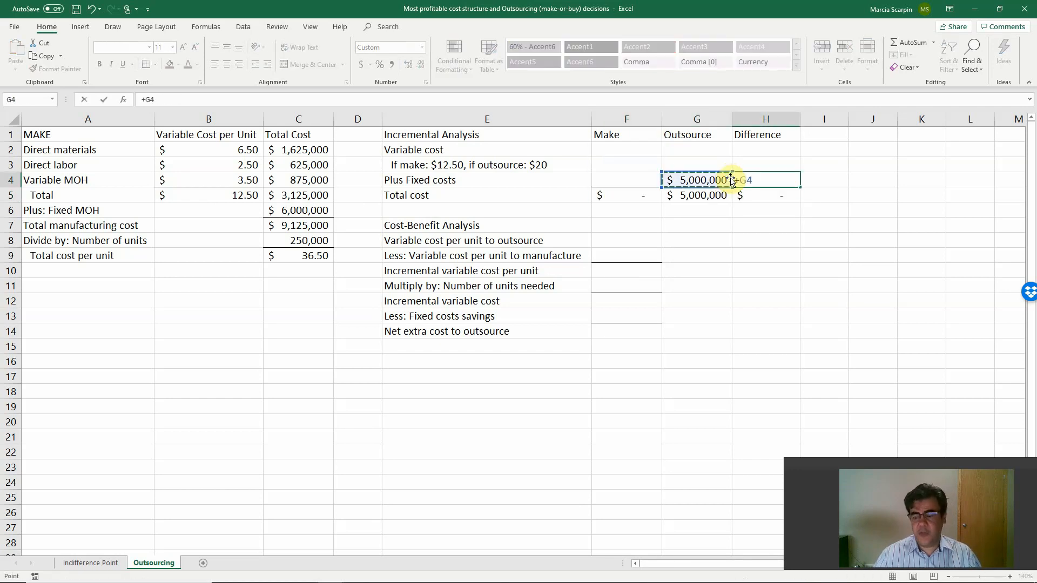
{"action": "type", "text": "-"}
{"action": "key", "text": "Left"}
{"action": "key", "text": "Left"}
{"action": "key", "text": "Return"}
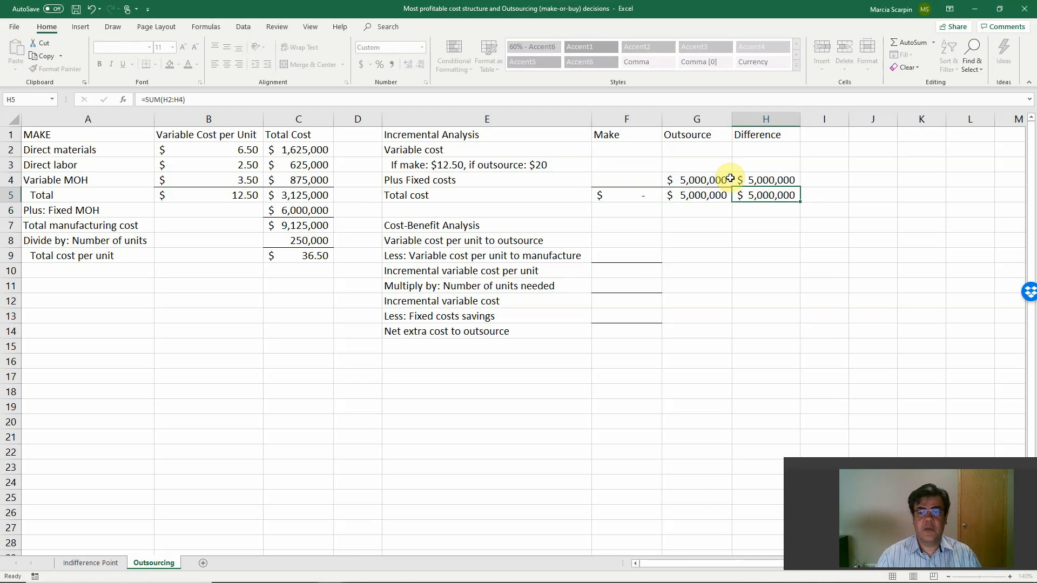
Calculate the variable cost difference in H3 with the formula +G3-F3.
{"action": "key", "text": "Up"}
{"action": "key", "text": "Up"}
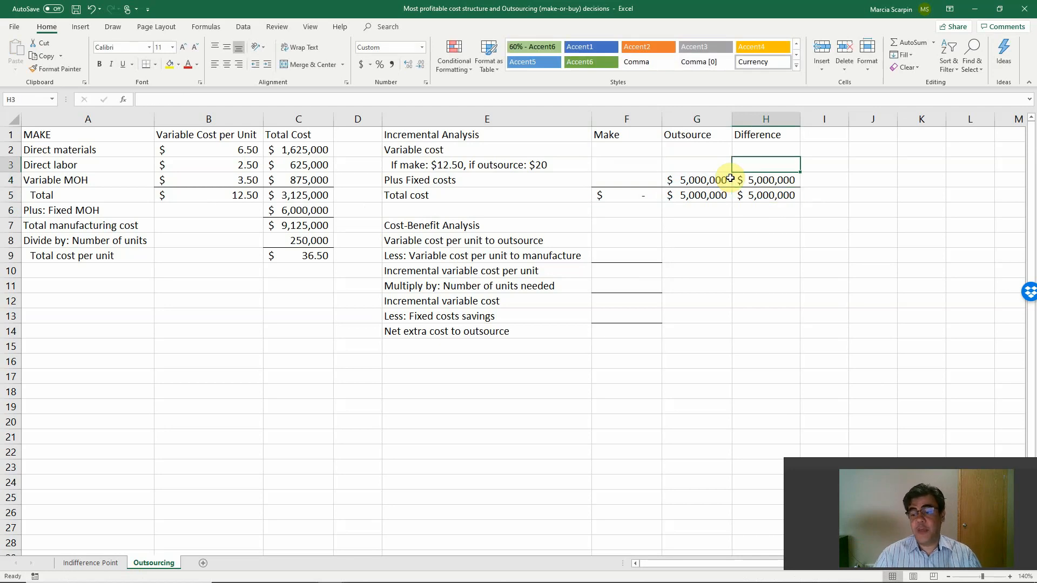
{"action": "type", "text": "+"}
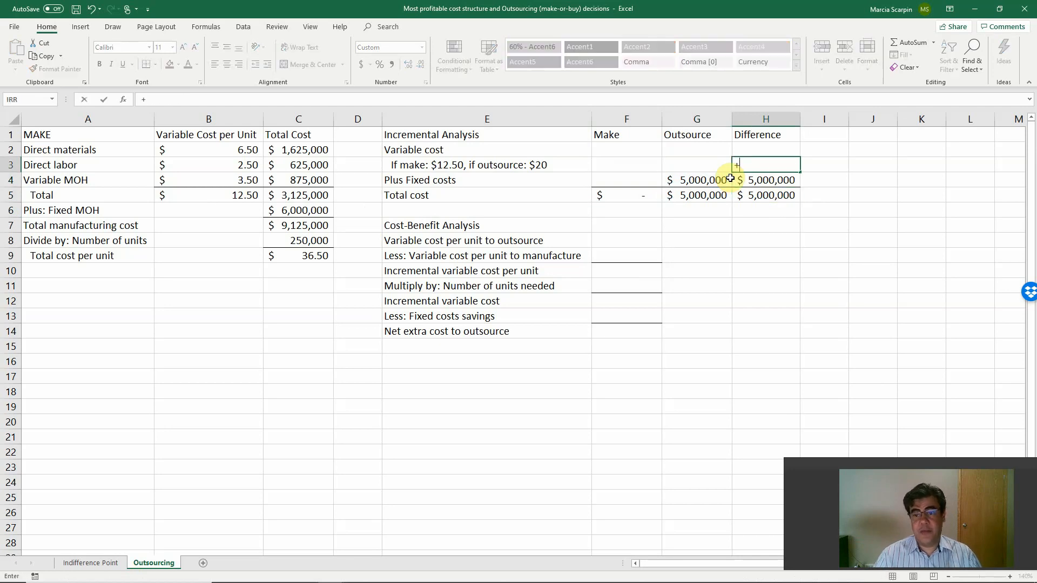
{"action": "key", "text": "Left"}
{"action": "type", "text": "-"}
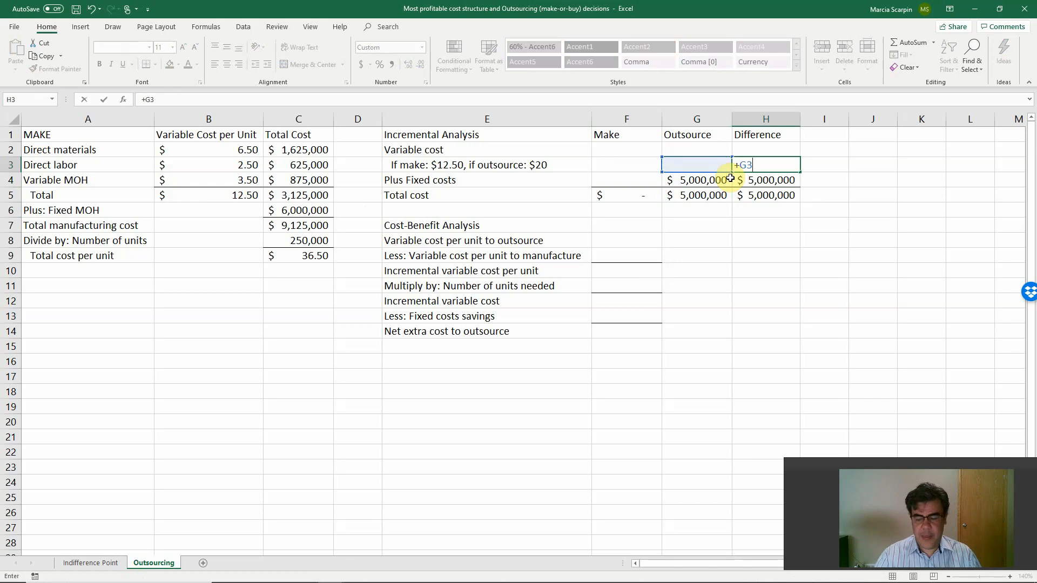
{"action": "key", "text": "Left"}
{"action": "key", "text": "Return"}
Link the Make variable cost in F3 to C5 and the Make fixed costs in F4 to C6.
{"action": "key", "text": "Up"}
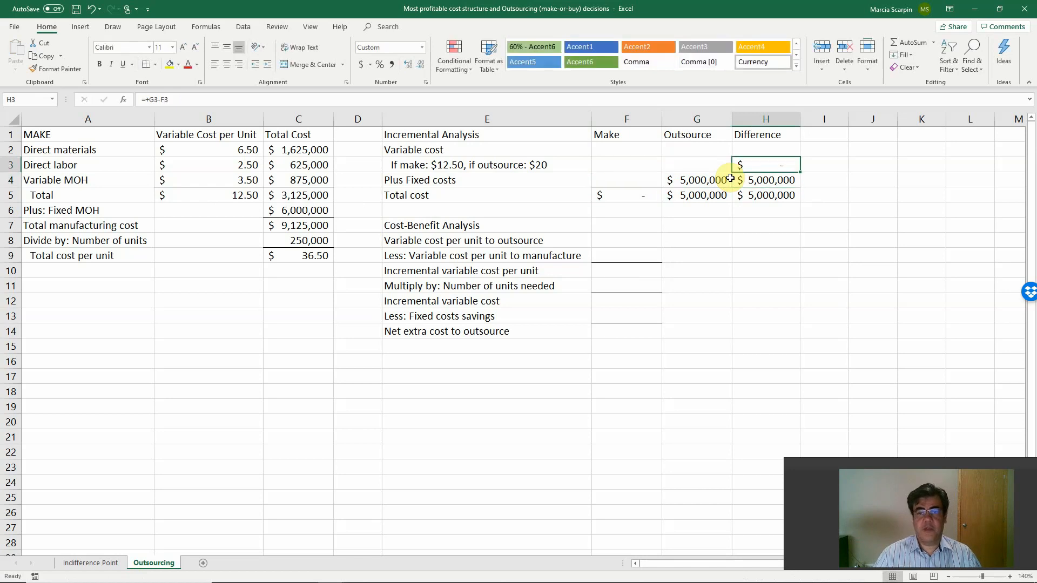
{"action": "key", "text": "Left"}
{"action": "key", "text": "Left"}
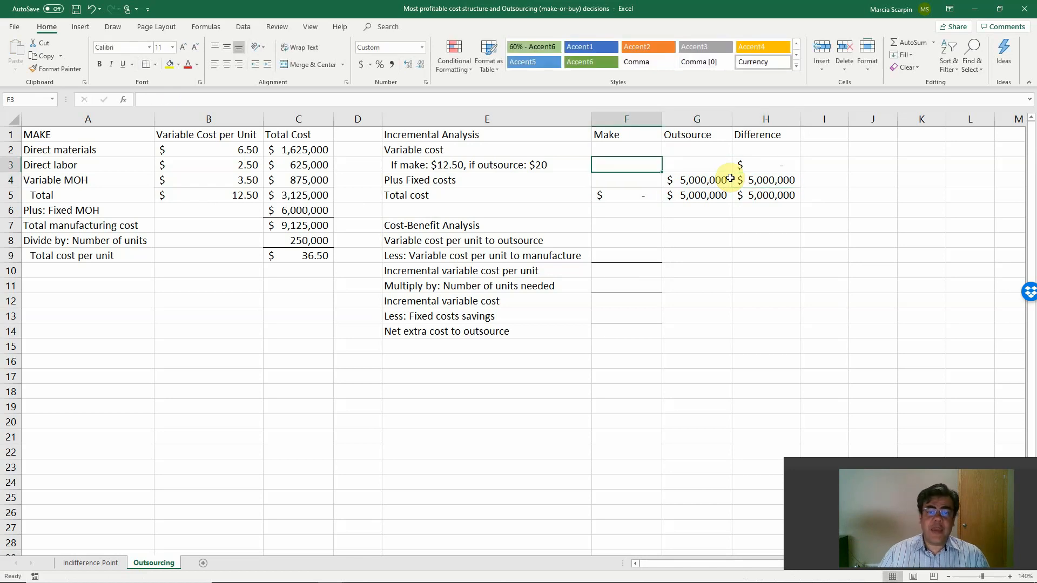
{"action": "type", "text": "+"}
{"action": "left_click", "coordinate": [310, 192]}
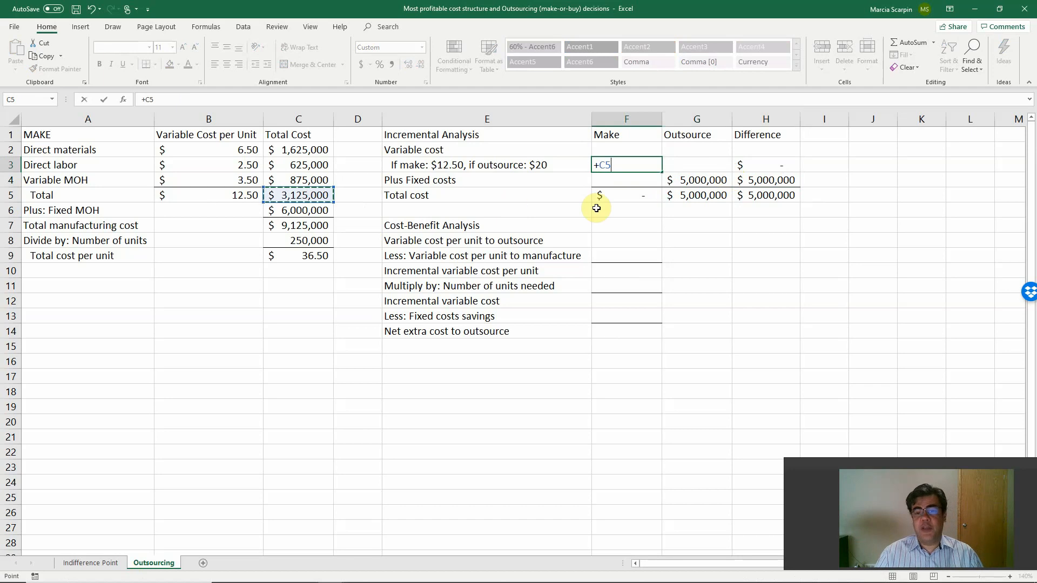
{"action": "key", "text": "Return"}
{"action": "type", "text": "+"}
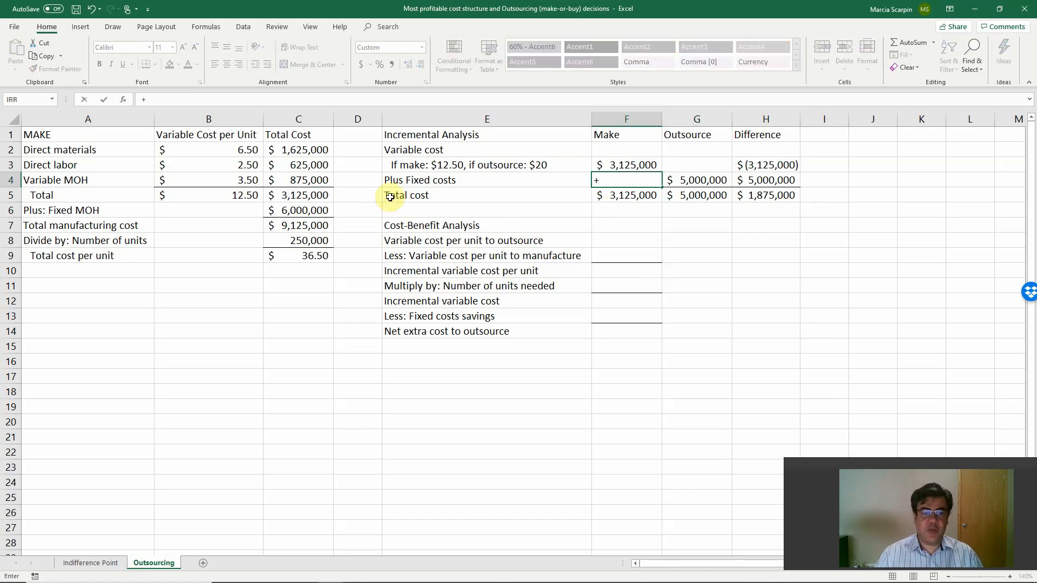
{"action": "left_click", "coordinate": [312, 210]}
{"action": "key", "text": "Return"}
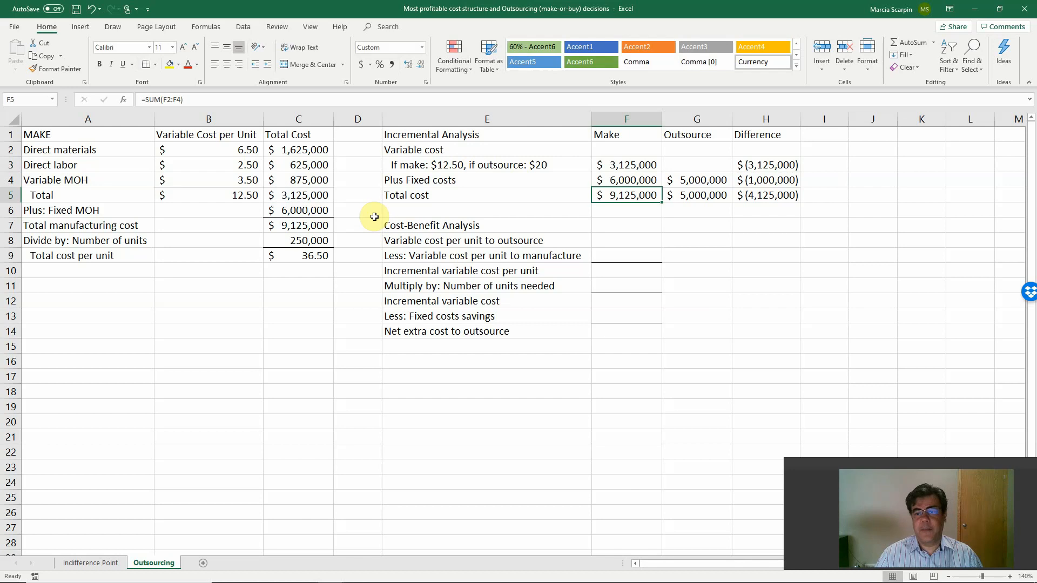
Calculate the Outsource variable cost in G3 with the formula +20*C8.
{"action": "key", "text": "Up"}
{"action": "key", "text": "Up"}
{"action": "key", "text": "Right"}
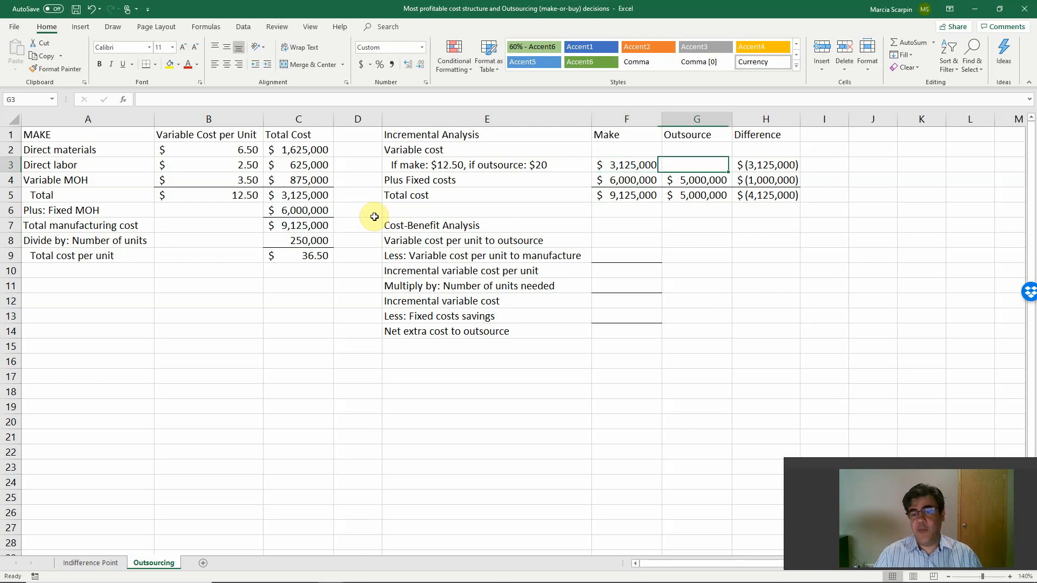
{"action": "key", "text": "Right"}
{"action": "key", "text": "Down"}
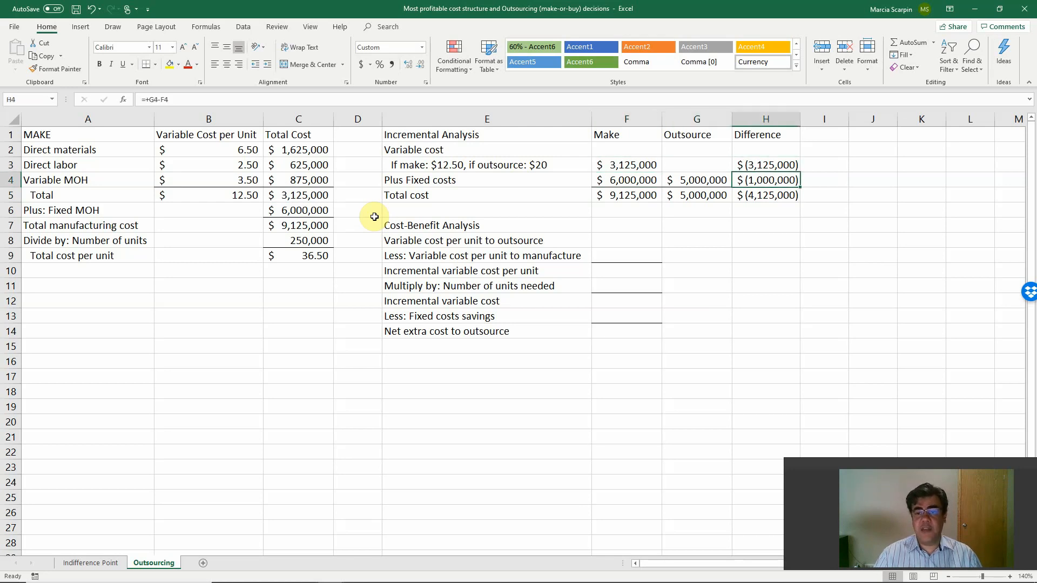
{"action": "key", "text": "Left"}
{"action": "key", "text": "Right"}
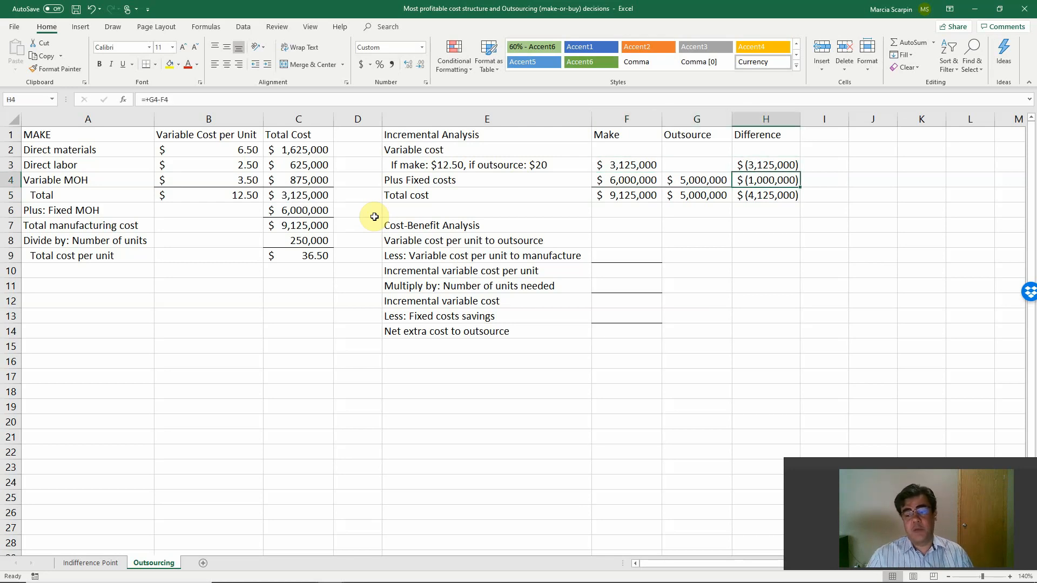
{"action": "key", "text": "Up"}
{"action": "key", "text": "Left"}
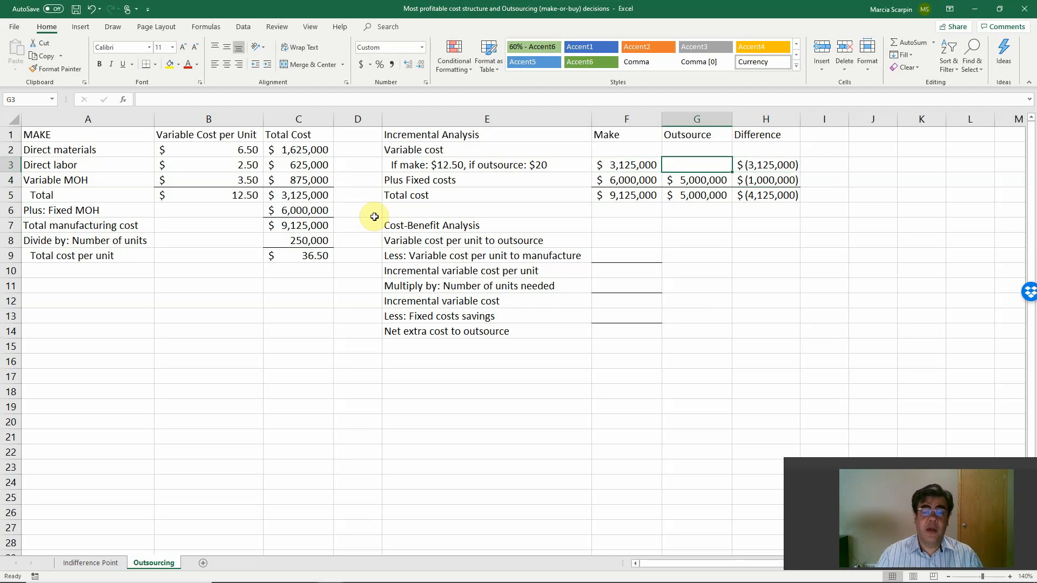
{"action": "type", "text": "+"}
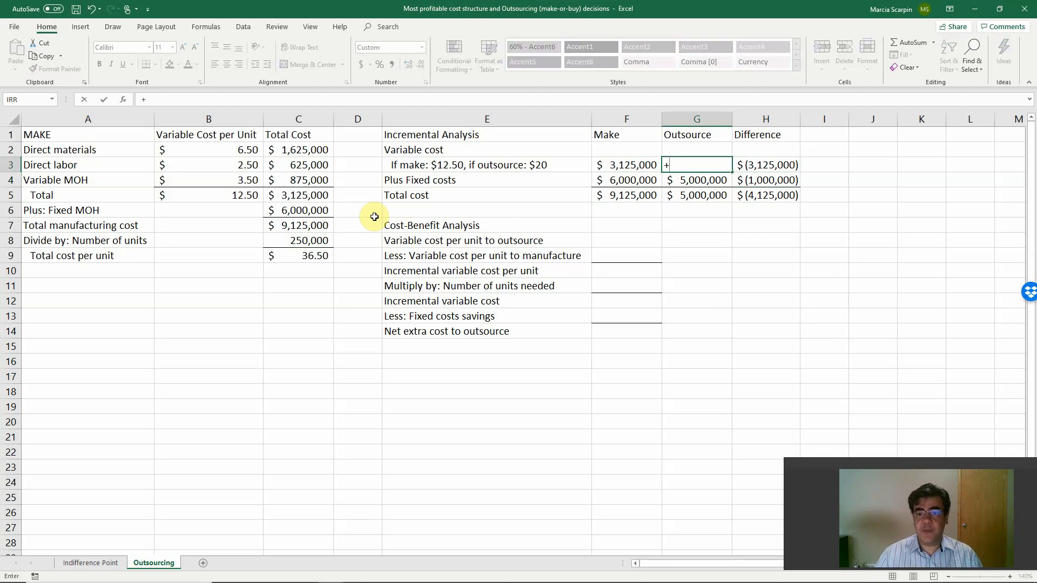
{"action": "type", "text": "20*"}
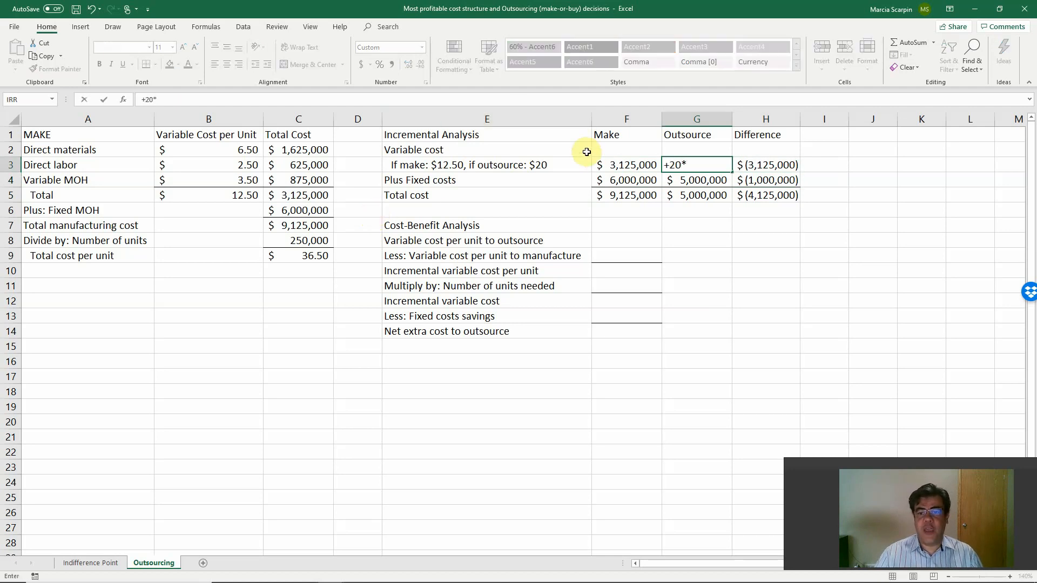
{"action": "left_click", "coordinate": [304, 235]}
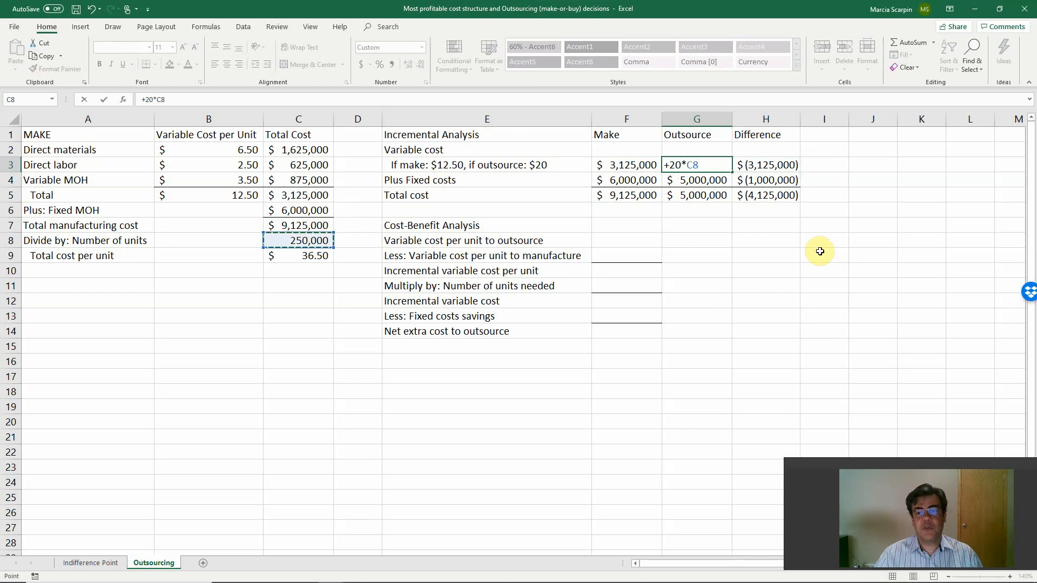
{"action": "key", "text": "Return"}
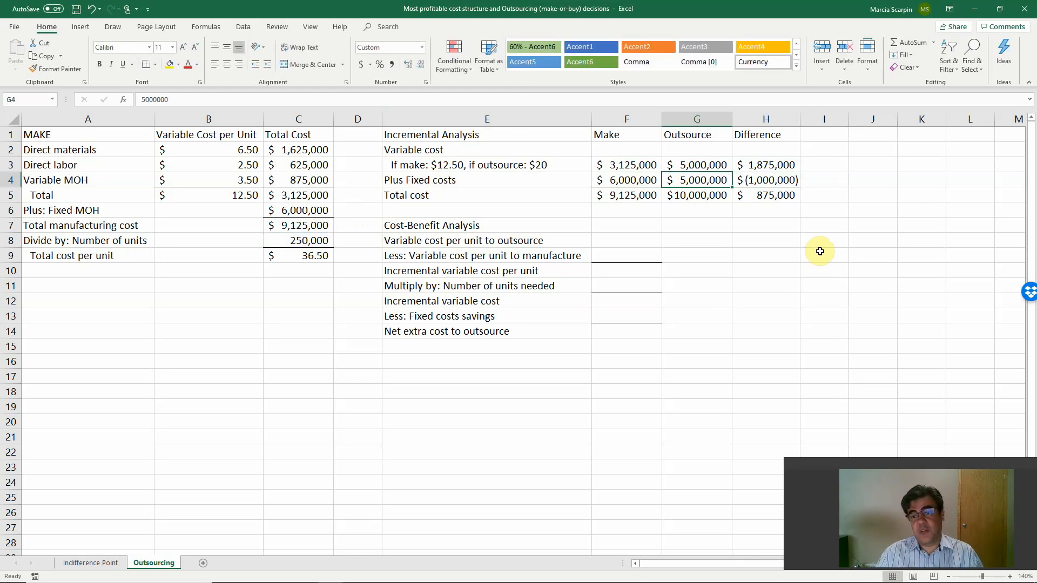
Enter 20 in F8 as the variable cost per unit to outsource.
{"action": "left_click", "coordinate": [772, 181]}
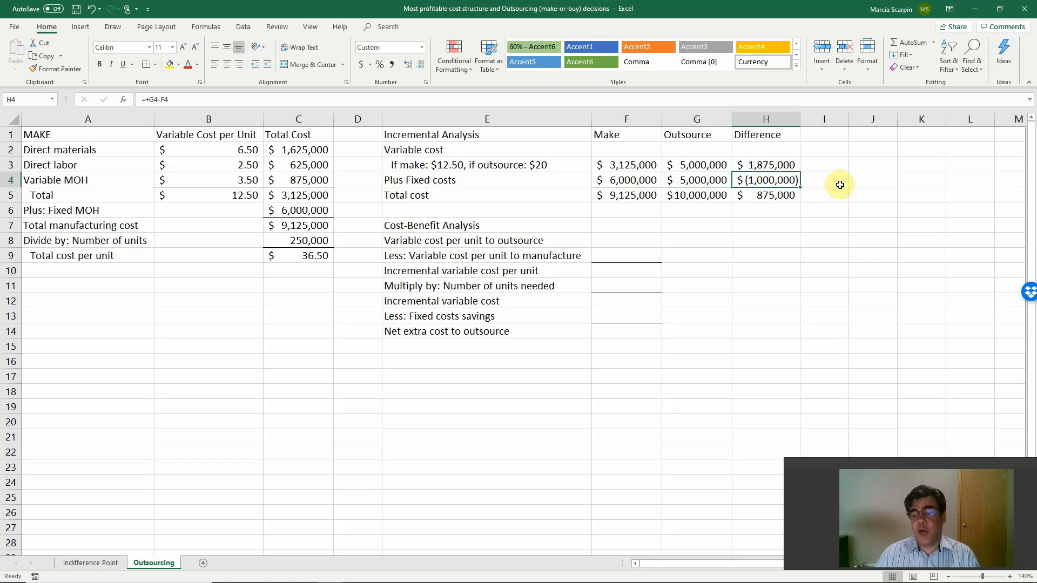
{"action": "left_click", "coordinate": [768, 196]}
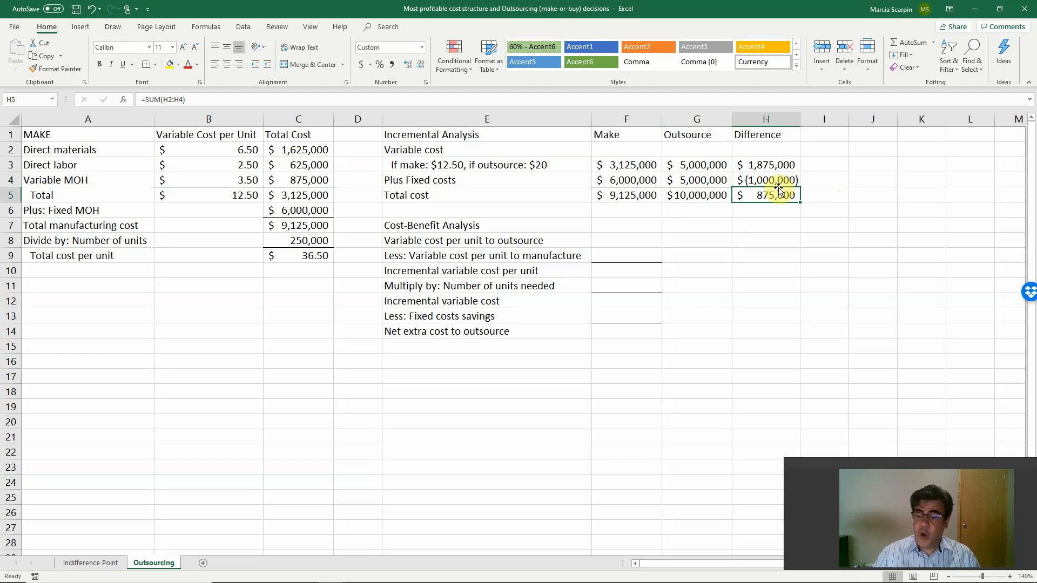
{"action": "key", "text": "Down"}
{"action": "key", "text": "Down"}
{"action": "key", "text": "Down"}
{"action": "key", "text": "Down"}
{"action": "key", "text": "Left"}
{"action": "key", "text": "Left"}
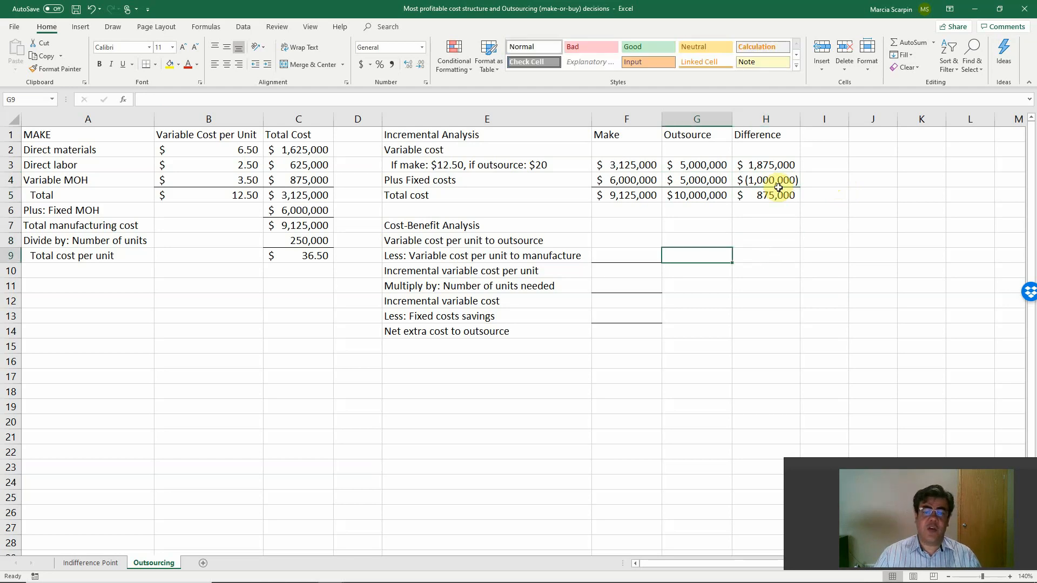
{"action": "key", "text": "Up"}
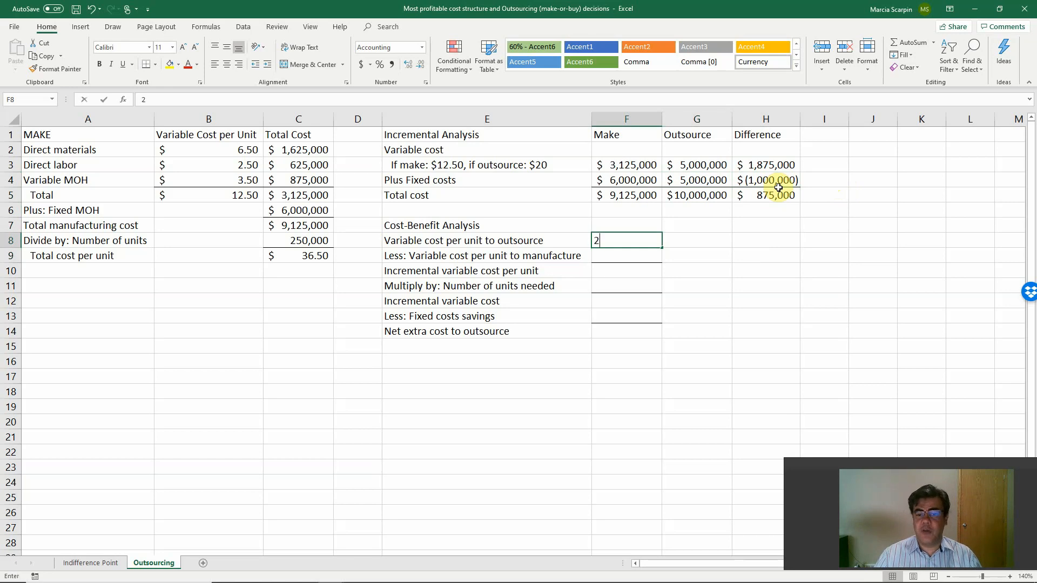
{"action": "type", "text": "0"}
{"action": "key", "text": "Return"}
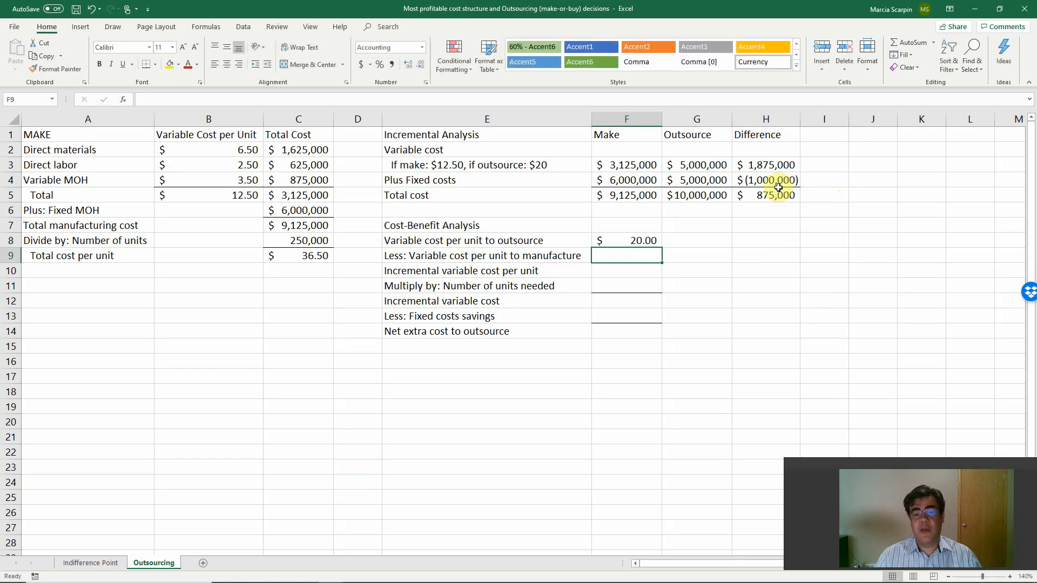
Link the variable cost per unit to manufacture in F9 to B5 and calculate the incremental variable cost per unit in F10 as F8-F9.
{"action": "type", "text": "+"}
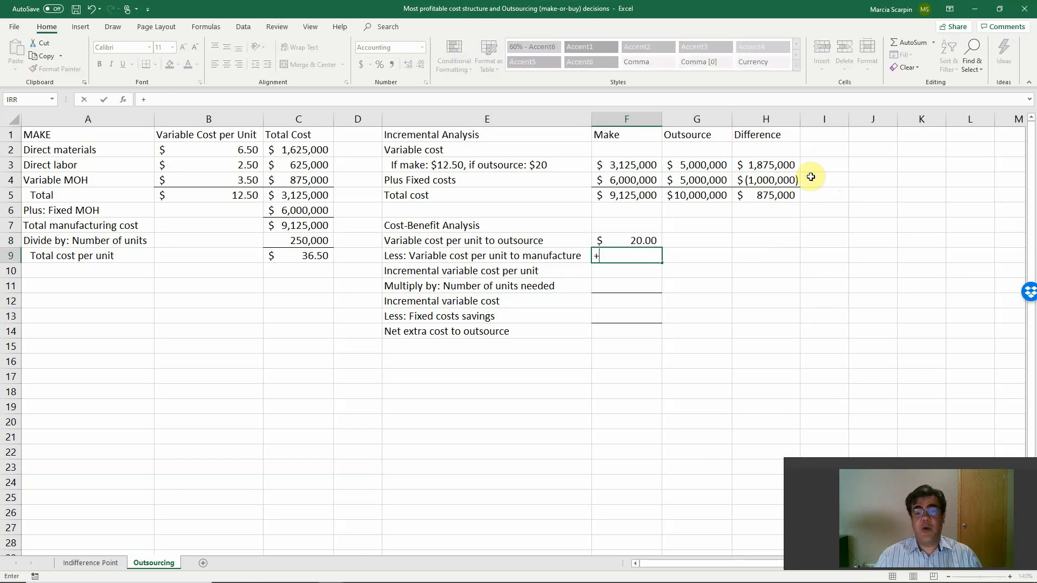
{"action": "left_click", "coordinate": [249, 200]}
{"action": "key", "text": "Return"}
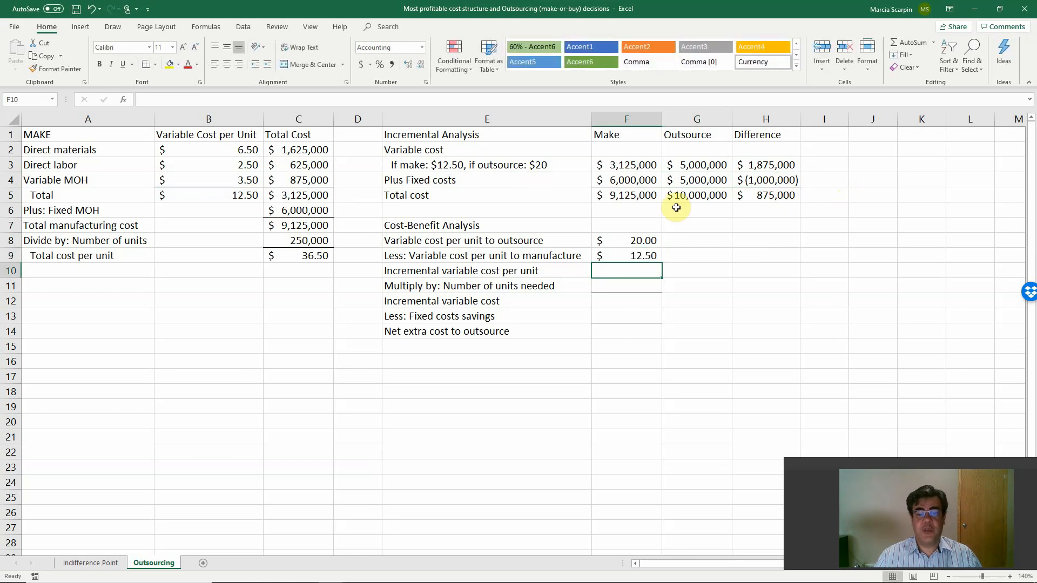
{"action": "type", "text": "+"}
{"action": "key", "text": "Up"}
{"action": "key", "text": "Up"}
{"action": "type", "text": "-"}
{"action": "key", "text": "Up"}
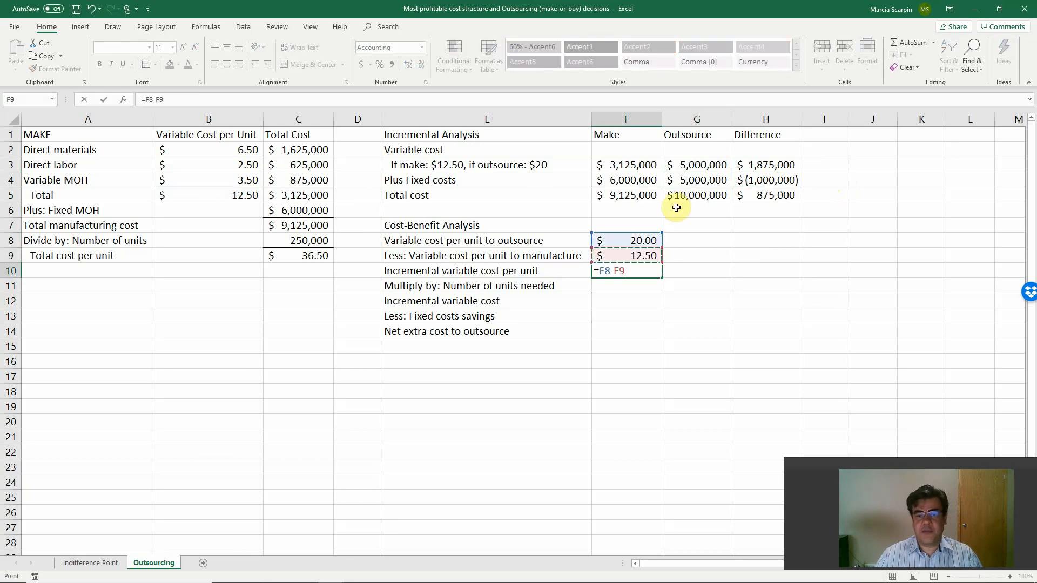
{"action": "key", "text": "Return"}
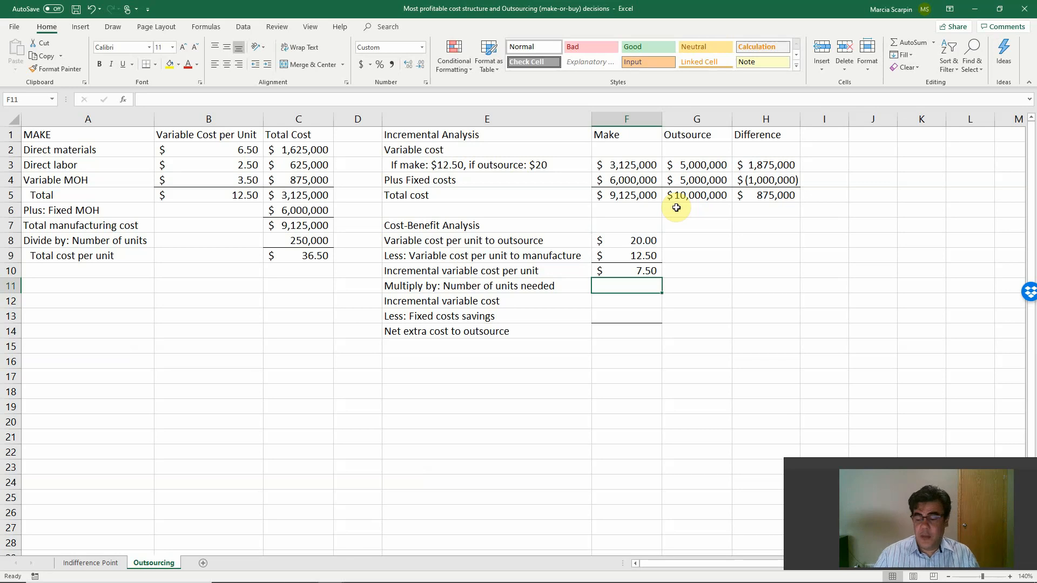
Link the number of units needed in F11 to C8 and calculate the incremental variable cost in F12 with +F10*F11.
{"action": "type", "text": "+"}
{"action": "left_click", "coordinate": [311, 241]}
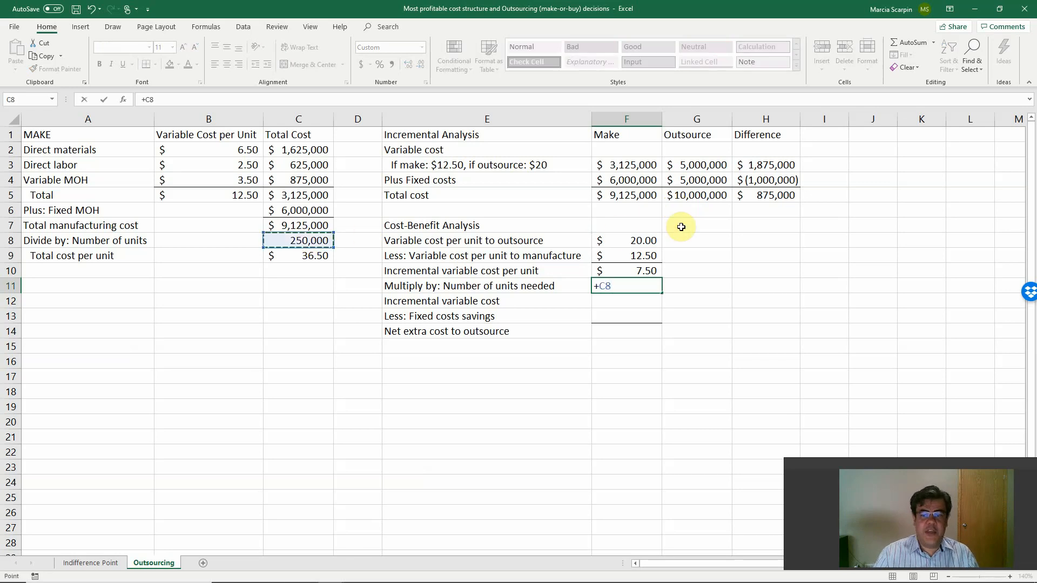
{"action": "key", "text": "Return"}
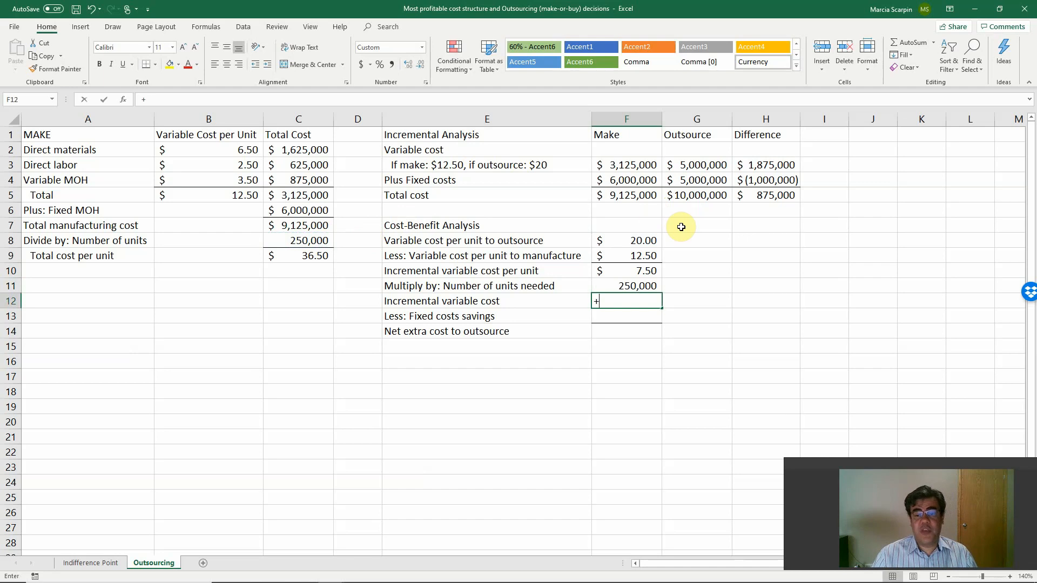
{"action": "type", "text": "+"}
{"action": "key", "text": "Up"}
{"action": "key", "text": "Up"}
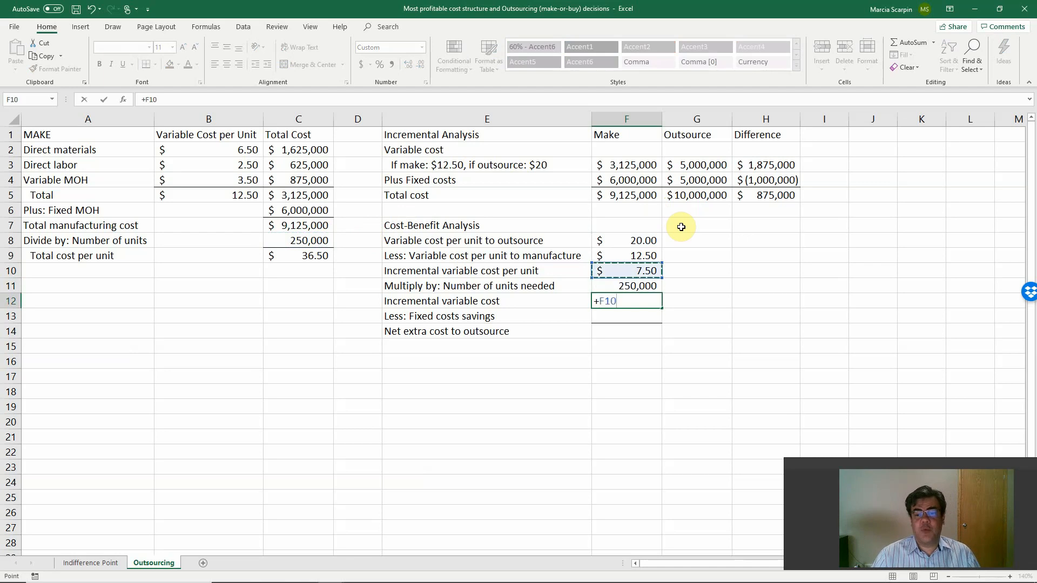
{"action": "type", "text": "*"}
{"action": "key", "text": "Up"}
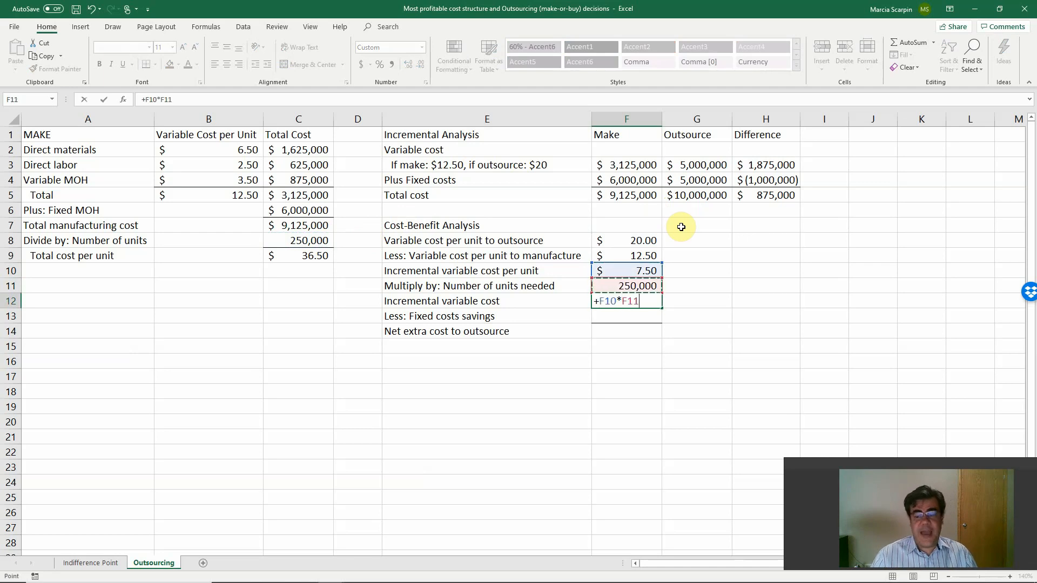
{"action": "key", "text": "Return"}
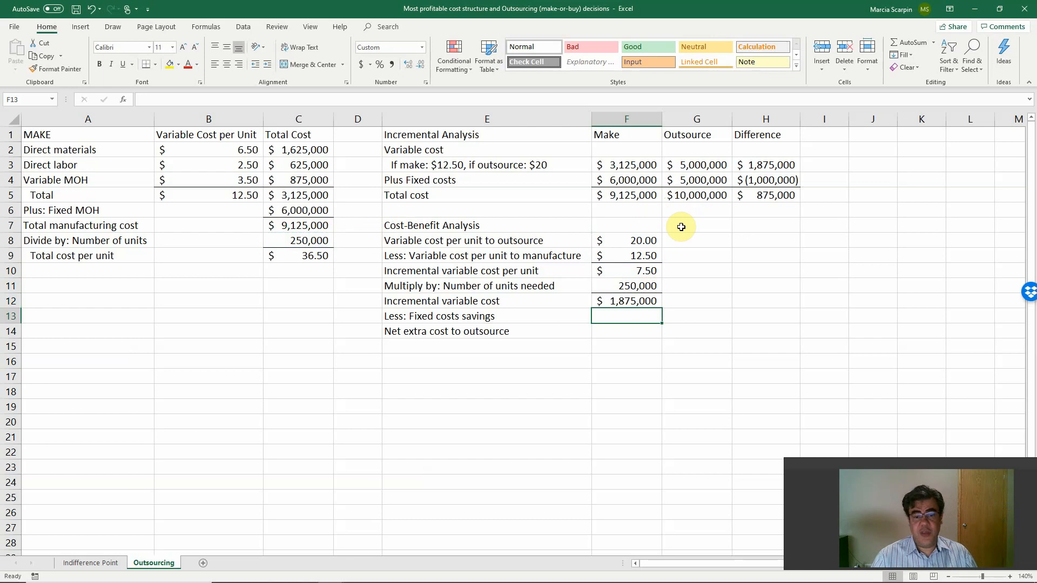
Calculate the fixed costs savings in F13 with the formula +F4-G4.
{"action": "type", "text": "+"}
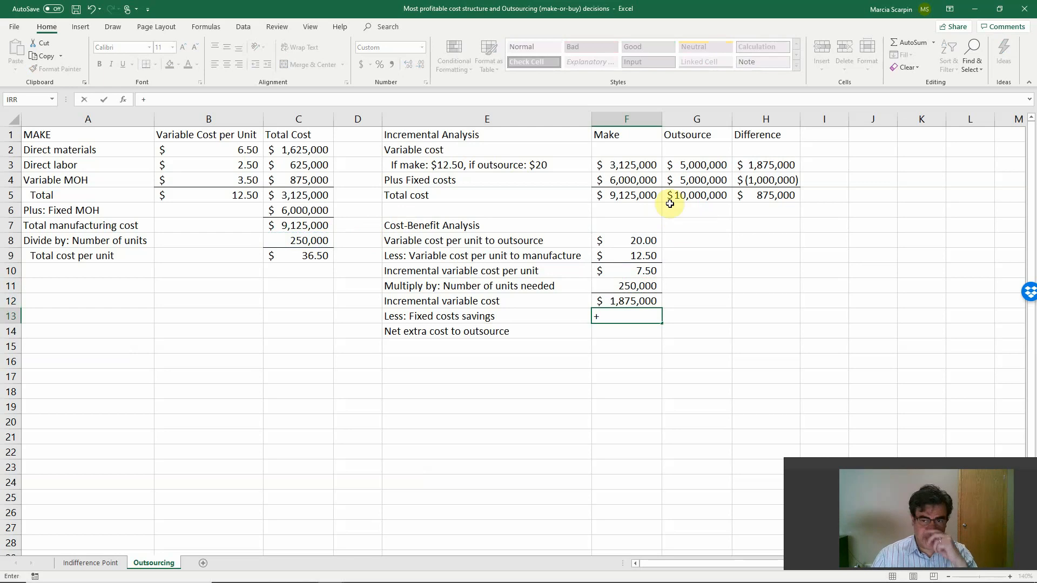
{"action": "left_click", "coordinate": [621, 178]}
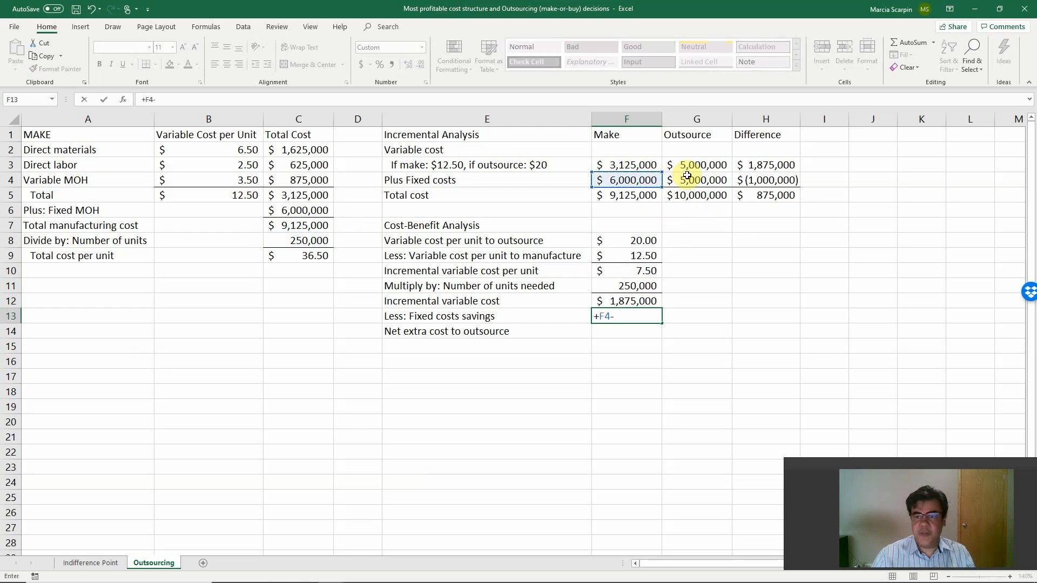
{"action": "type", "text": "-"}
{"action": "left_click", "coordinate": [687, 175]}
{"action": "key", "text": "Return"}
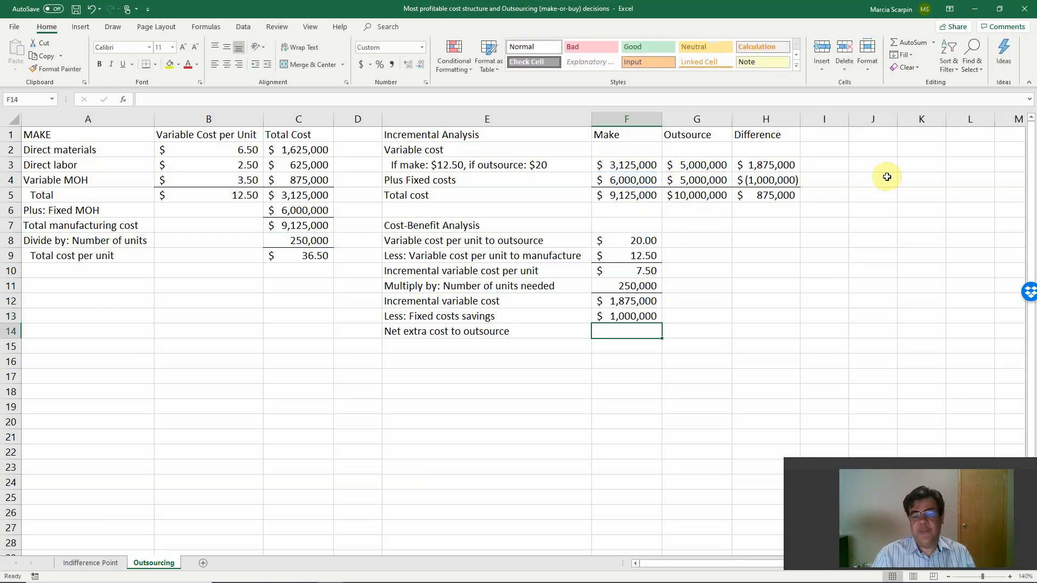
Calculate the net extra cost to outsource in F14 with the formula =F12-F13.
{"action": "type", "text": "="}
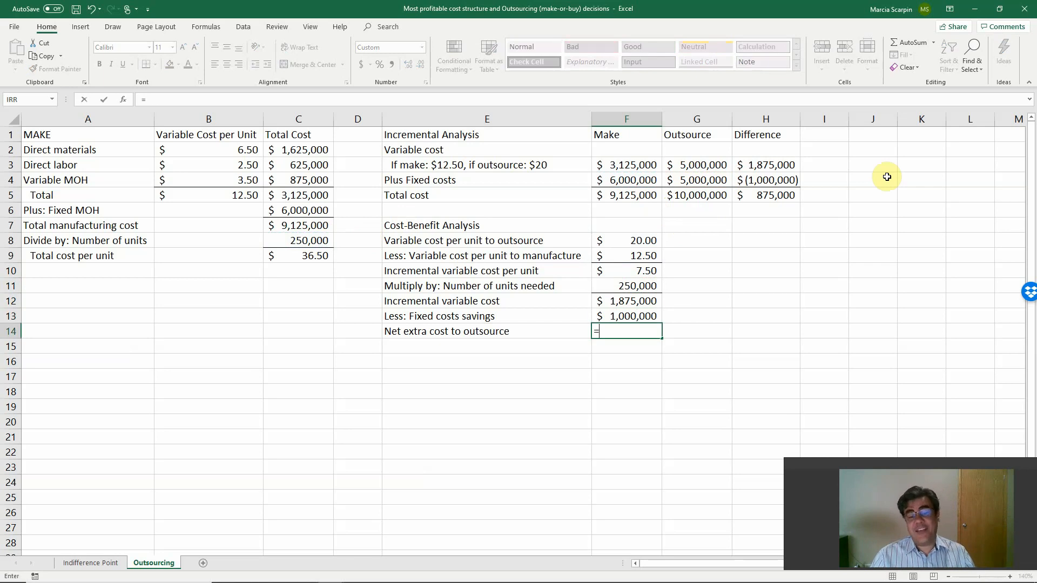
{"action": "key", "text": "Up"}
{"action": "key", "text": "Up"}
{"action": "type", "text": "-"}
{"action": "key", "text": "Up"}
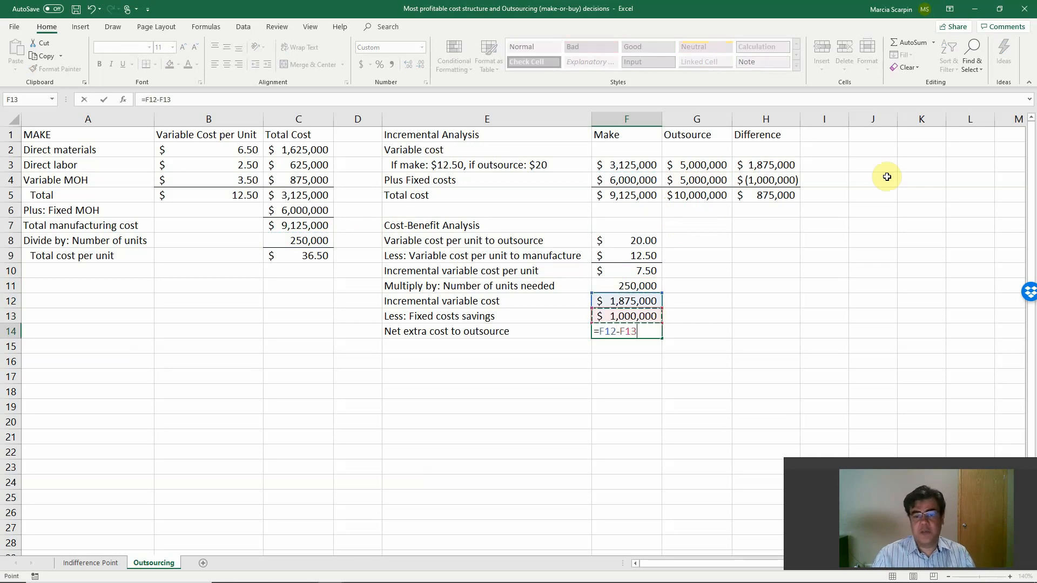
{"action": "key", "text": "Return"}
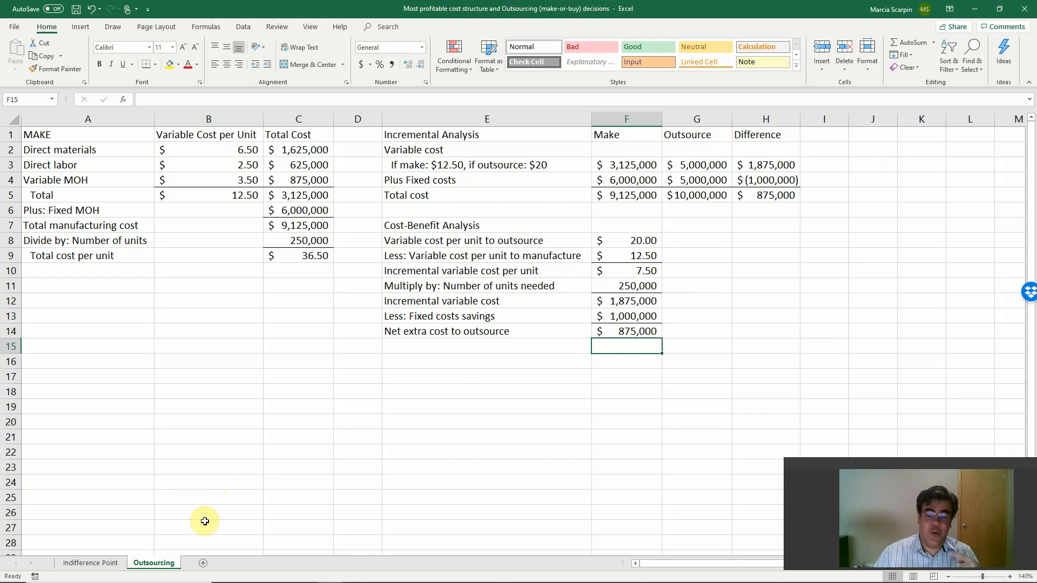
Create a copy of the Indifference Point sheet and place it at the end of the workbook.
{"action": "left_click", "coordinate": [109, 562]}
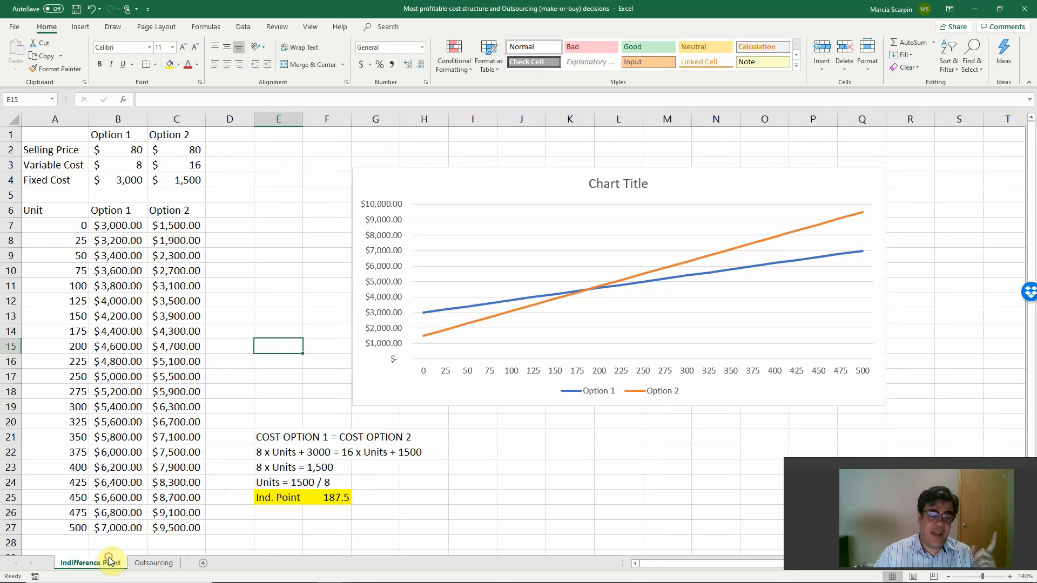
{"action": "right_click", "coordinate": [108, 562]}
{"action": "left_click", "coordinate": [144, 475]}
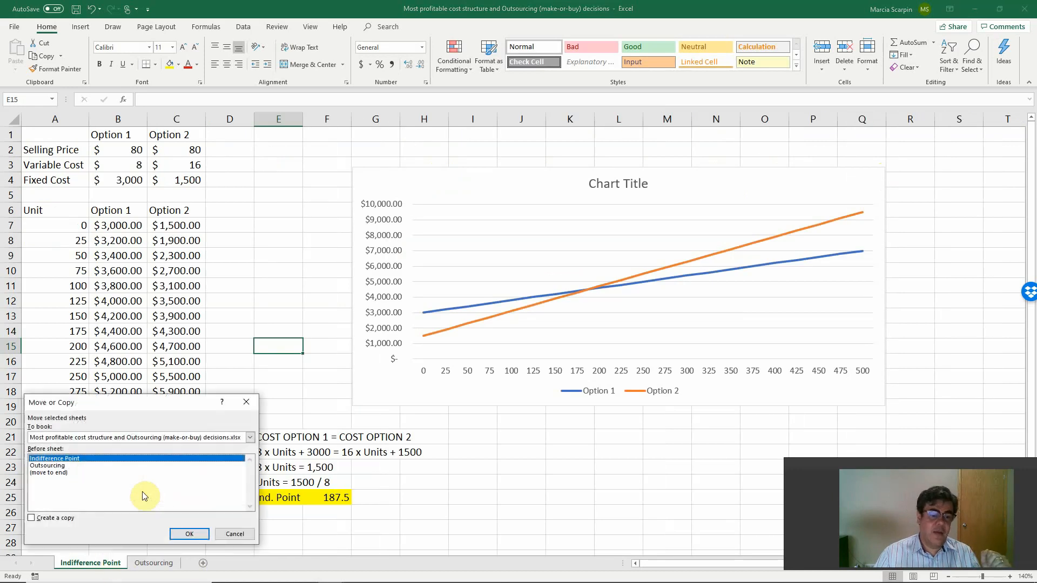
{"action": "left_click", "coordinate": [54, 519]}
{"action": "left_click", "coordinate": [55, 472]}
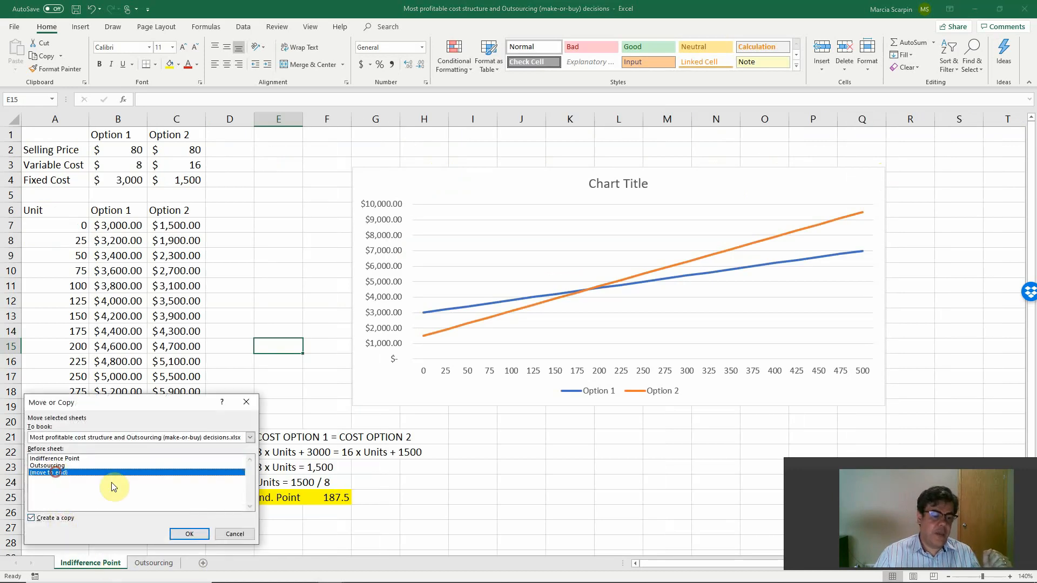
{"action": "left_click", "coordinate": [190, 534]}
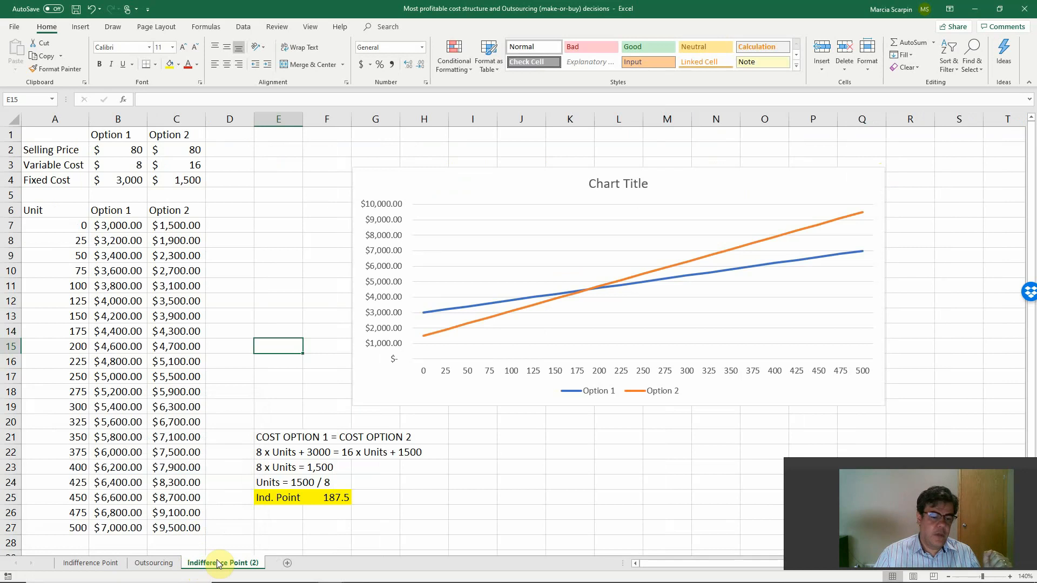
Rename the copied sheet as Indifference Point-Outsocrucing.
{"action": "double_click", "coordinate": [219, 563]}
{"action": "left_click", "coordinate": [247, 563]}
{"action": "type", "text": "-Outsocrucin"}
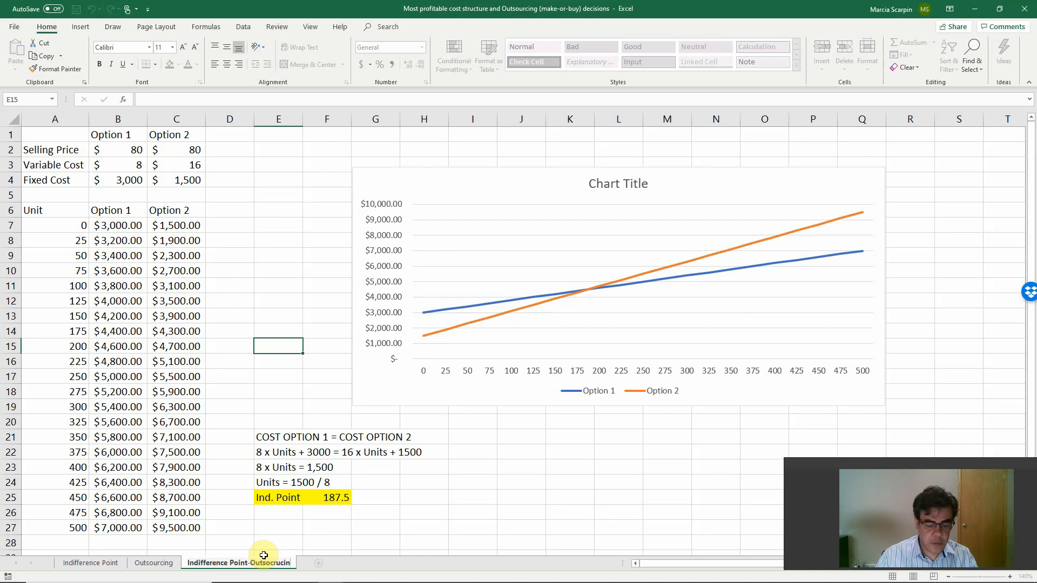
{"action": "type", "text": "g"}
{"action": "key", "text": "Return"}
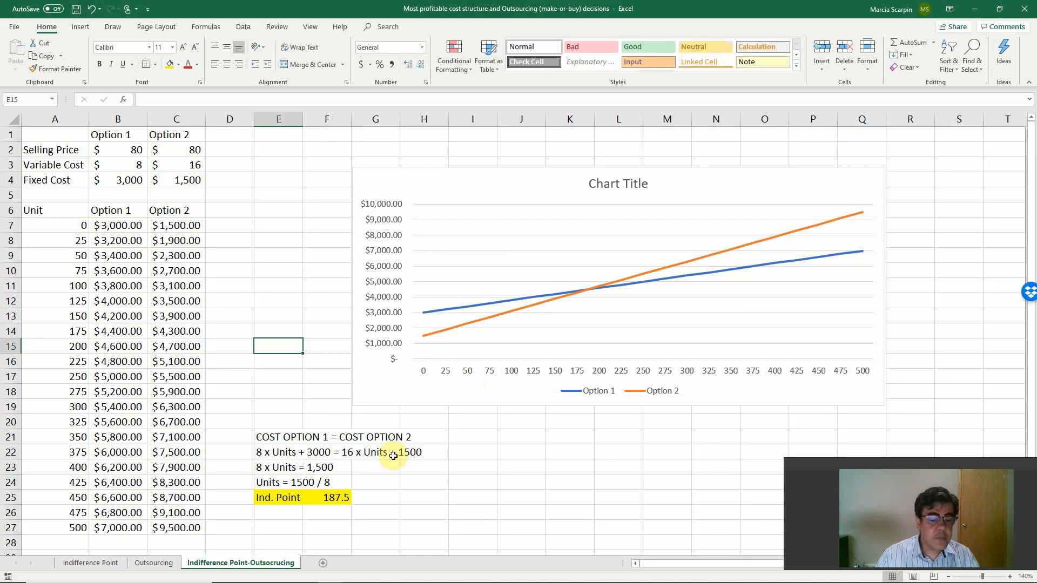
Correct the spelling of the copied sheet's name to Indifference Point-Outsourcing.
{"action": "double_click", "coordinate": [265, 564]}
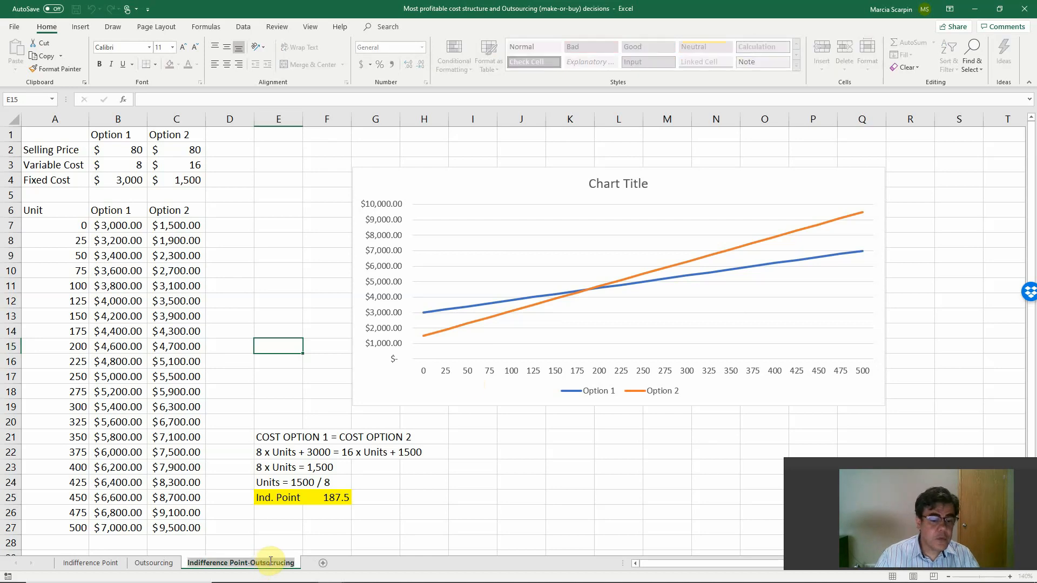
{"action": "key", "text": "Return"}
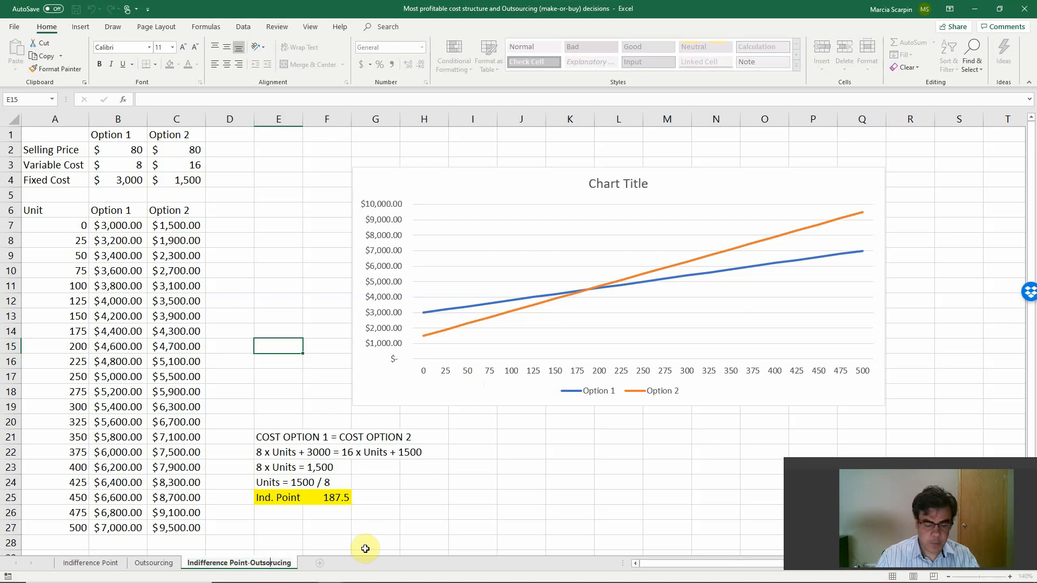
{"action": "key", "text": "Return"}
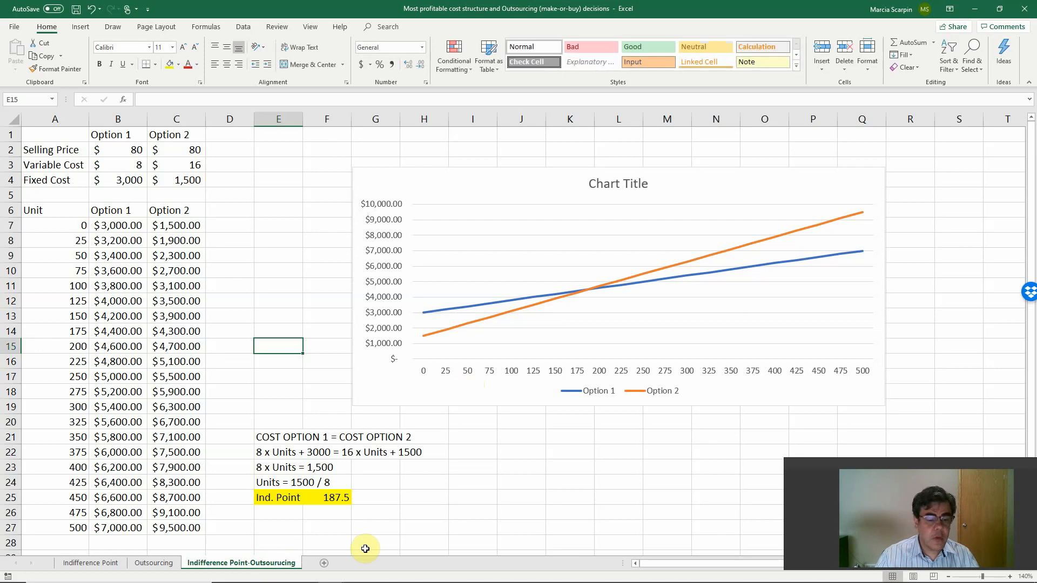
{"action": "double_click", "coordinate": [282, 562]}
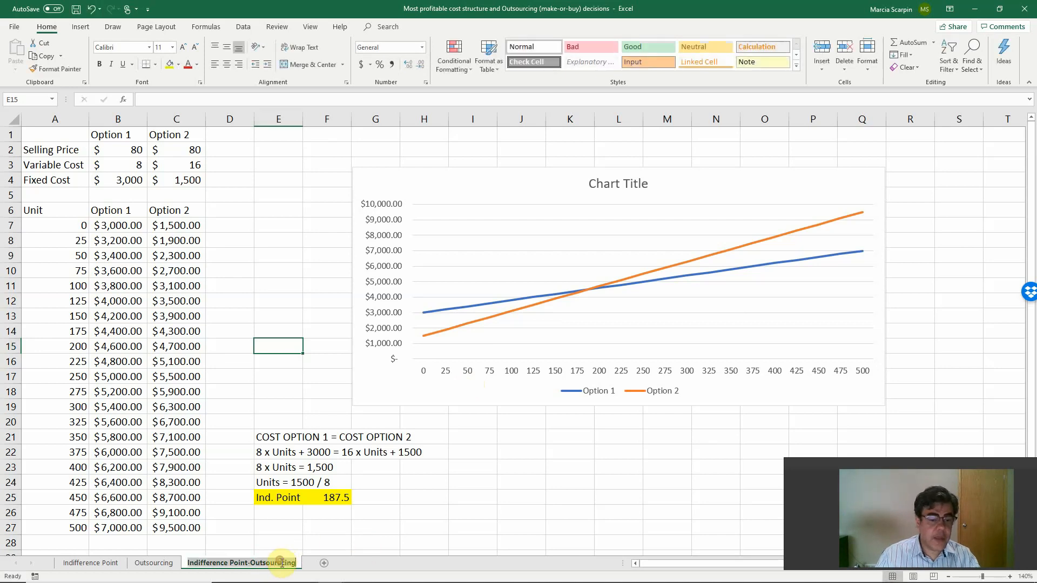
{"action": "left_click", "coordinate": [283, 563]}
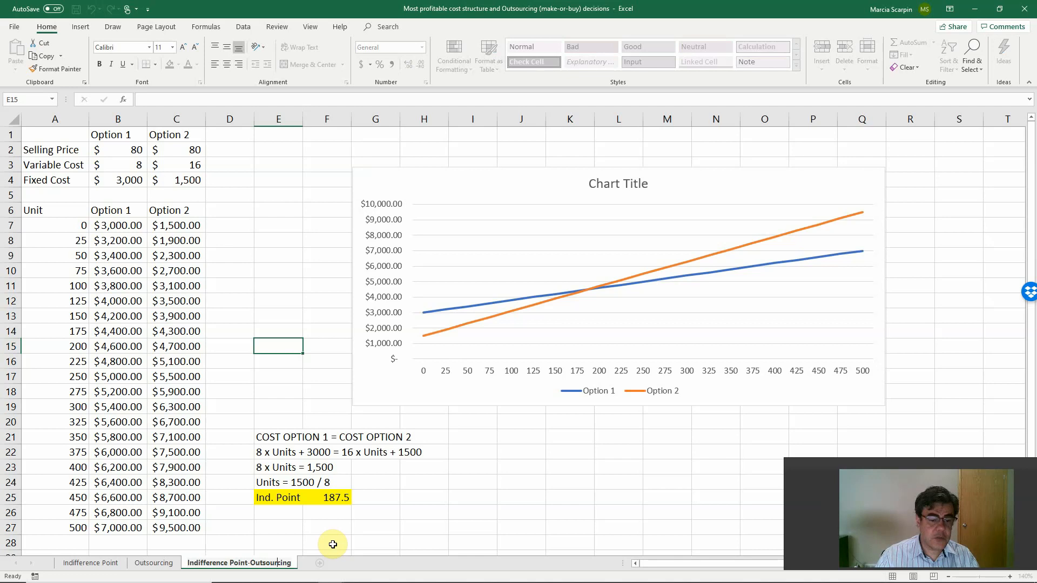
{"action": "key", "text": "Return"}
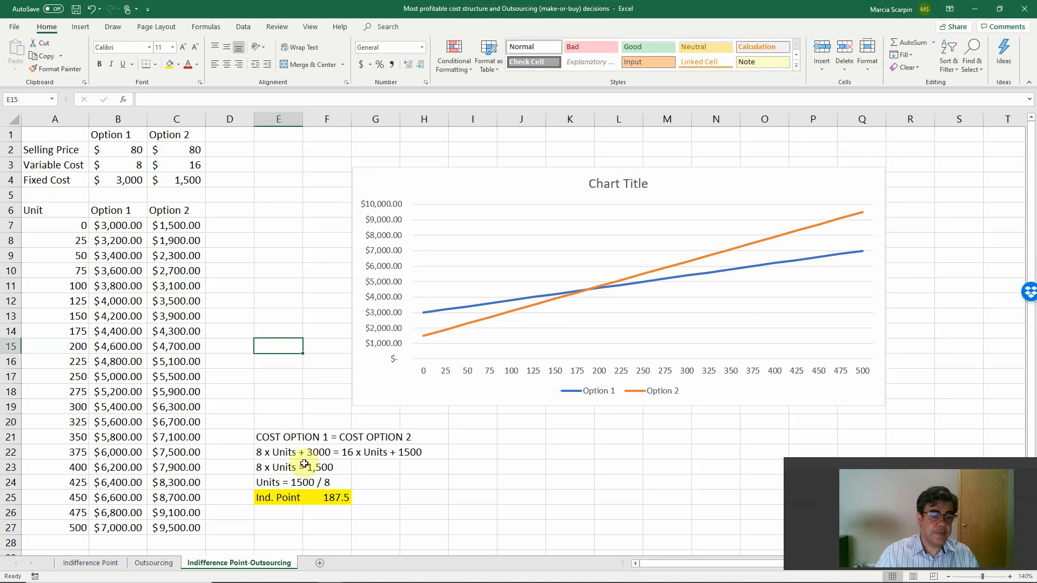
Delete the Selling Price cells A2:C2 and shift the cells below up.
{"action": "left_click", "coordinate": [118, 149]}
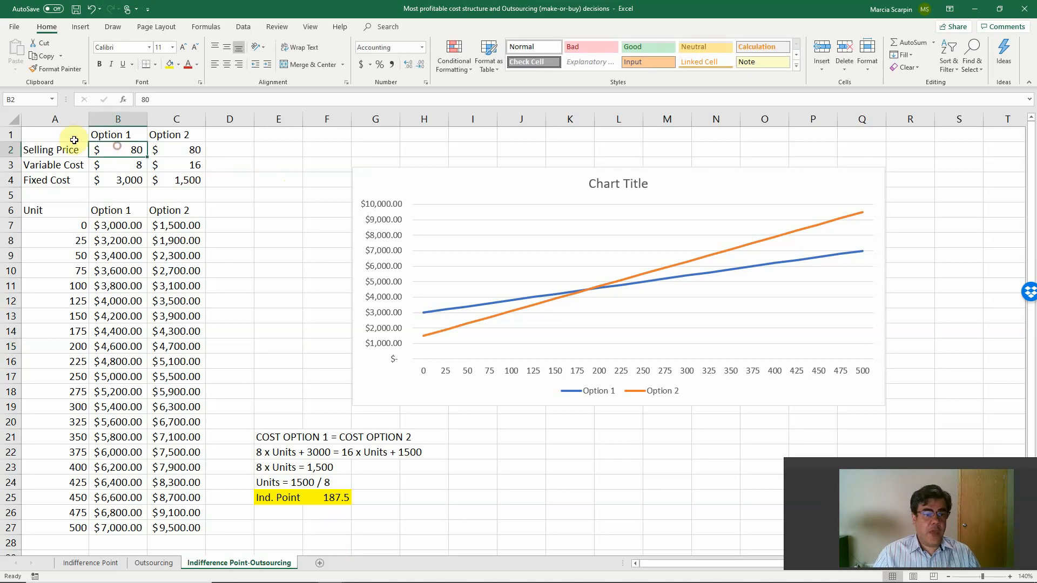
{"action": "left_click_drag", "start_coordinate": [43, 150], "coordinate": [166, 150]}
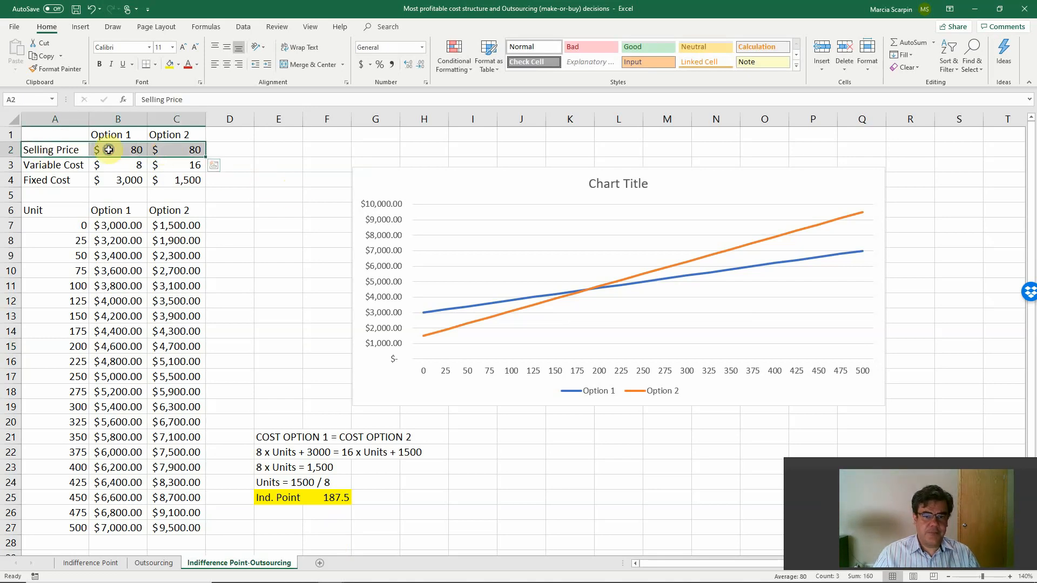
{"action": "right_click", "coordinate": [108, 149]}
{"action": "left_click", "coordinate": [147, 258]}
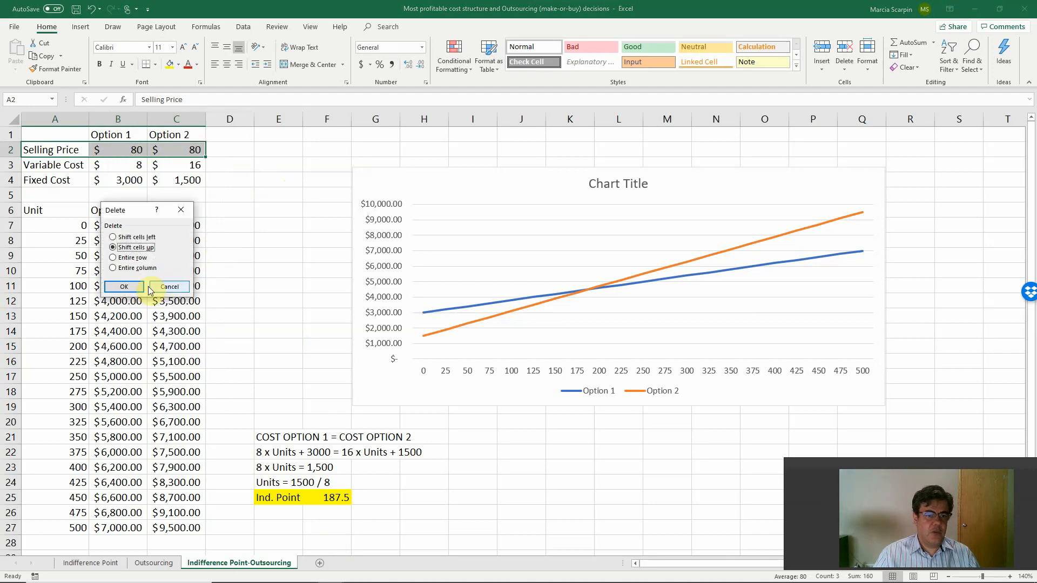
{"action": "left_click", "coordinate": [128, 287]}
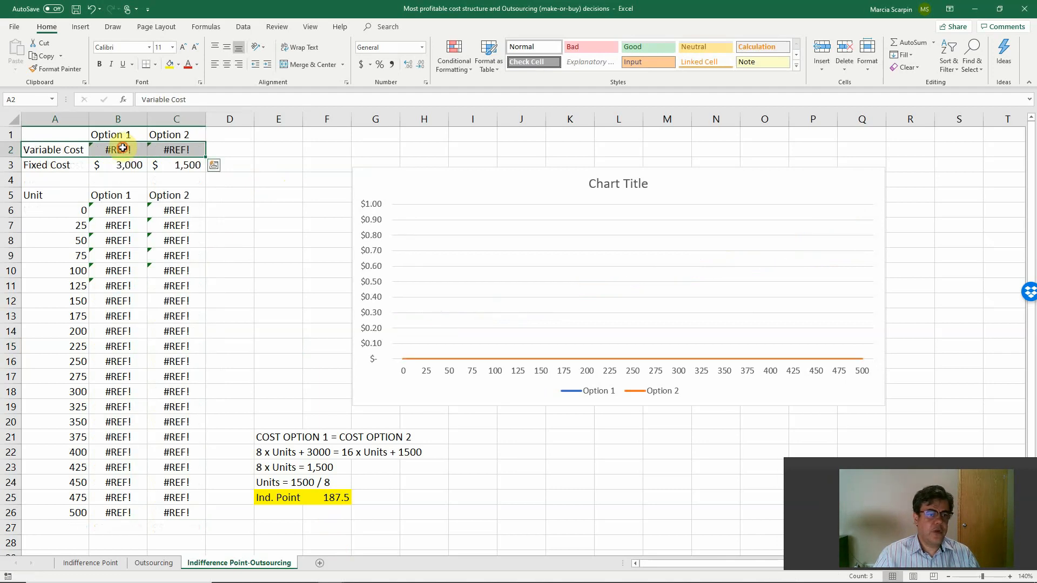
{"action": "left_click", "coordinate": [123, 148]}
{"action": "type", "text": "+"}
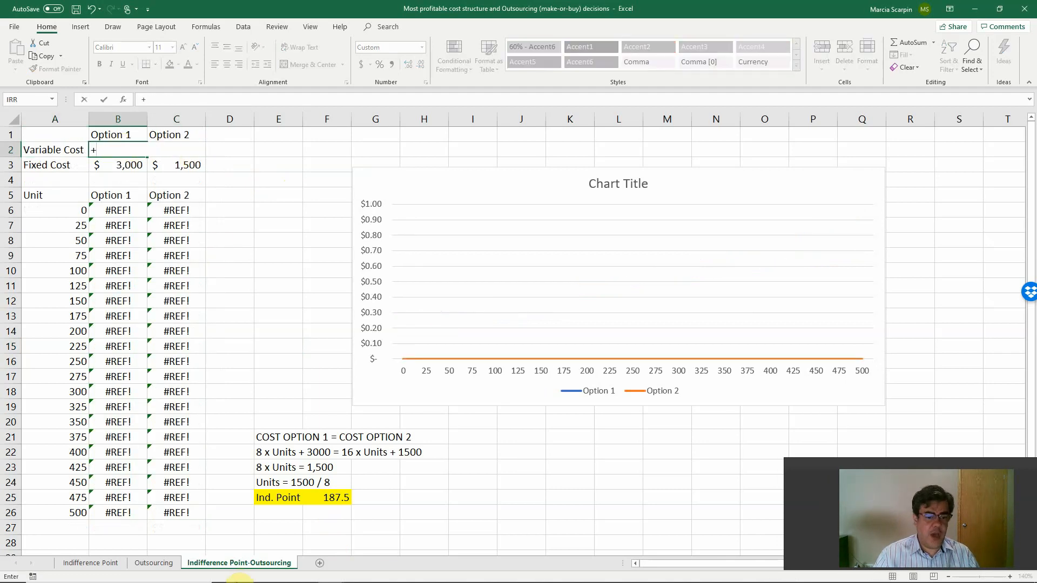
{"action": "key", "text": "Escape"}
Replace the option headings in B1 and C1 with Make and Outsource.
{"action": "key", "text": "Up"}
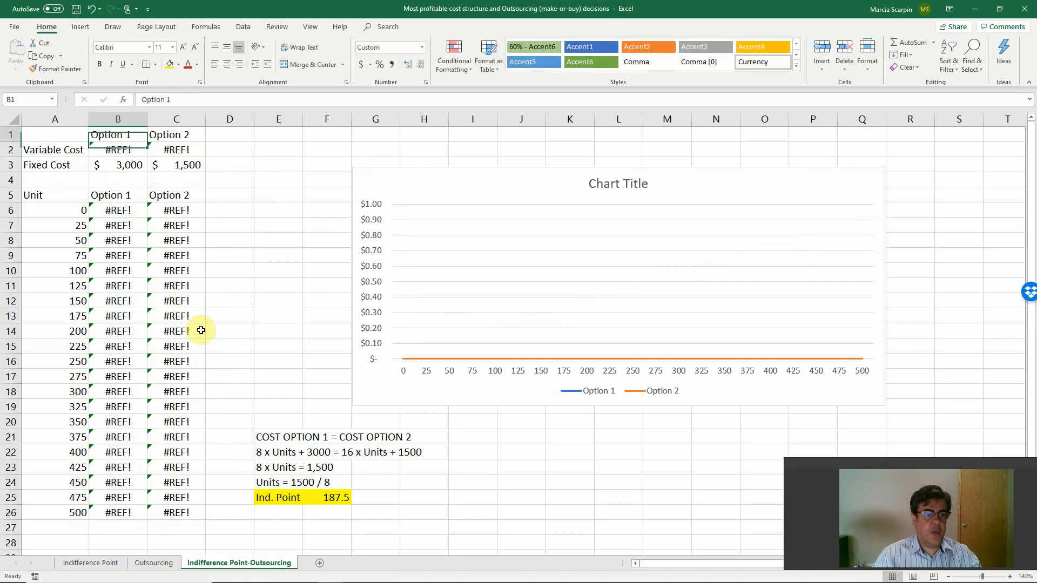
{"action": "type", "text": "Maskke"}
{"action": "key", "text": "Tab"}
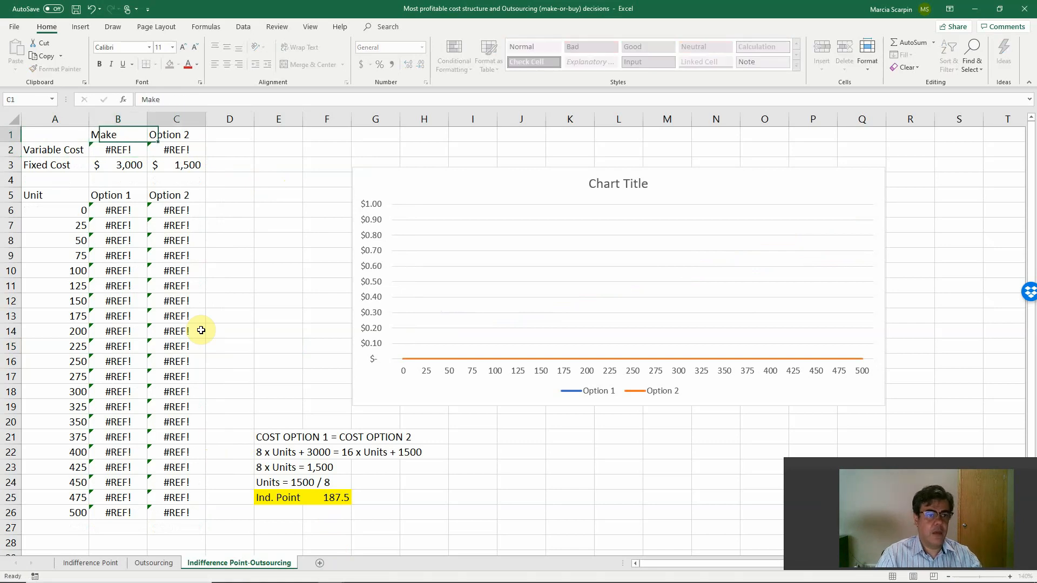
{"action": "type", "text": "Out"}
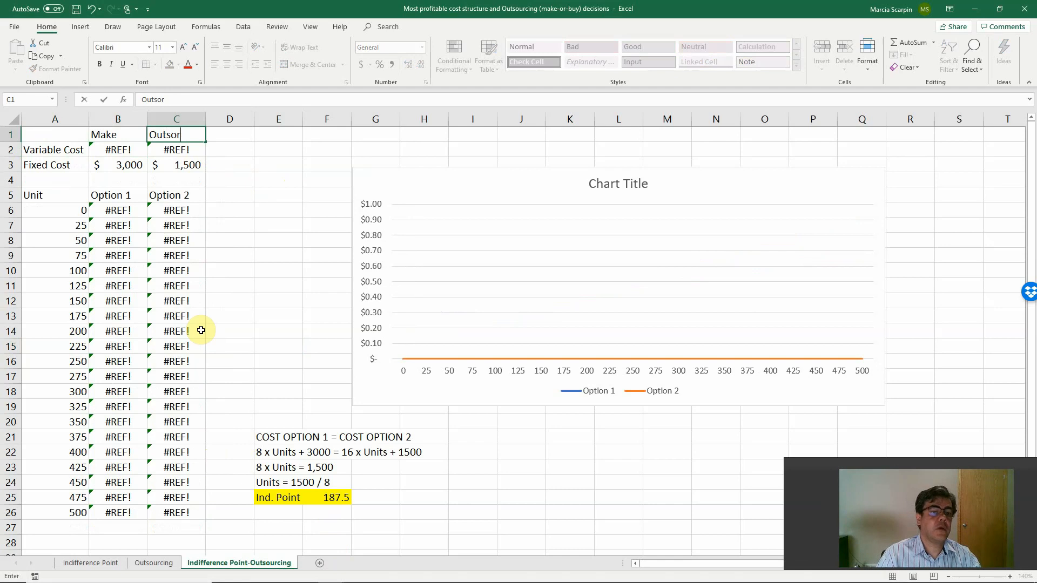
{"action": "type", "text": "source"}
{"action": "key", "text": "Return"}
Link the unit table headings to the top headings, using +B1 in B5 and +C1 in C5.
{"action": "key", "text": "Down"}
{"action": "key", "text": "Down"}
{"action": "key", "text": "Down"}
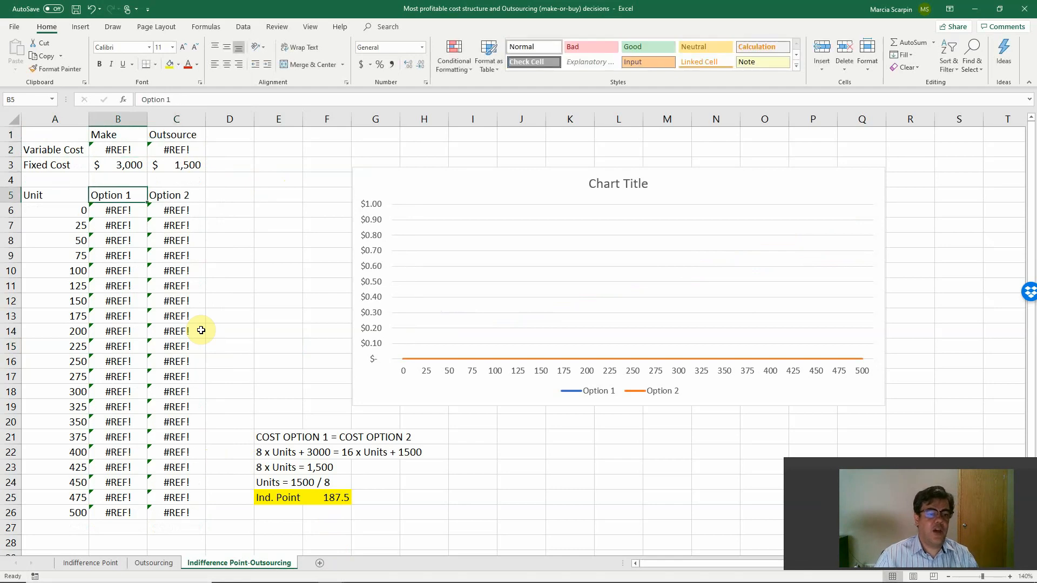
{"action": "type", "text": "+"}
{"action": "left_click", "coordinate": [118, 135]}
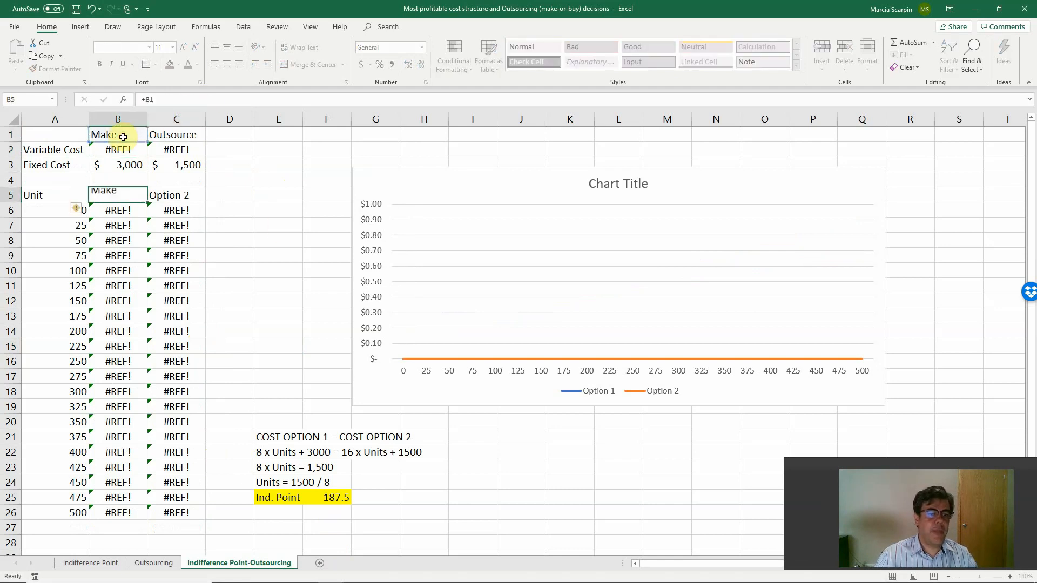
{"action": "key", "text": "Return"}
{"action": "left_click", "coordinate": [182, 196]}
{"action": "type", "text": "+"}
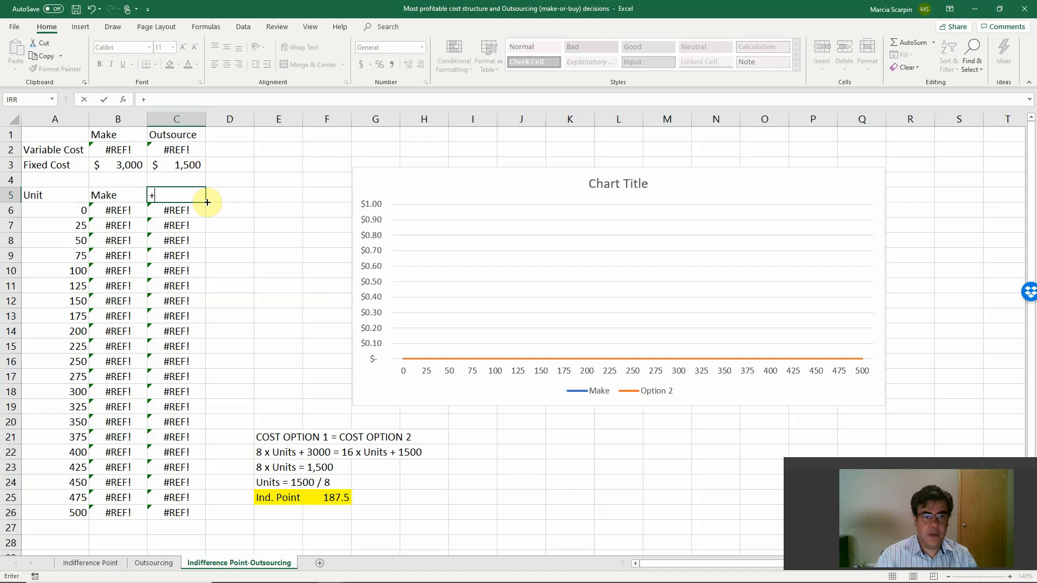
{"action": "left_click", "coordinate": [177, 134]}
{"action": "key", "text": "Return"}
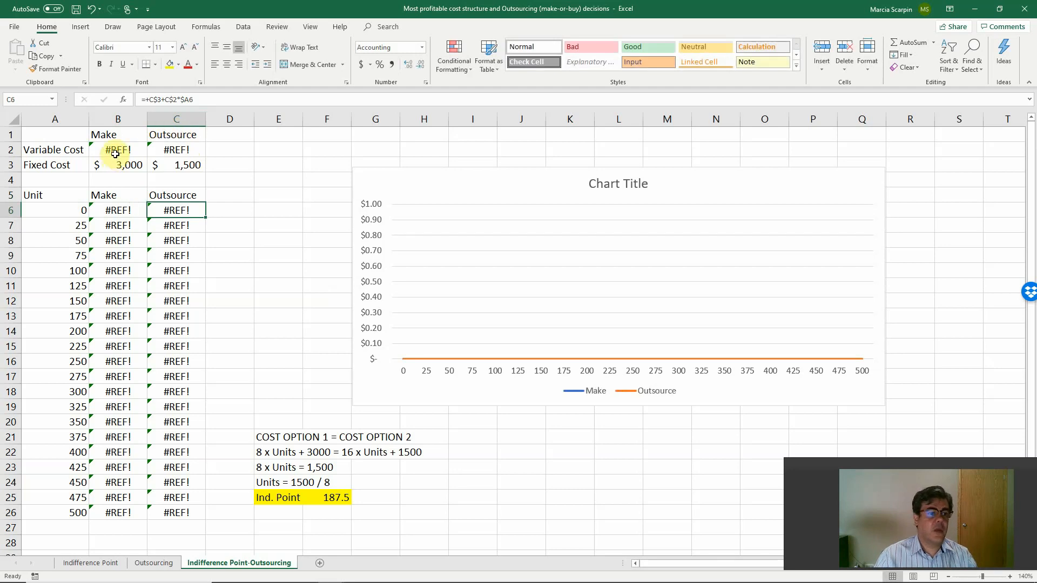
Link the Make variable cost in B2 to the sheet reference +Outsourcing!F9 and show it with two decimals.
{"action": "left_click", "coordinate": [115, 154]}
{"action": "type", "text": "+"}
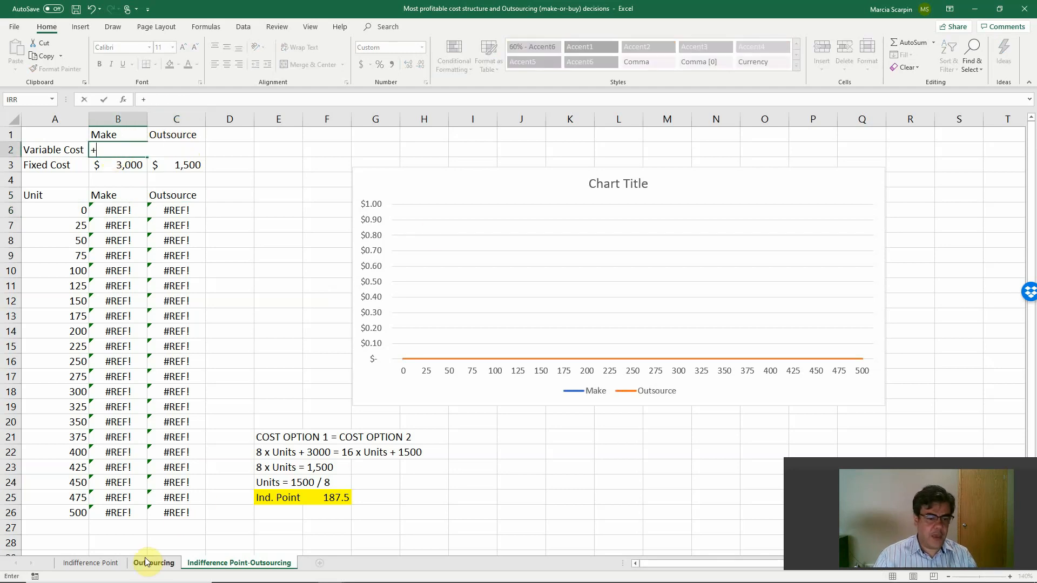
{"action": "left_click", "coordinate": [146, 562]}
{"action": "left_click", "coordinate": [648, 255]}
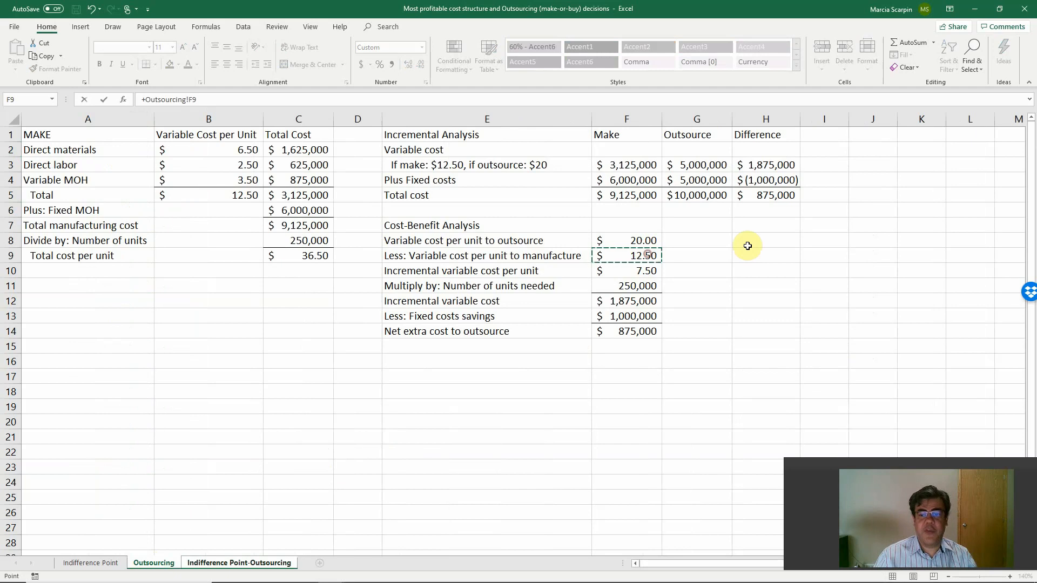
{"action": "key", "text": "Tab"}
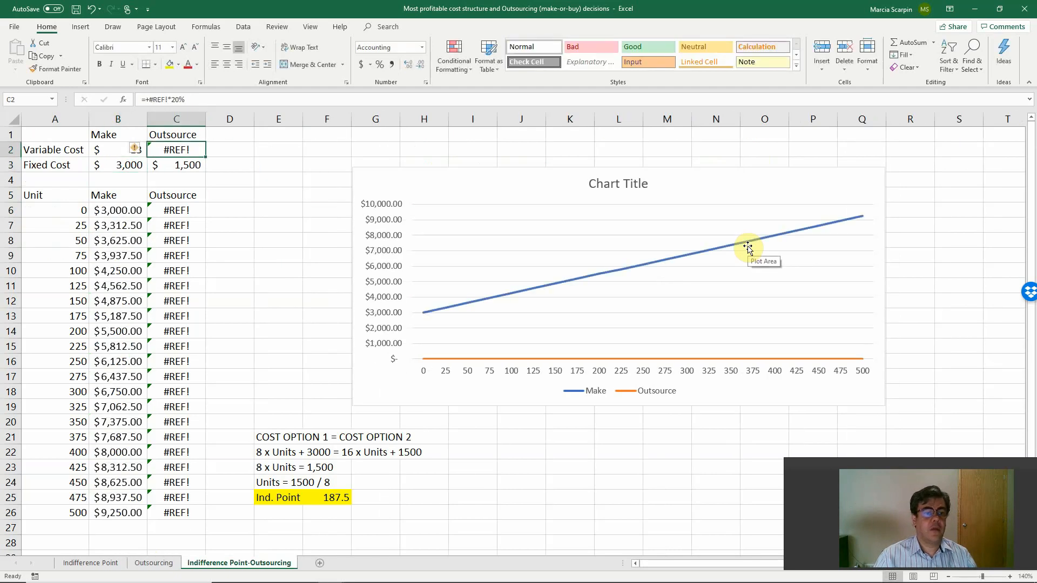
{"action": "left_click", "coordinate": [125, 154]}
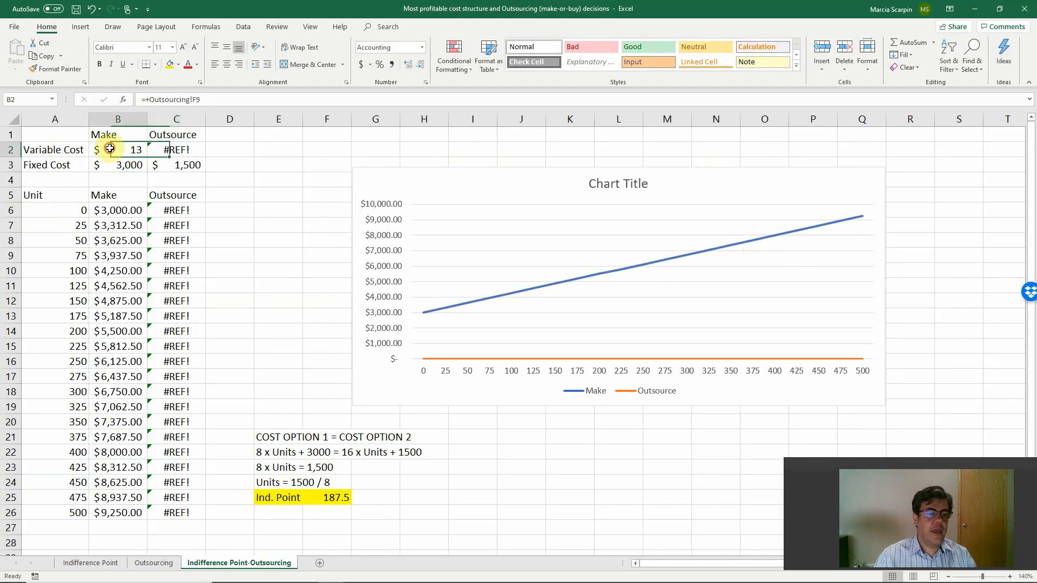
{"action": "left_click", "coordinate": [408, 64]}
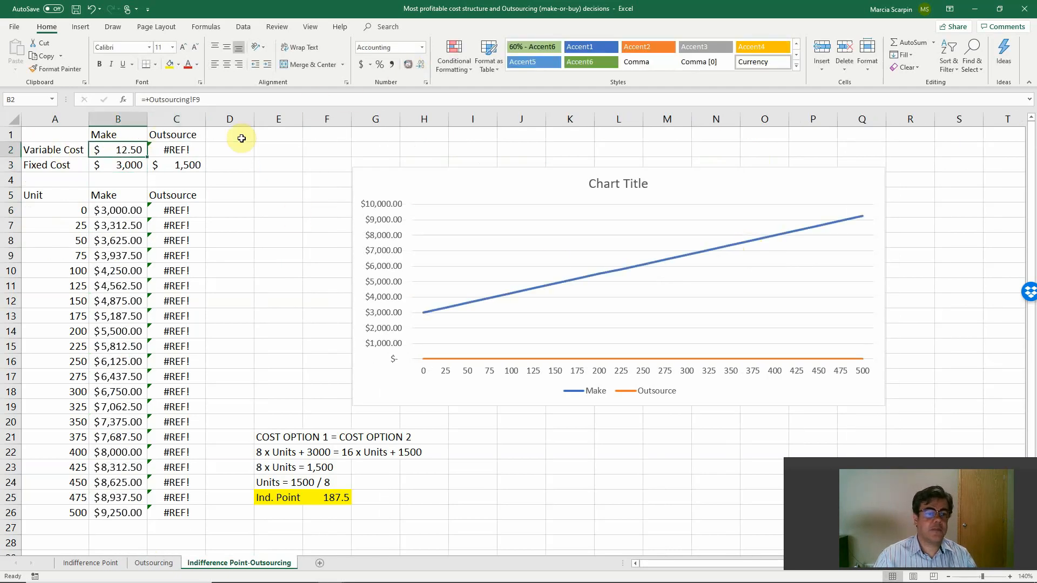
Link the Outsource variable cost in C2 with +Outsourcing!F8 and apply B2's number format to it.
{"action": "left_click", "coordinate": [176, 150]}
{"action": "type", "text": "+"}
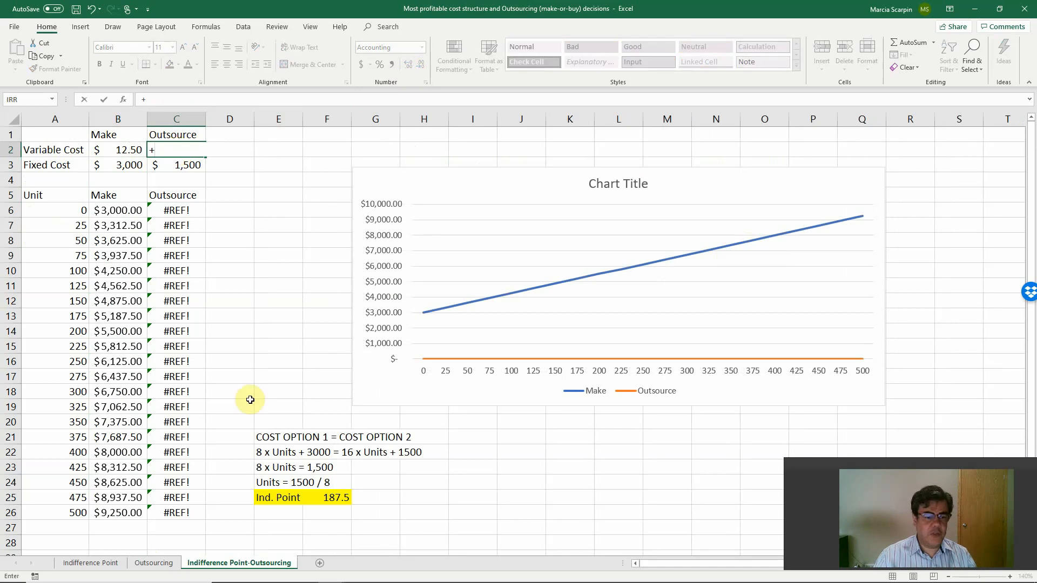
{"action": "left_click", "coordinate": [153, 563]}
{"action": "left_click", "coordinate": [641, 234]}
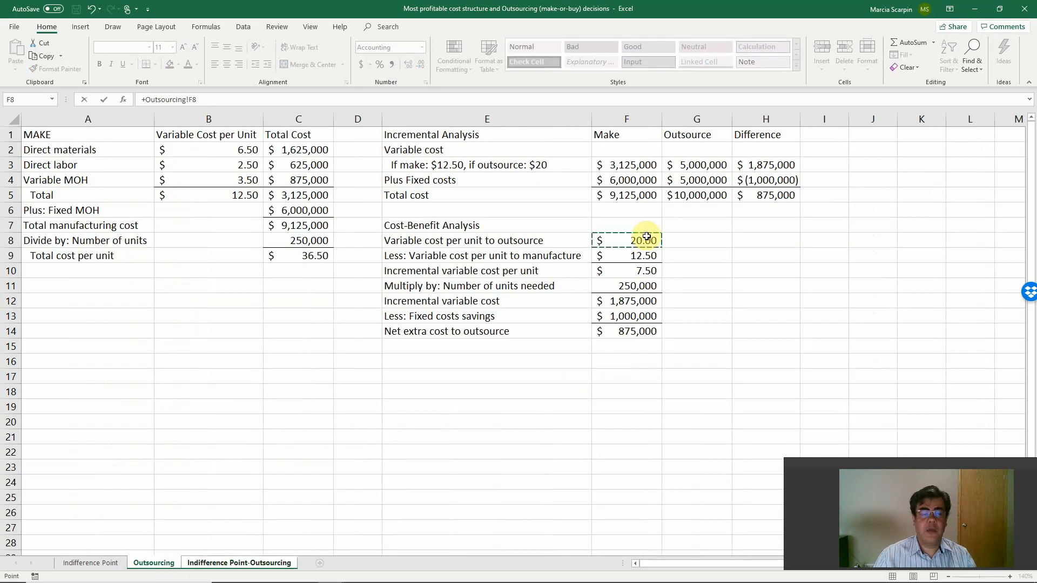
{"action": "key", "text": "Return"}
{"action": "left_click", "coordinate": [137, 154]}
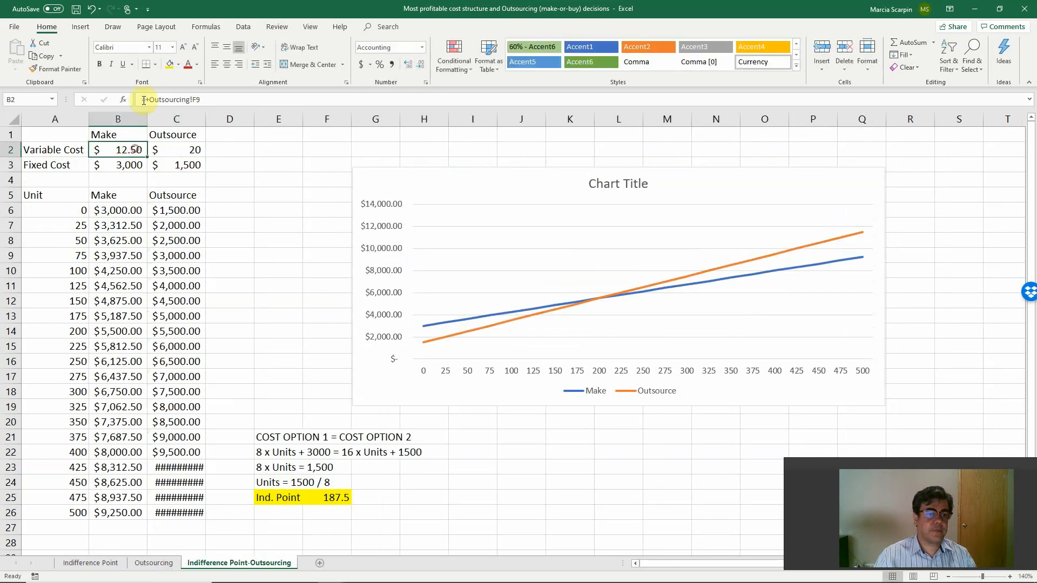
{"action": "left_click", "coordinate": [57, 69]}
{"action": "left_click", "coordinate": [185, 148]}
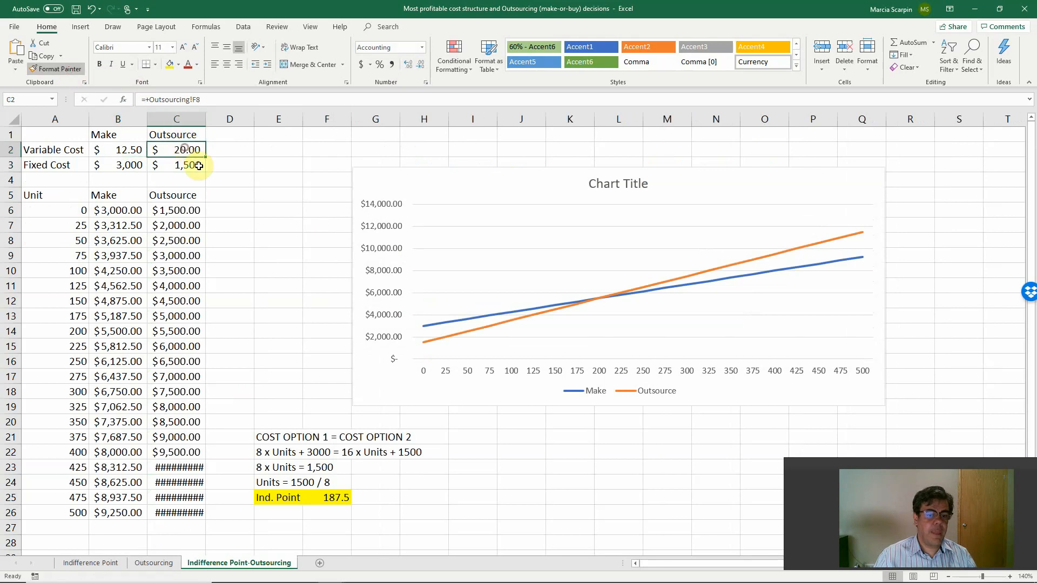
Clear the contents of the old indifference point calculation in E21:H26.
{"action": "left_click_drag", "start_coordinate": [271, 436], "coordinate": [427, 519]}
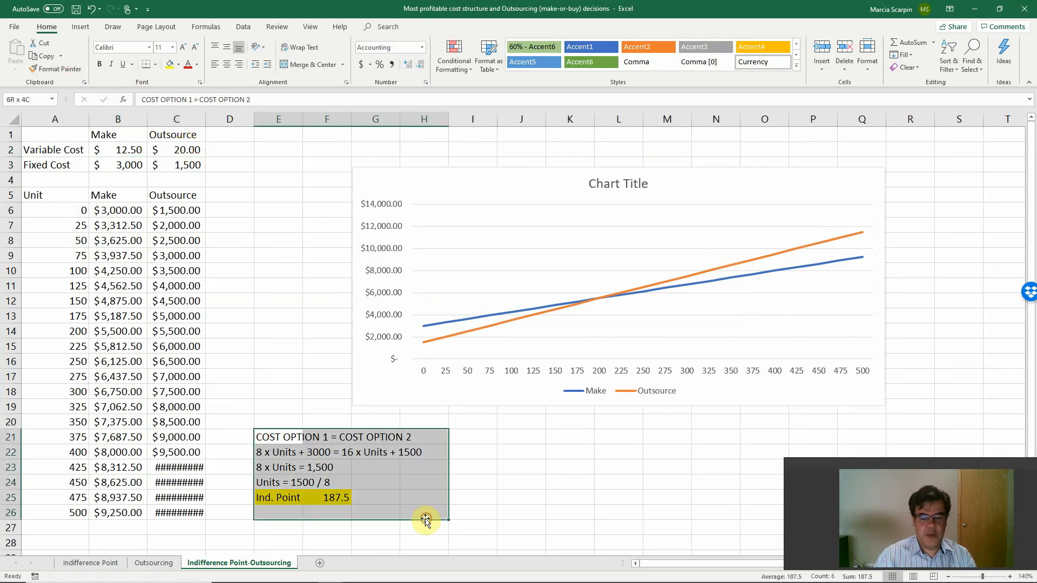
{"action": "key", "text": "Delete"}
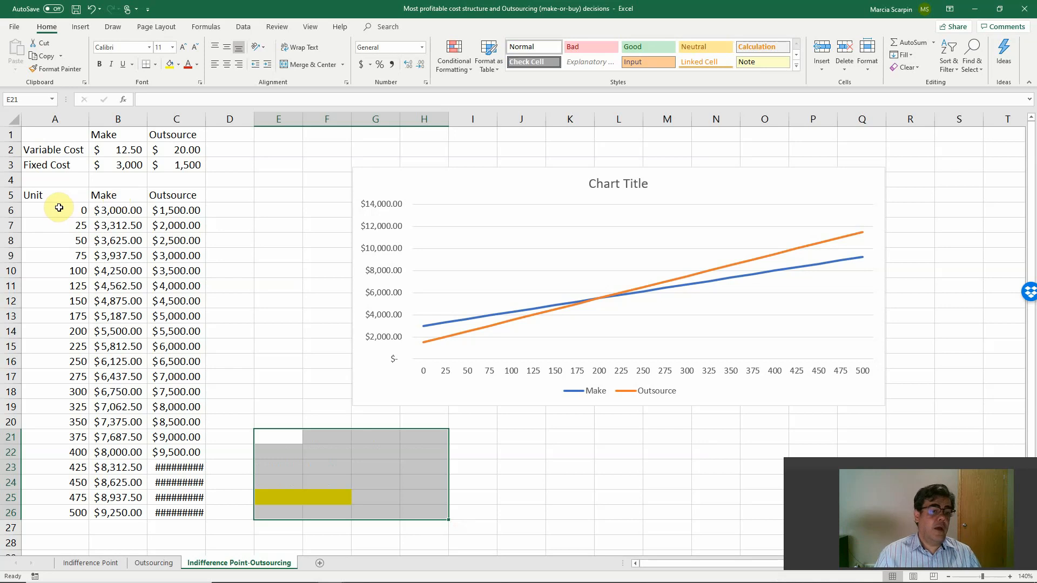
Change the unit increment in A7 to =+A6+25000 and copy the formula down through A26.
{"action": "left_click", "coordinate": [67, 225]}
{"action": "left_click", "coordinate": [175, 100]}
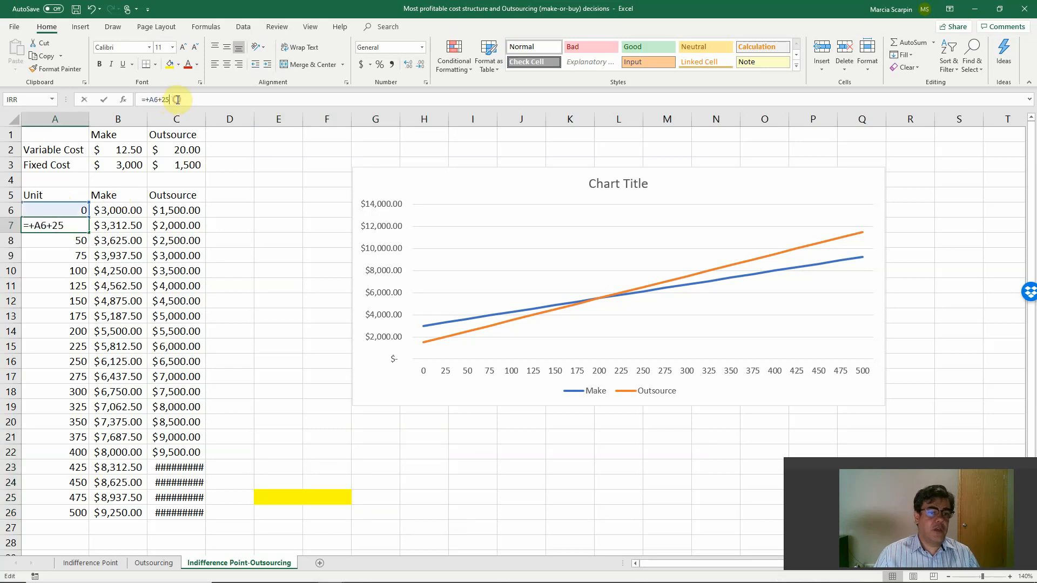
{"action": "type", "text": "000"}
{"action": "key", "text": "Return"}
{"action": "key", "text": "Up"}
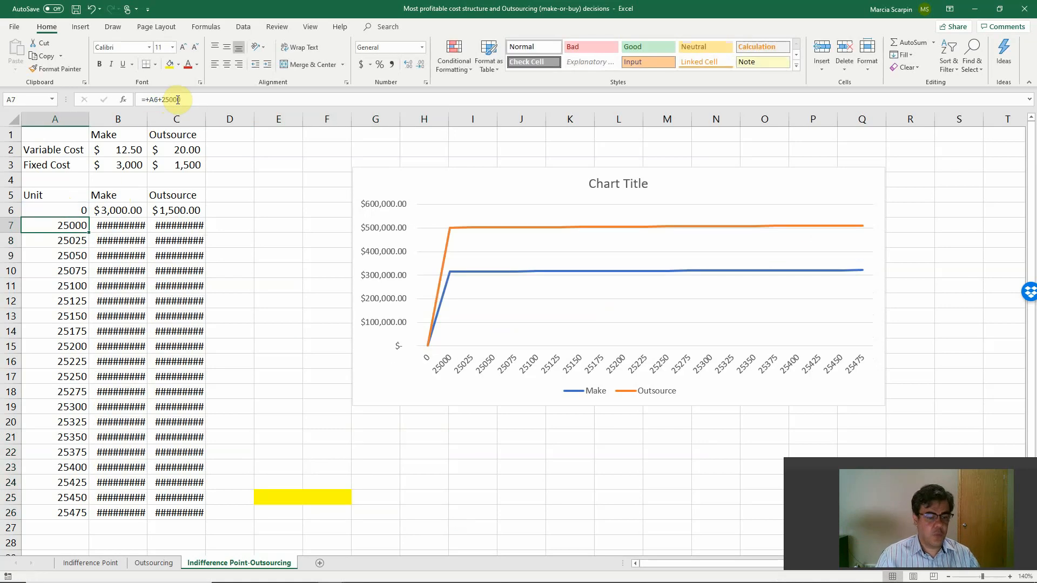
{"action": "key", "text": "ctrl+c"}
{"action": "key", "text": "shift+Down"}
{"action": "key", "text": "shift+Down"}
{"action": "key", "text": "shift+Down"}
{"action": "key", "text": "shift+Down"}
{"action": "key", "text": "shift+Down"}
{"action": "key", "text": "shift+Down"}
{"action": "key", "text": "shift+Down"}
{"action": "key", "text": "shift+Down"}
{"action": "key", "text": "shift+Down"}
{"action": "key", "text": "shift+Down"}
{"action": "key", "text": "shift+Down"}
{"action": "key", "text": "shift+Down"}
{"action": "key", "text": "shift+Down"}
{"action": "key", "text": "shift+Down"}
{"action": "key", "text": "shift+Down"}
{"action": "key", "text": "shift+Down"}
{"action": "key", "text": "shift+Down"}
{"action": "key", "text": "shift+Down"}
{"action": "key", "text": "shift+Down"}
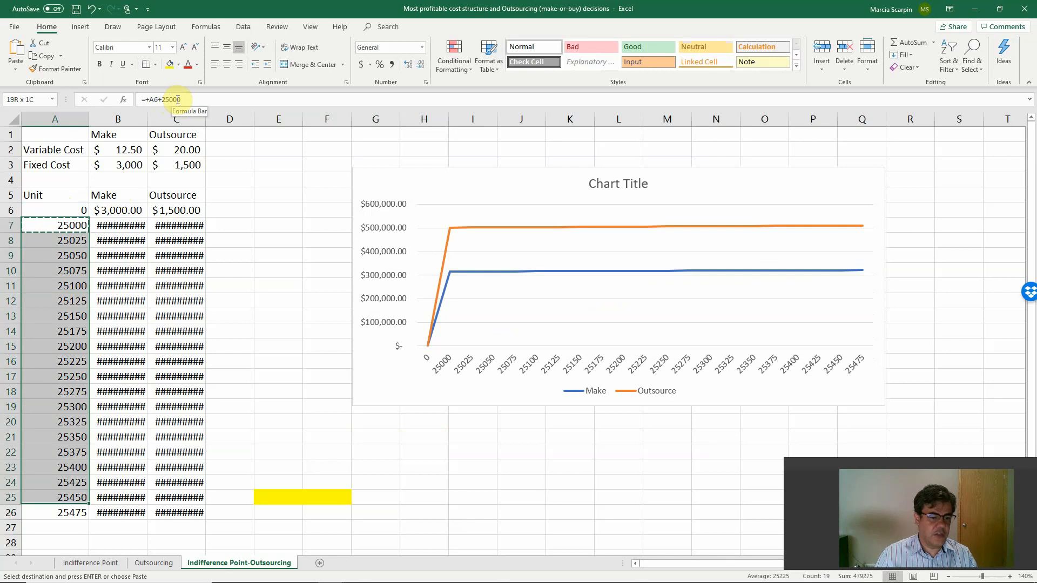
{"action": "key", "text": "Return"}
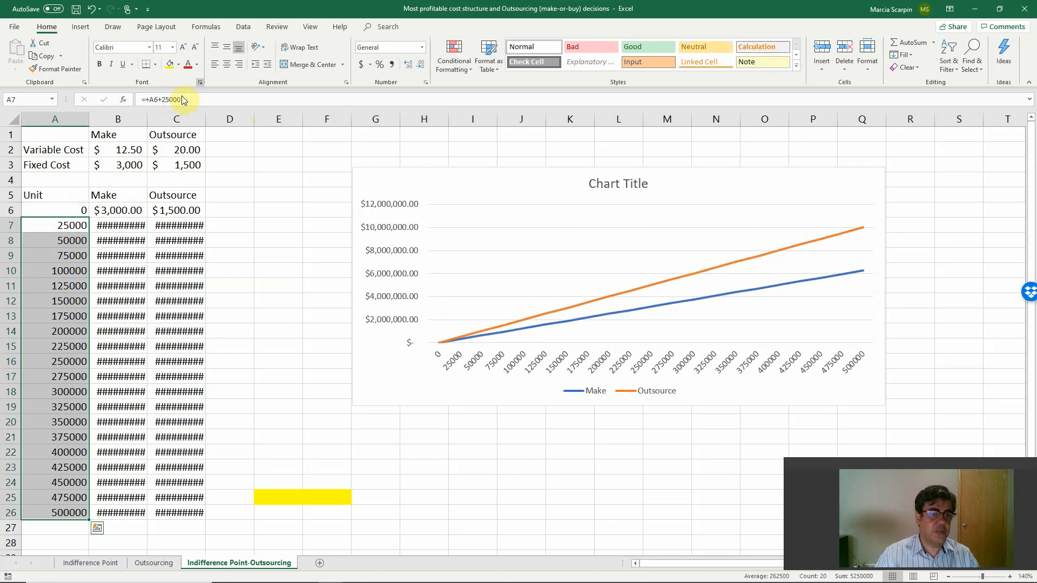
Autofit the widths of columns B and C to their cost values.
{"action": "double_click", "coordinate": [147, 123]}
{"action": "double_click", "coordinate": [224, 120]}
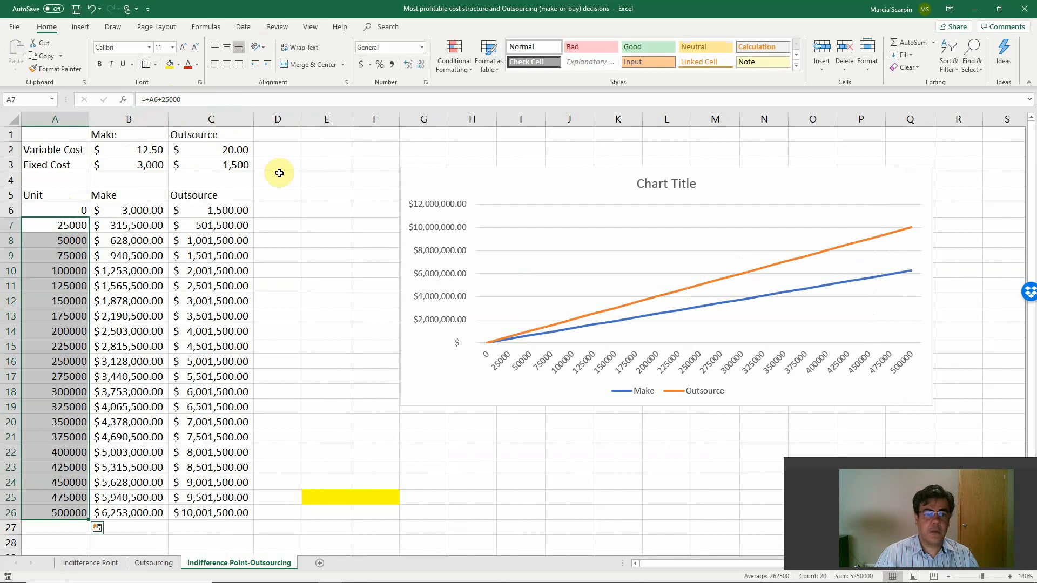
Link the Make fixed cost in B3 to the fixed MOH total with +Outsourcing!C6.
{"action": "left_click", "coordinate": [156, 165]}
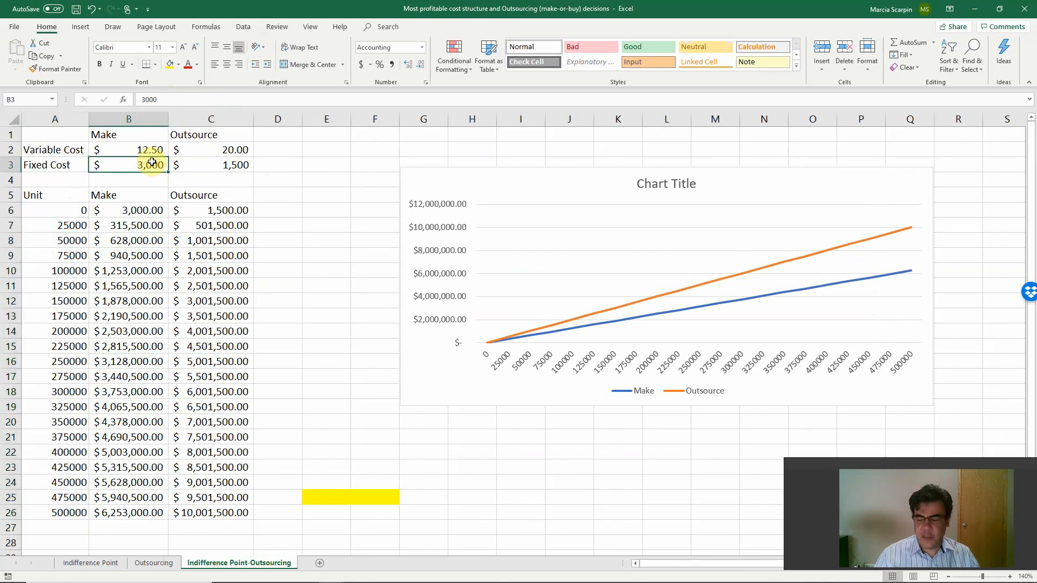
{"action": "type", "text": "+"}
{"action": "left_click", "coordinate": [153, 563]}
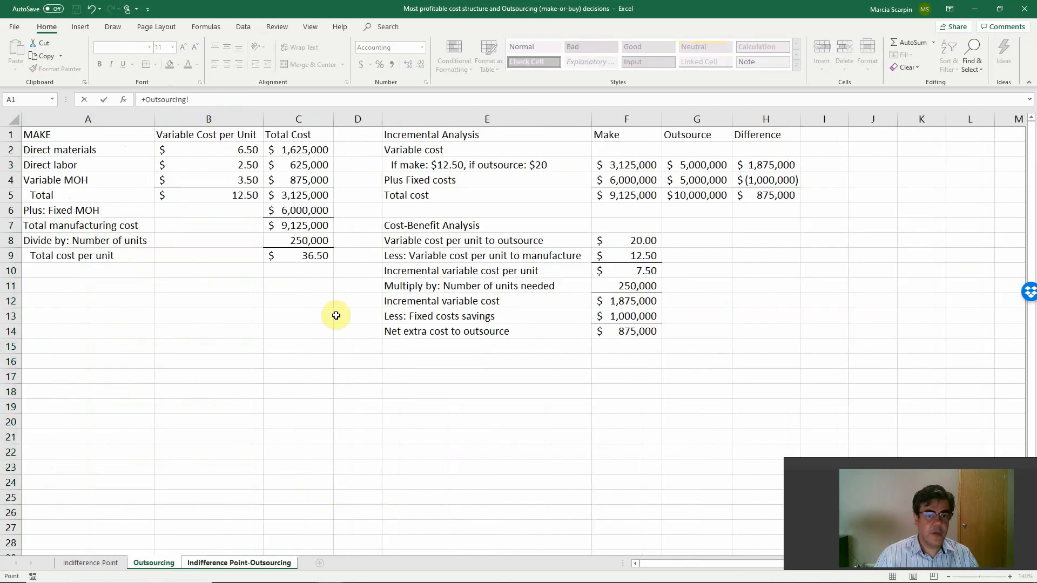
{"action": "left_click", "coordinate": [300, 210]}
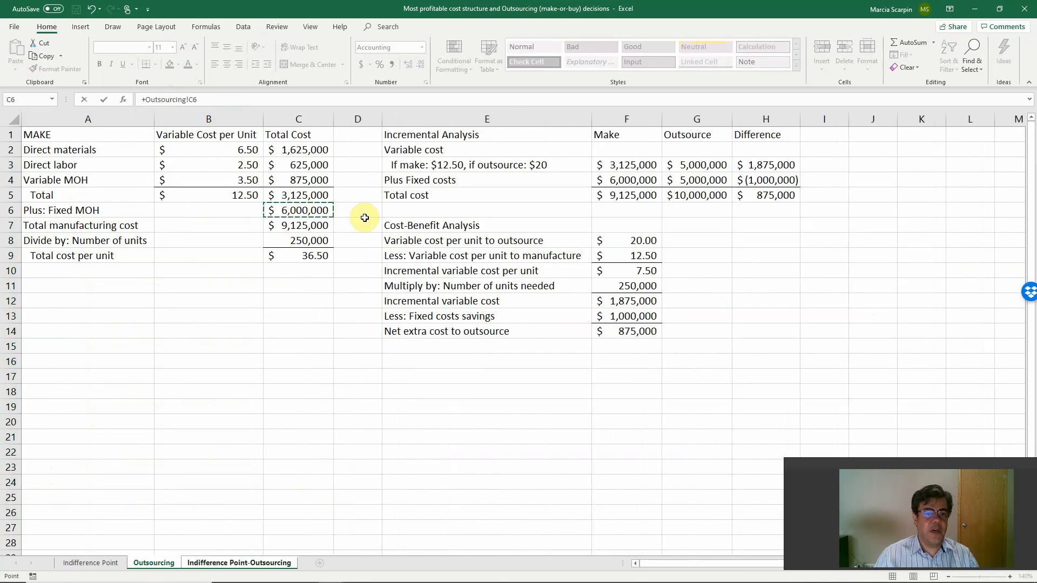
{"action": "key", "text": "Tab"}
Link the Outsource fixed cost in C3 to cell G4 of the Outsourcing sheet and autofit the width of column B.
{"action": "type", "text": "+"}
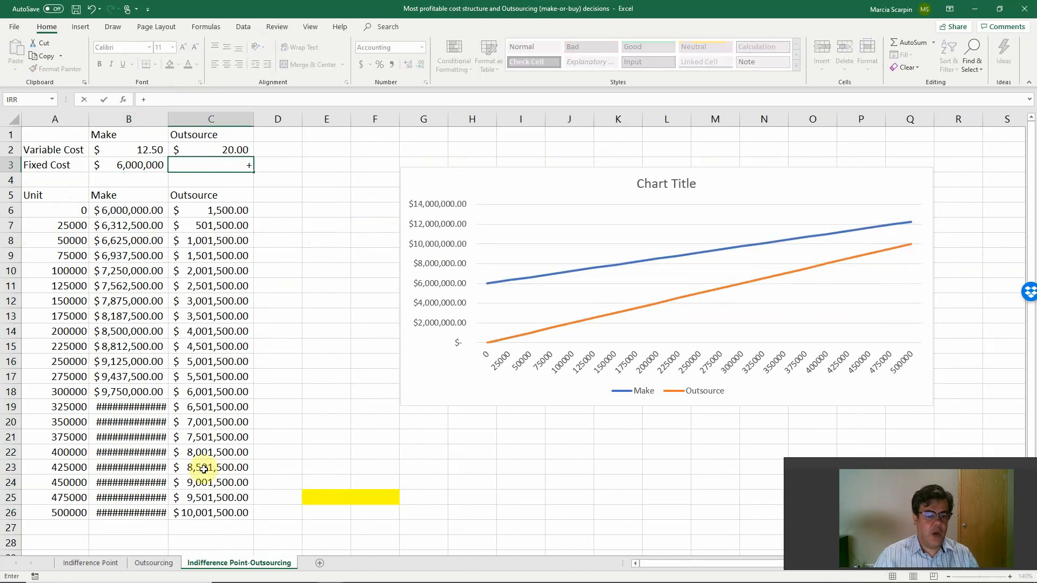
{"action": "left_click", "coordinate": [153, 563]}
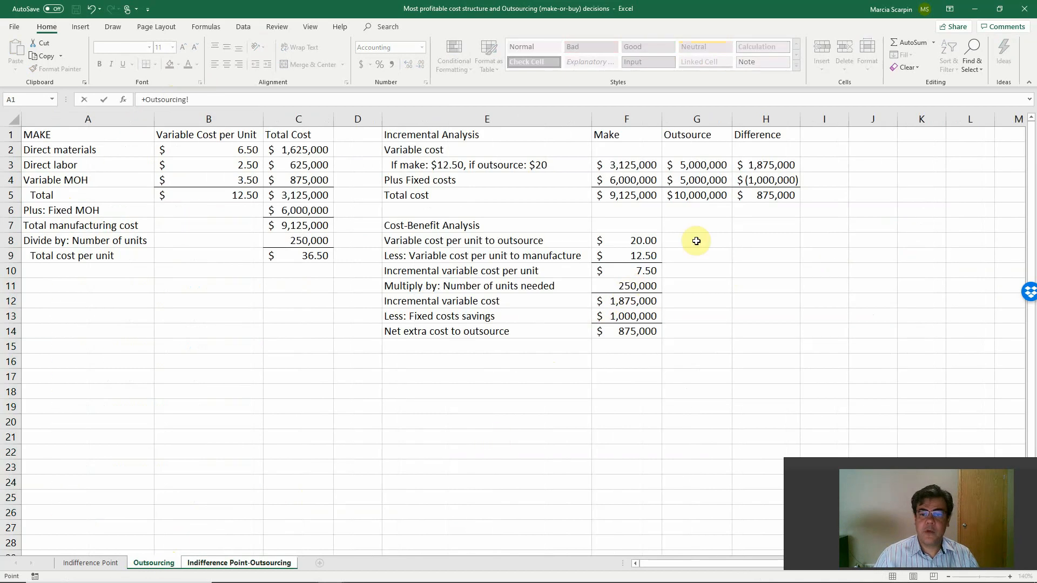
{"action": "left_click", "coordinate": [704, 180]}
{"action": "key", "text": "Return"}
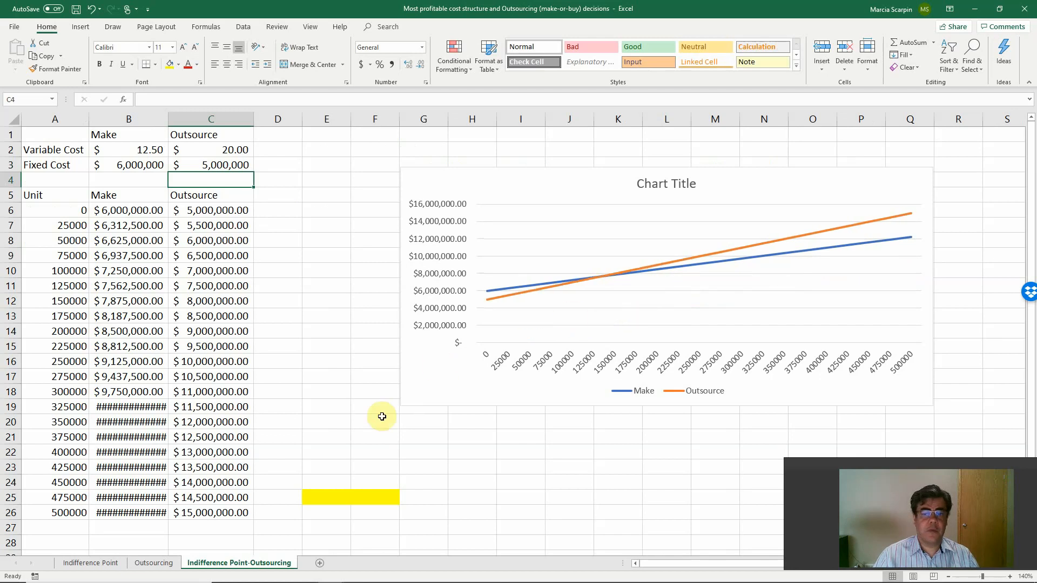
{"action": "double_click", "coordinate": [167, 120]}
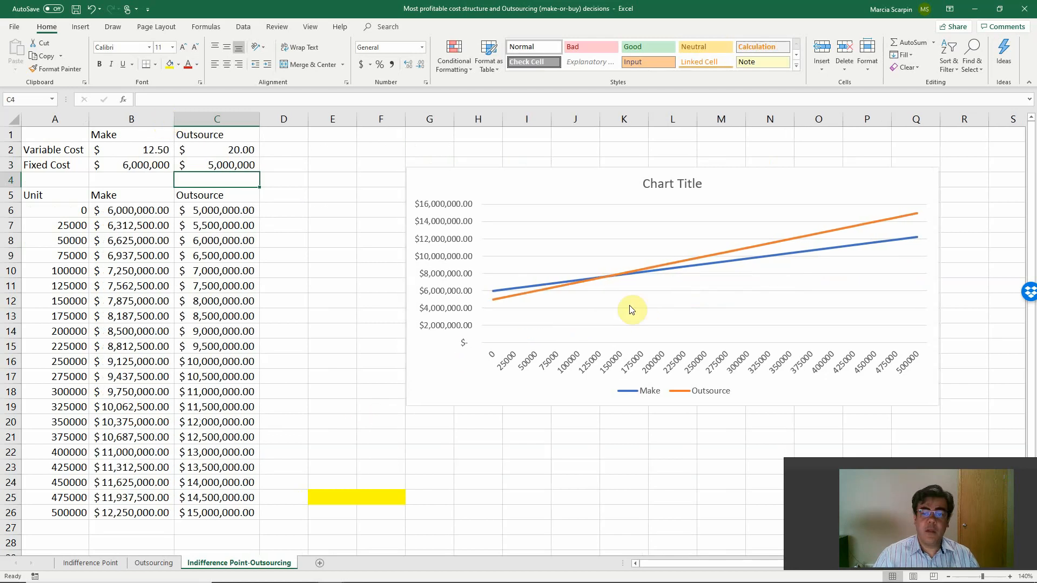
Replace the placeholder title of the Make and Outsource chart with "Indifference Point".
{"action": "mouse_move", "coordinate": [603, 278]}
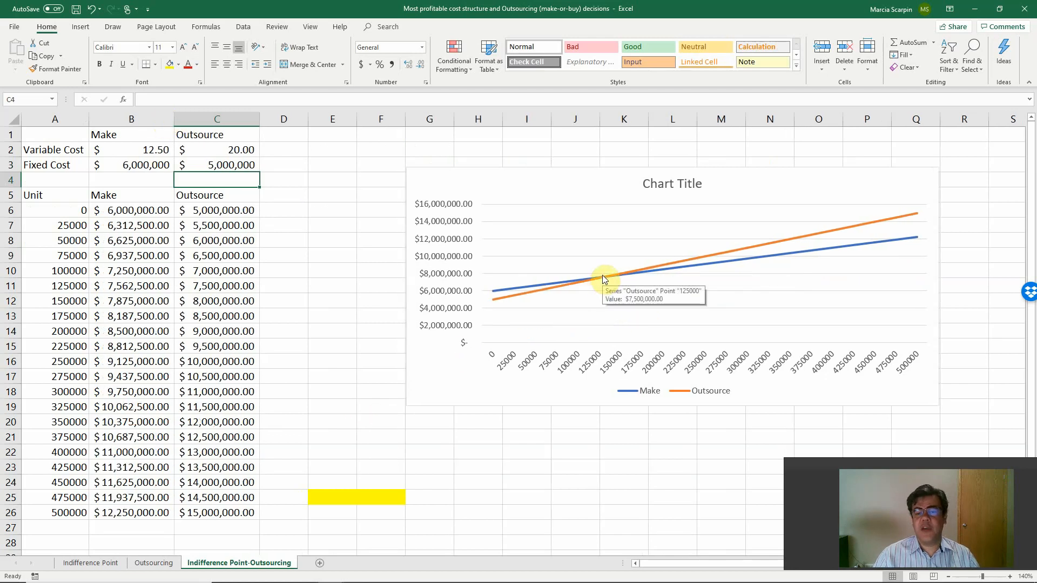
{"action": "left_click", "coordinate": [655, 186]}
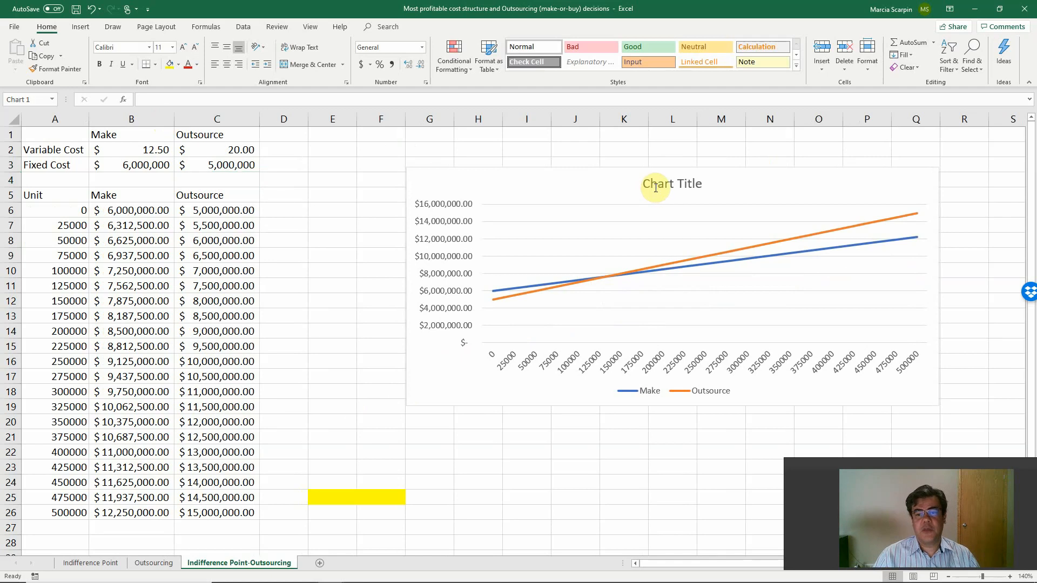
{"action": "double_click", "coordinate": [669, 184]}
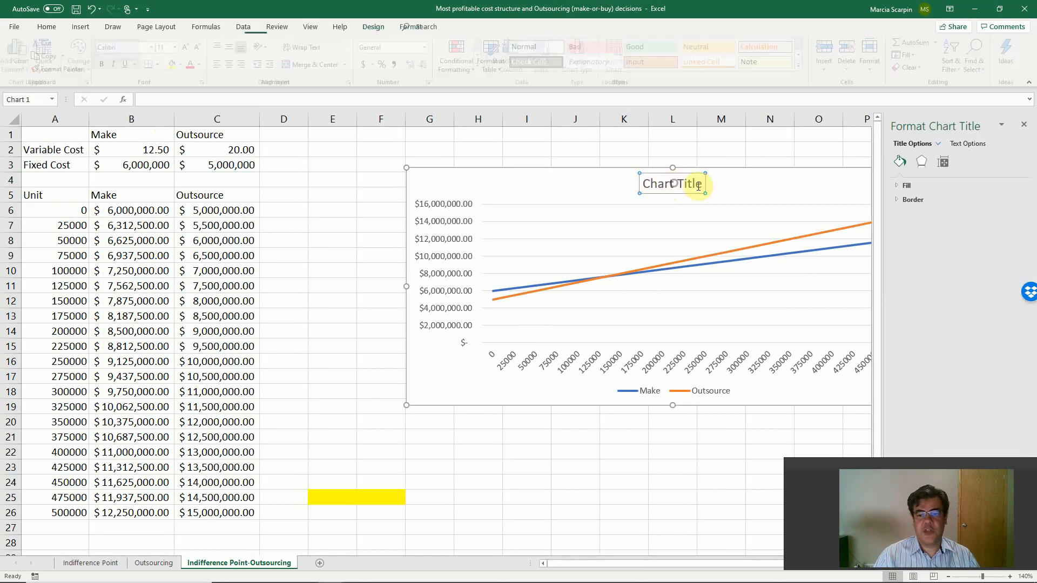
{"action": "key", "text": "BackSpace"}
{"action": "key", "text": "BackSpace"}
{"action": "key", "text": "BackSpace"}
{"action": "key", "text": "BackSpace"}
{"action": "key", "text": "BackSpace"}
{"action": "key", "text": "BackSpace"}
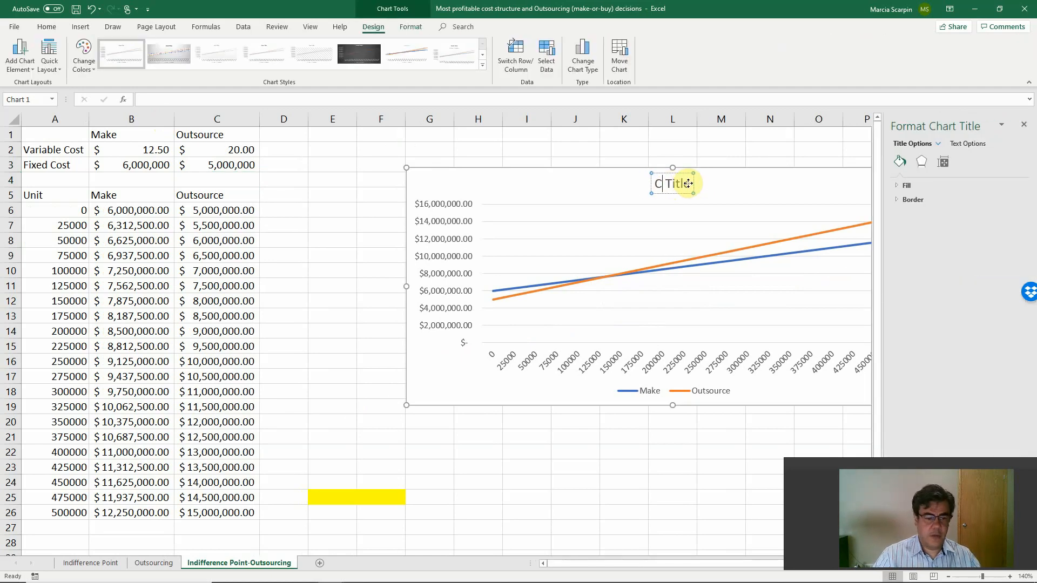
{"action": "type", "text": "Indifference Po"}
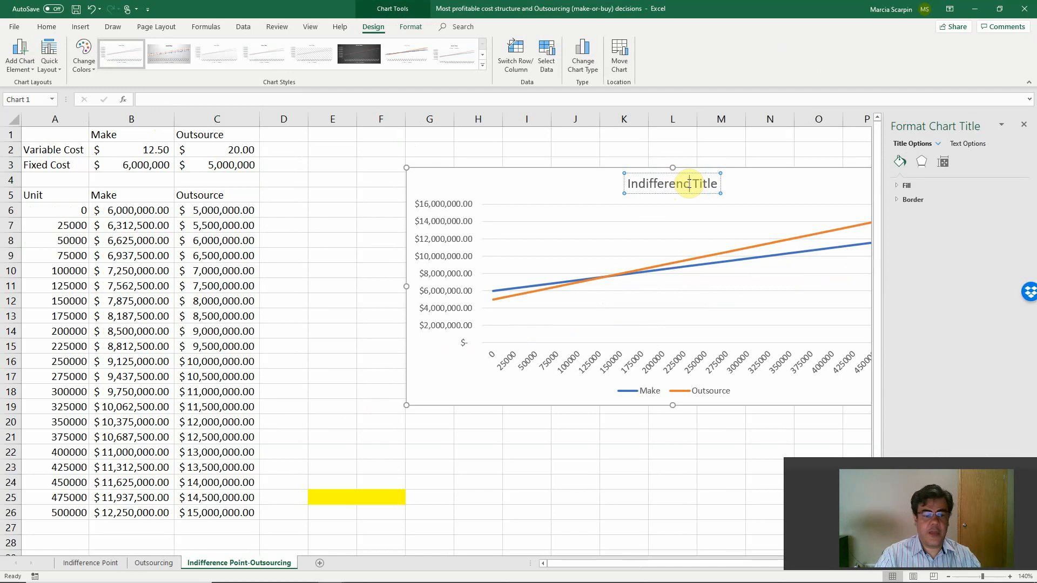
{"action": "type", "text": "int"}
{"action": "key", "text": "Delete"}
{"action": "key", "text": "Delete"}
{"action": "key", "text": "Delete"}
{"action": "key", "text": "Delete"}
{"action": "key", "text": "Delete"}
{"action": "key", "text": "Delete"}
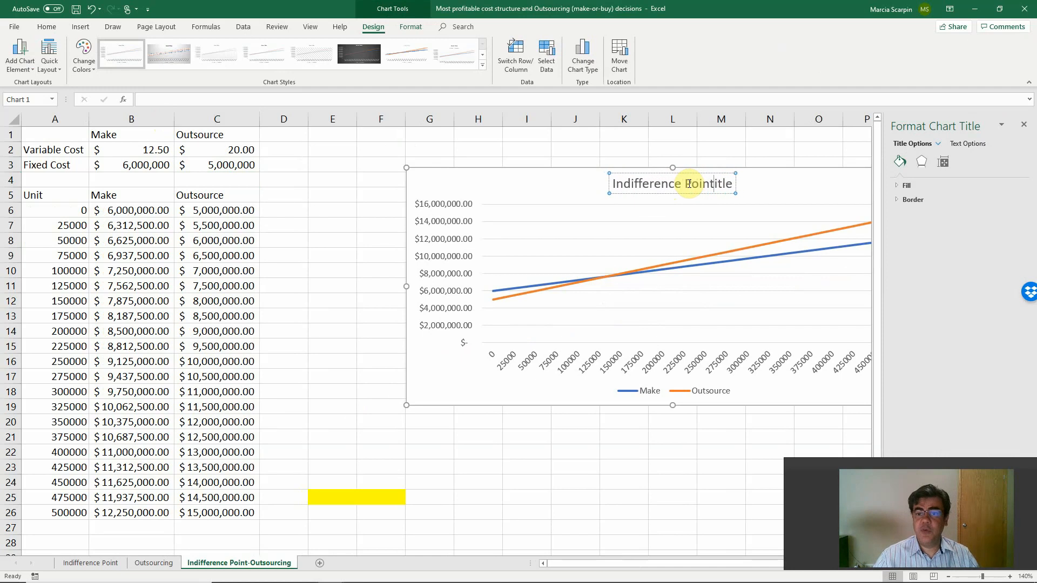
{"action": "left_click", "coordinate": [330, 268]}
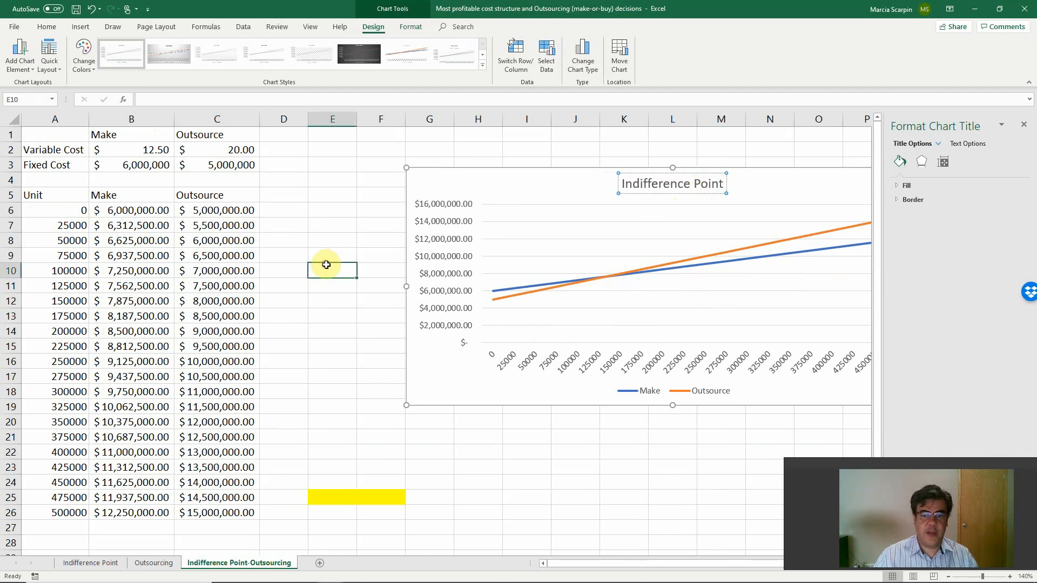
Change the unit increment in A7 to =+A6+20000, copy the formula down through A26, and close the formatting pane.
{"action": "left_click", "coordinate": [57, 222]}
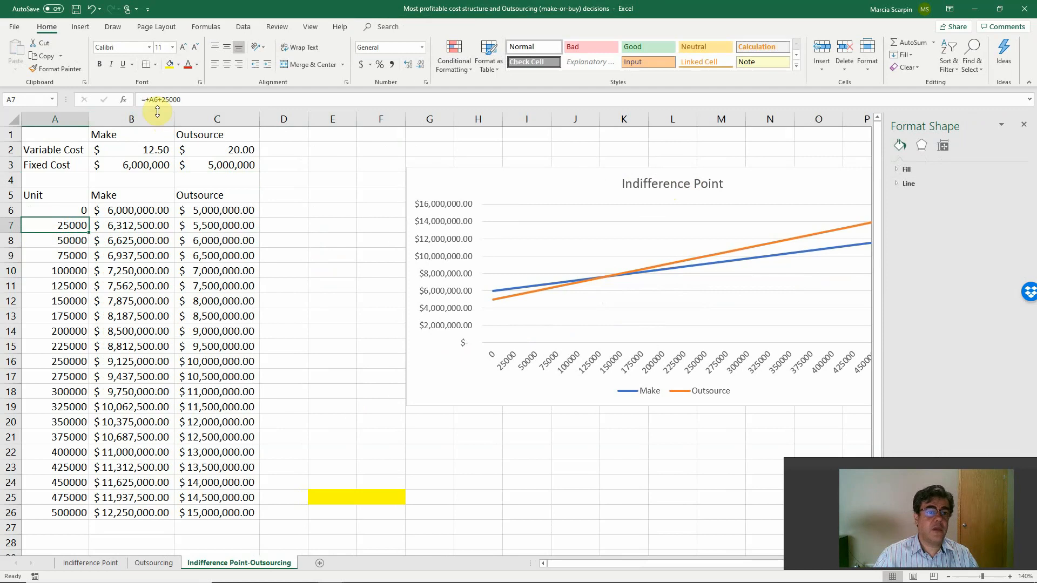
{"action": "left_click", "coordinate": [168, 99]}
{"action": "key", "text": "BackSpace"}
{"action": "type", "text": "0"}
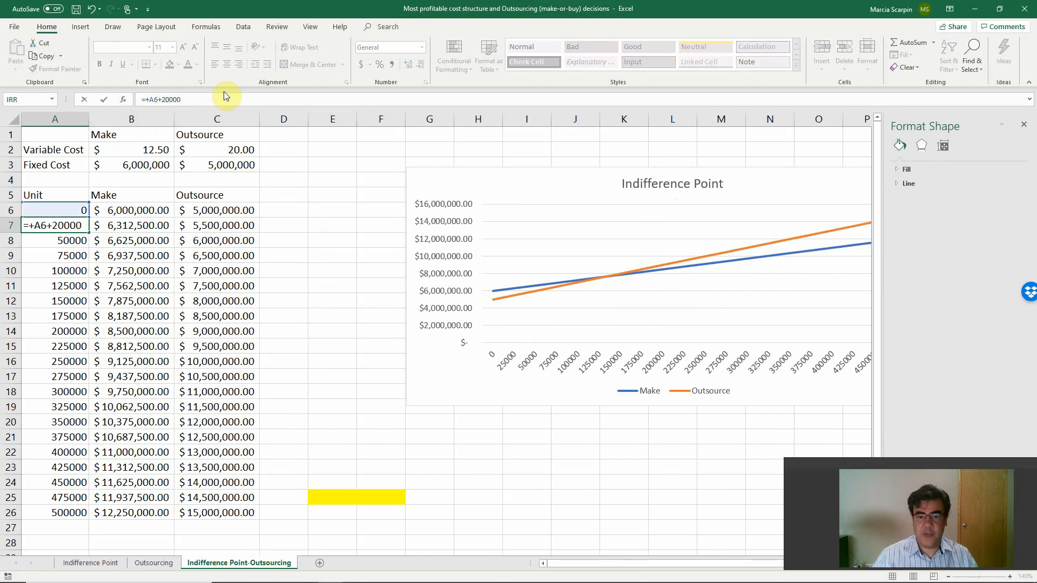
{"action": "key", "text": "Return"}
{"action": "key", "text": "Up"}
{"action": "key", "text": "ctrl+c"}
{"action": "key", "text": "ctrl+shift+Down"}
{"action": "key", "text": "ctrl+v"}
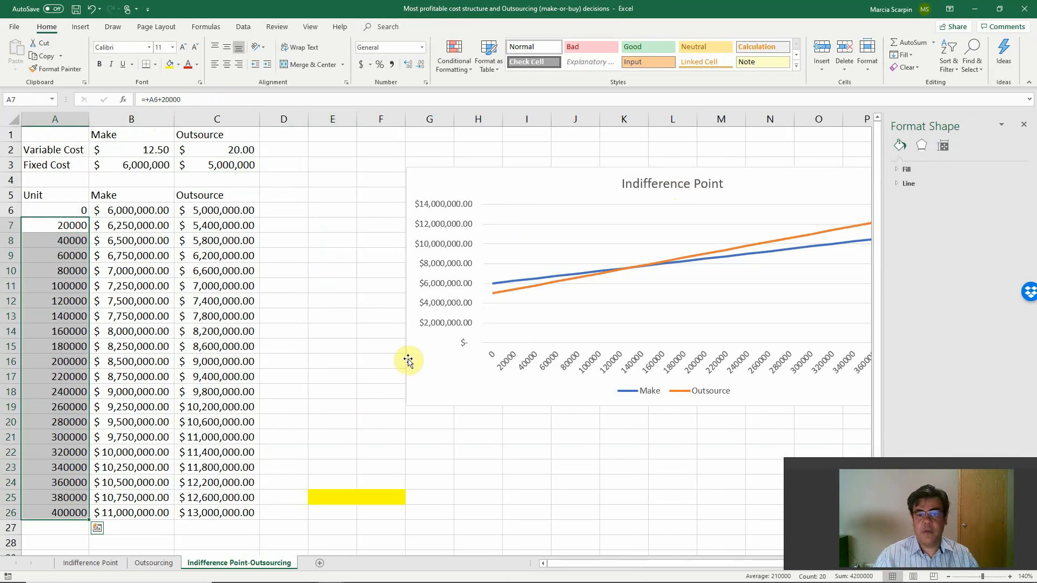
{"action": "left_click", "coordinate": [346, 330]}
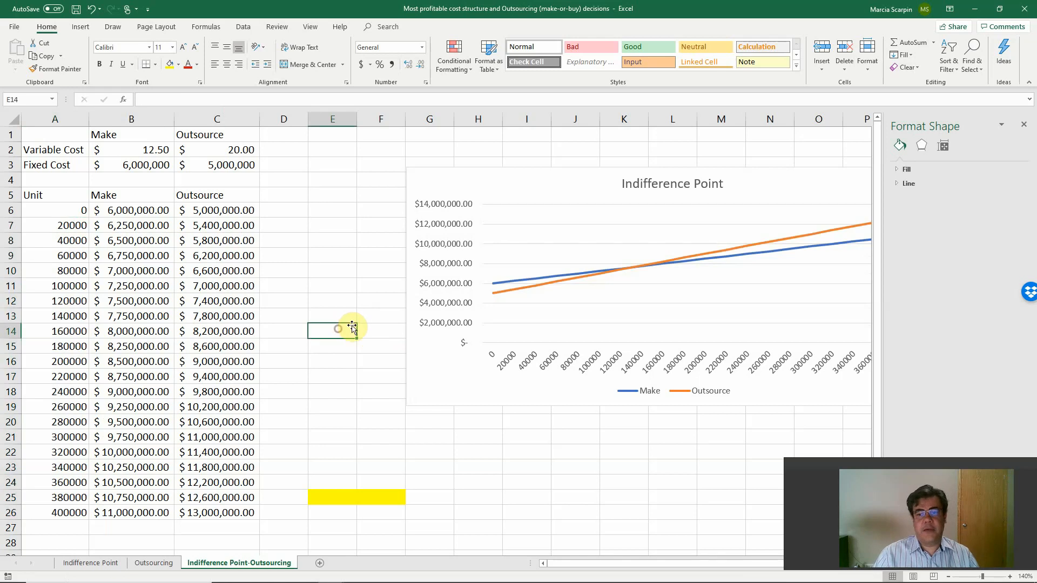
{"action": "left_click", "coordinate": [1024, 127]}
On the Indifference Point sheet, replace the placeholder title of the Option 1 and Option 2 chart with "Indifference Point".
{"action": "left_click", "coordinate": [100, 562]}
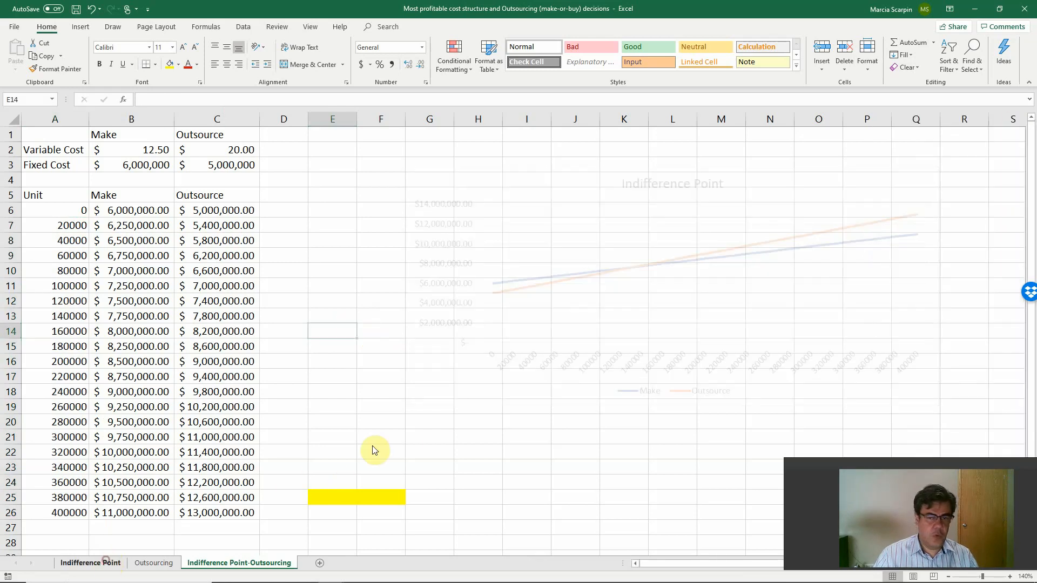
{"action": "double_click", "coordinate": [614, 183]}
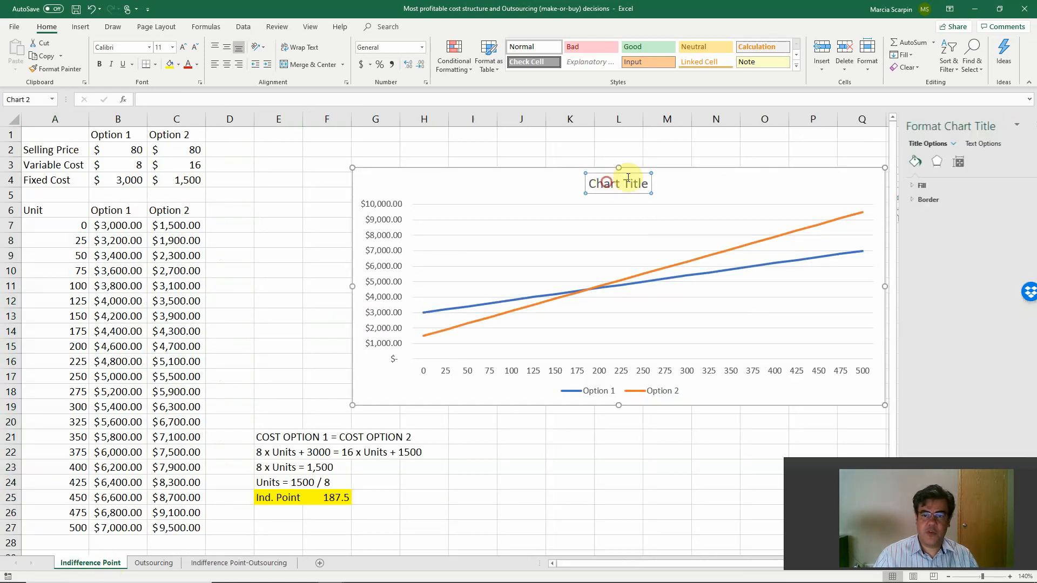
{"action": "key", "text": "BackSpace"}
{"action": "key", "text": "BackSpace"}
{"action": "type", "text": "Indif"}
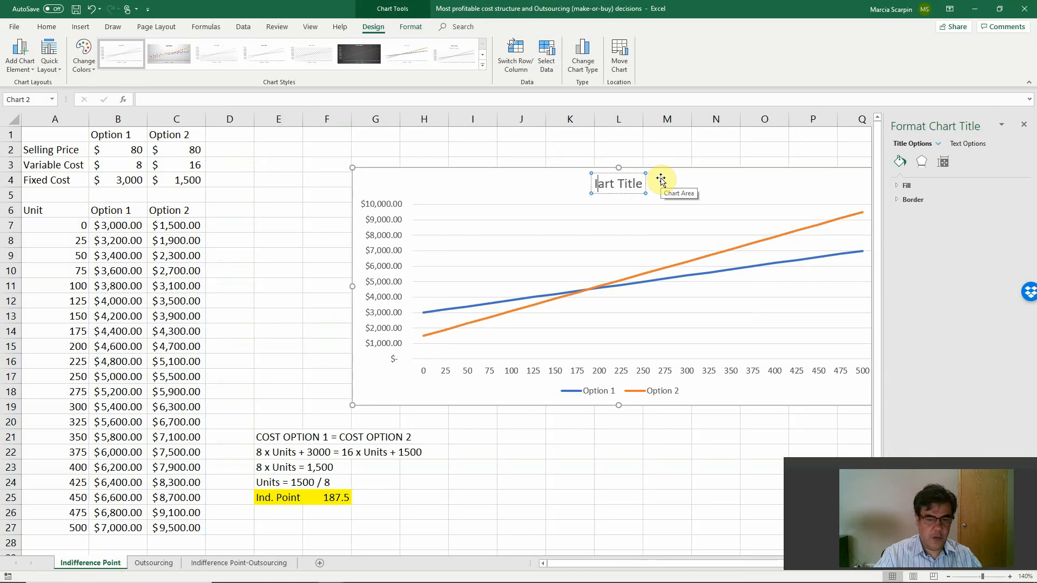
{"action": "type", "text": "ference Point"}
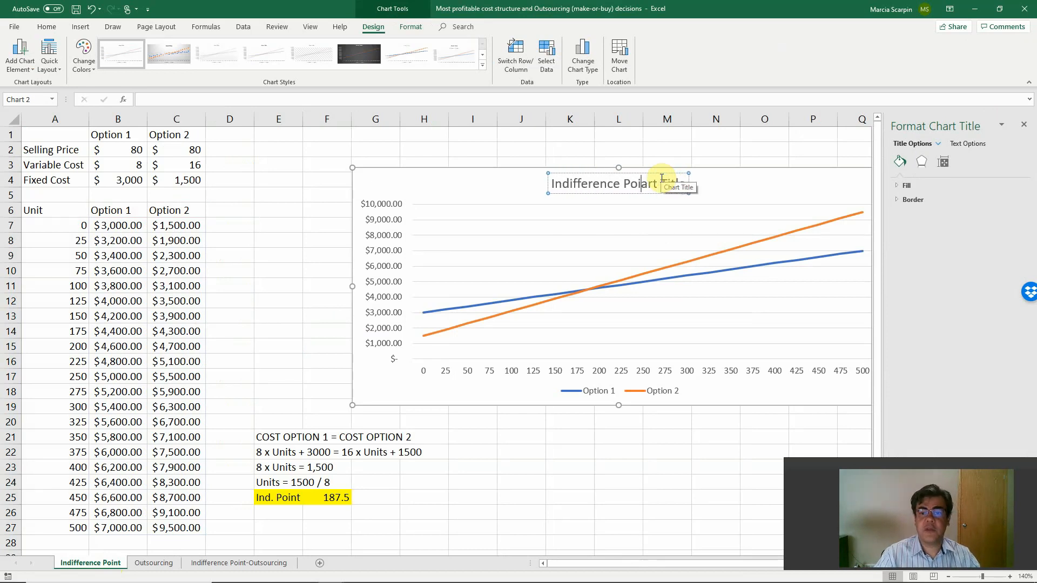
{"action": "key", "text": "Delete"}
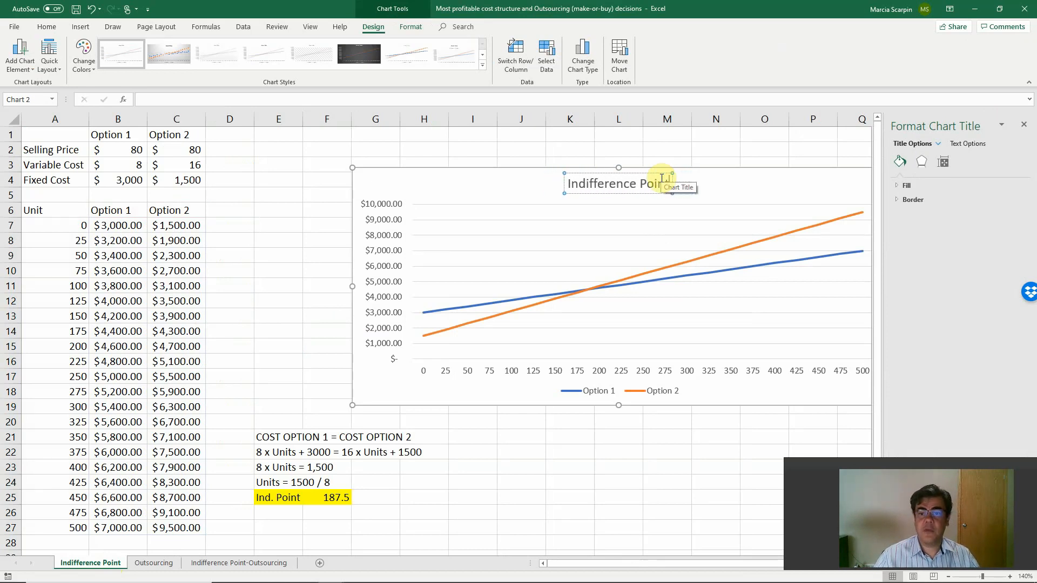
{"action": "left_click", "coordinate": [295, 298]}
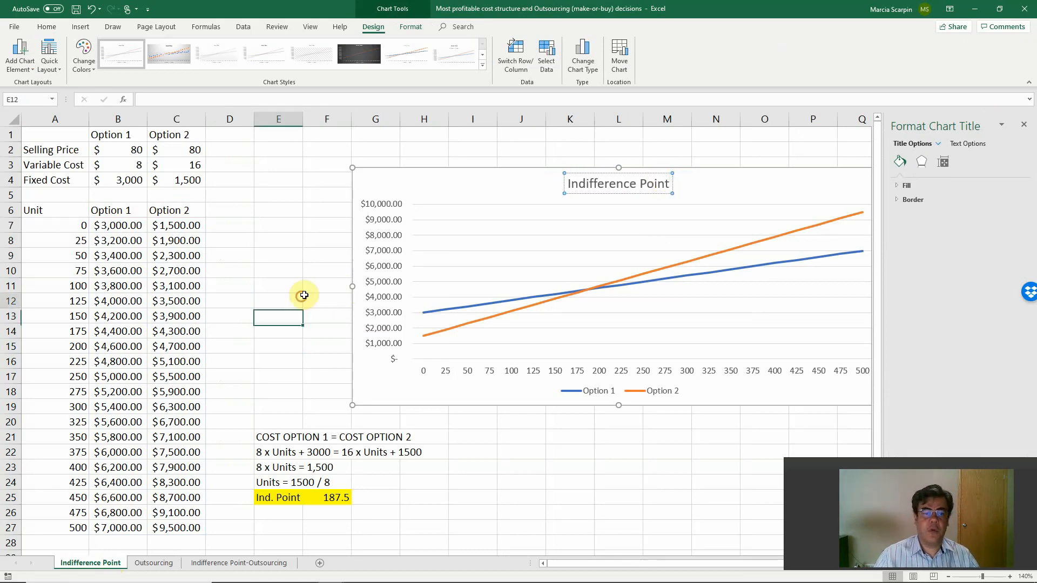
Return to the Indifference Point-Outsourcing sheet, close the formatting pane, and enter "COST MAKE = COST OUTSOURCE" in E21.
{"action": "left_click", "coordinate": [227, 563]}
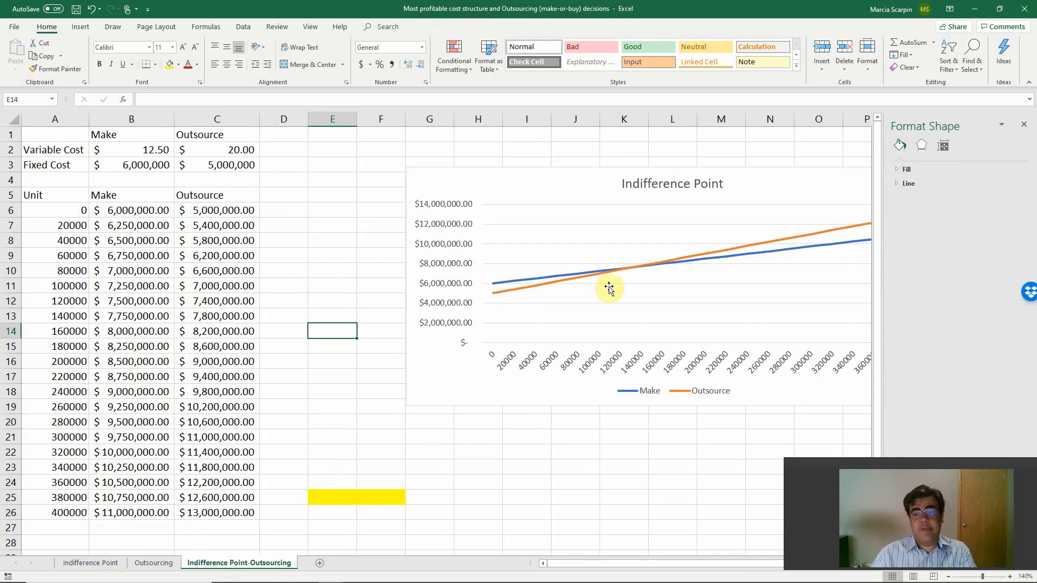
{"action": "left_click", "coordinate": [1025, 123]}
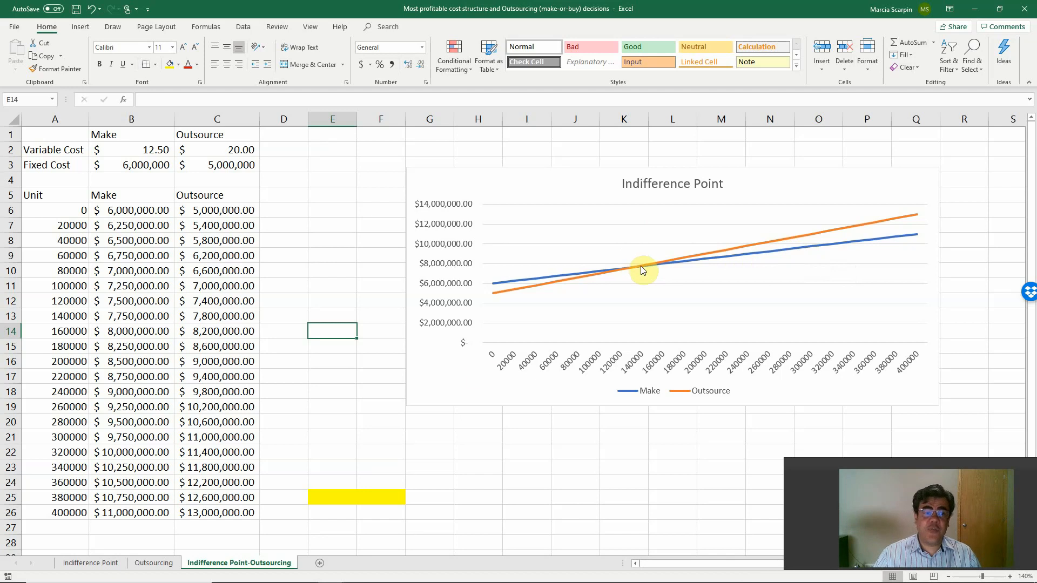
{"action": "left_click", "coordinate": [324, 454]}
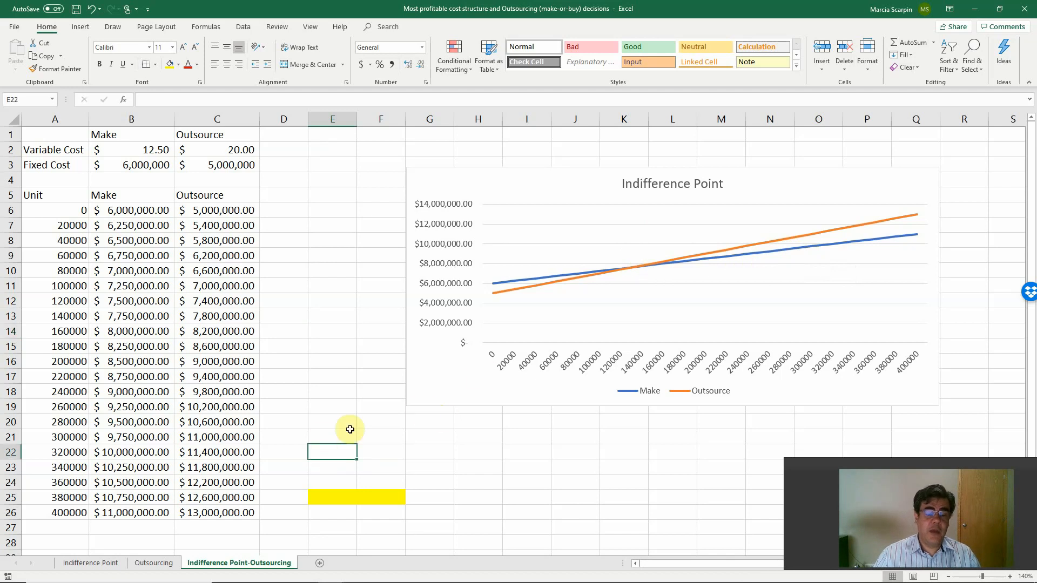
{"action": "left_click", "coordinate": [325, 437]}
{"action": "type", "text": "C"}
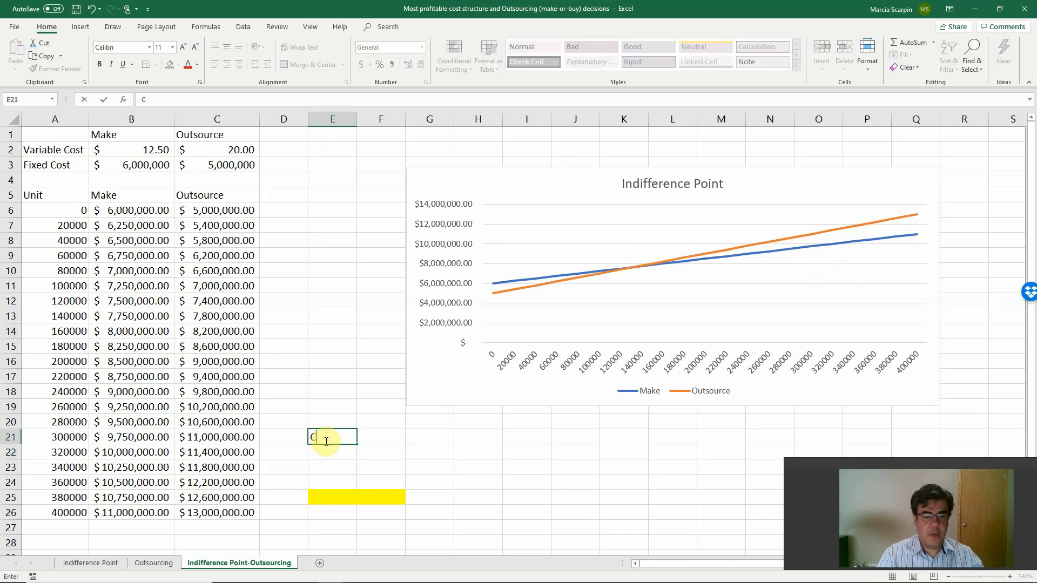
{"action": "type", "text": "OST MAKE = "}
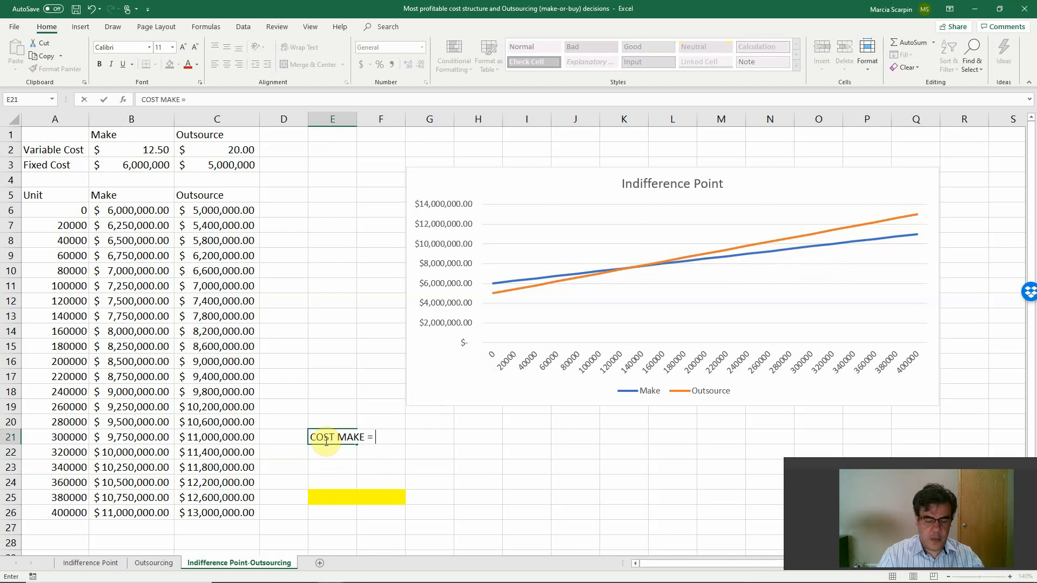
{"action": "type", "text": "COST"}
{"action": "key", "text": "BackSpace"}
{"action": "key", "text": "BackSpace"}
{"action": "key", "text": "BackSpace"}
{"action": "type", "text": "ST "}
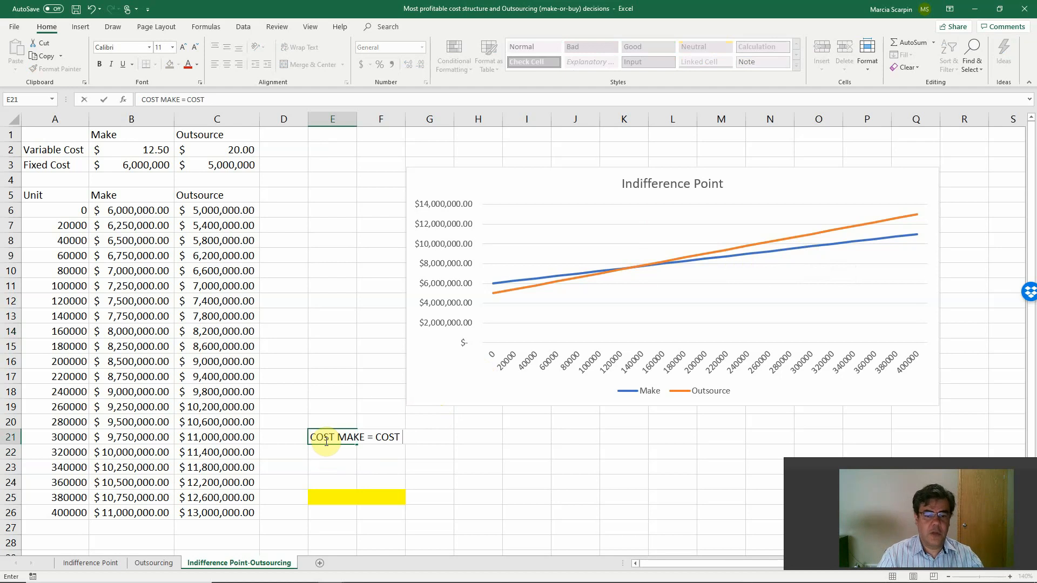
{"action": "type", "text": "OUTSOURCE"}
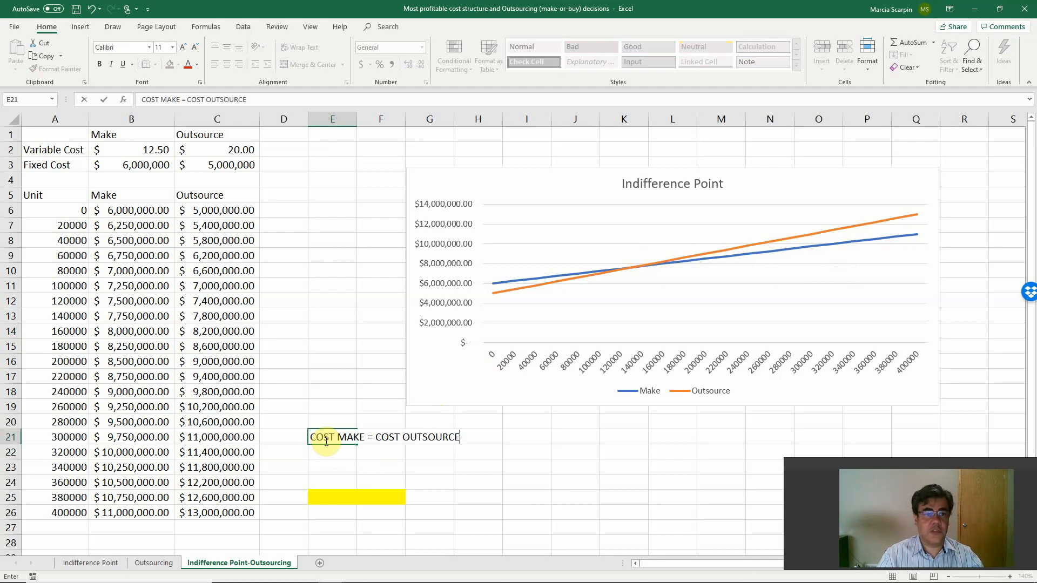
{"action": "key", "text": "Return"}
Enter the cost equation "12.50 x Units + 6M = 20 x Units + 5M" as text in E22.
{"action": "type", "text": "1"}
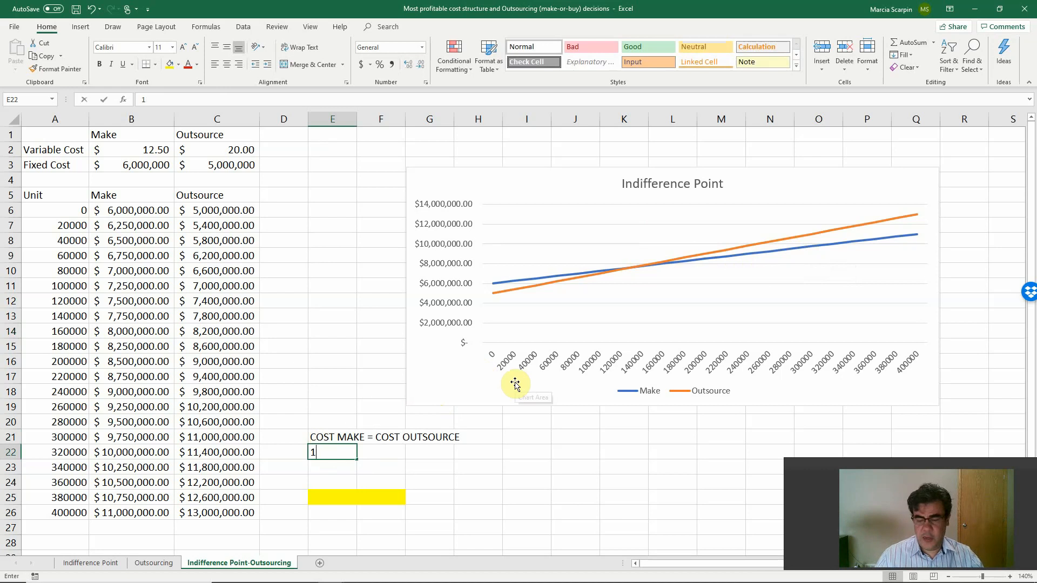
{"action": "type", "text": "2.50 x Units"}
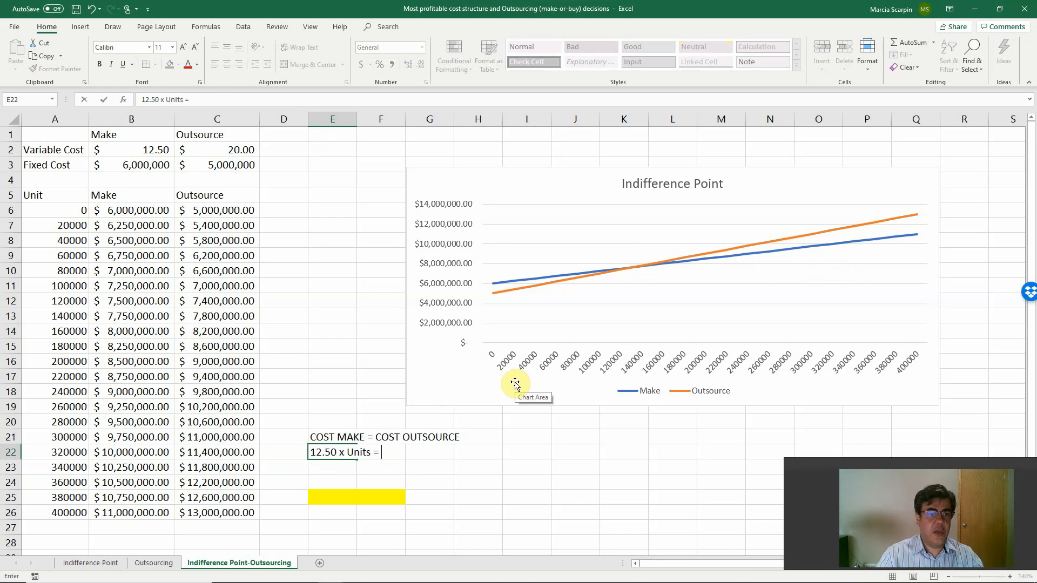
{"action": "type", "text": " + 3m"}
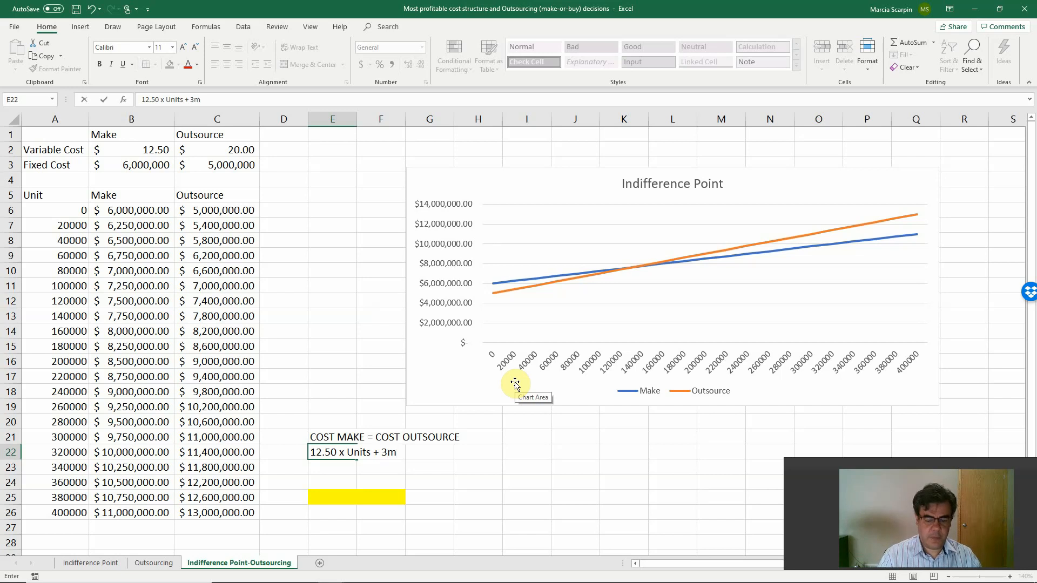
{"action": "key", "text": "BackSpace"}
{"action": "type", "text": "M "}
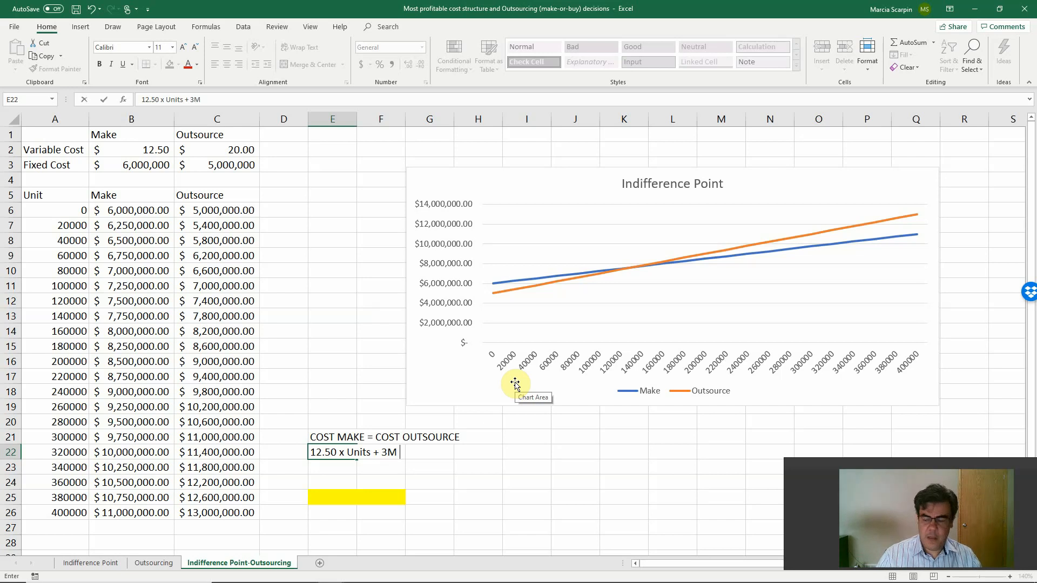
{"action": "type", "text": "= 20"}
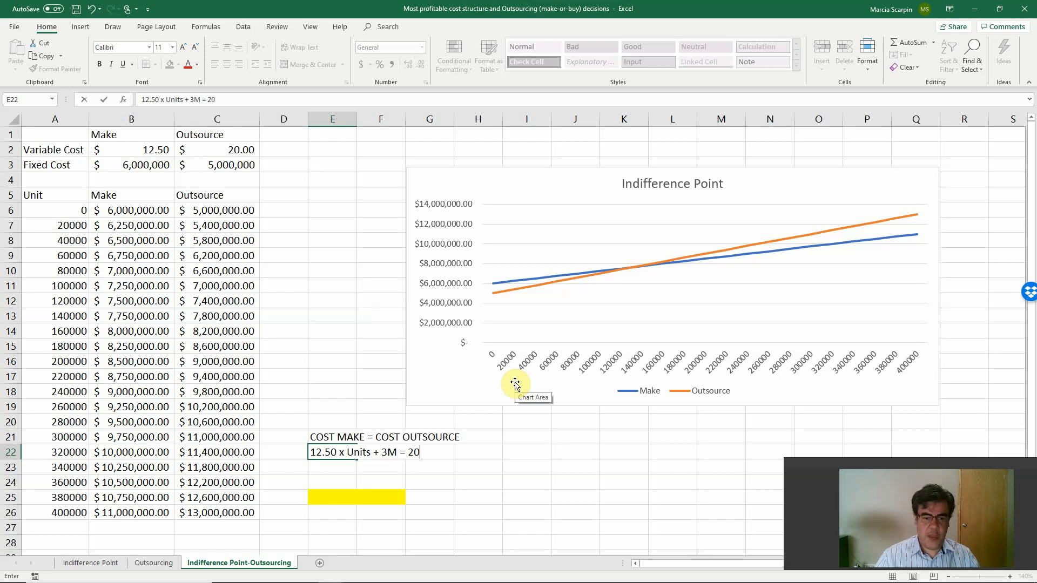
{"action": "type", "text": " x Units +"}
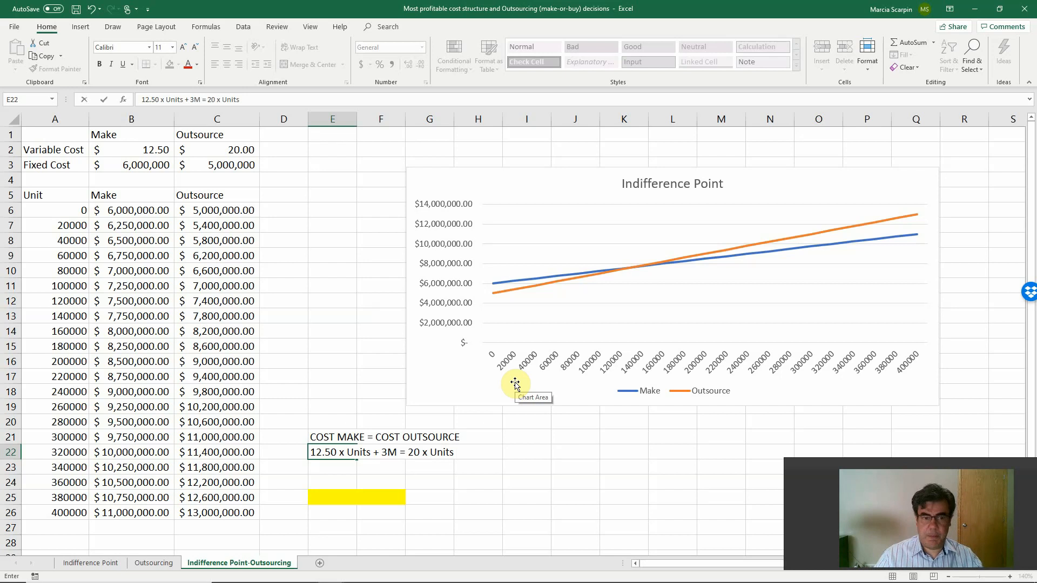
{"action": "type", "text": " 5M"}
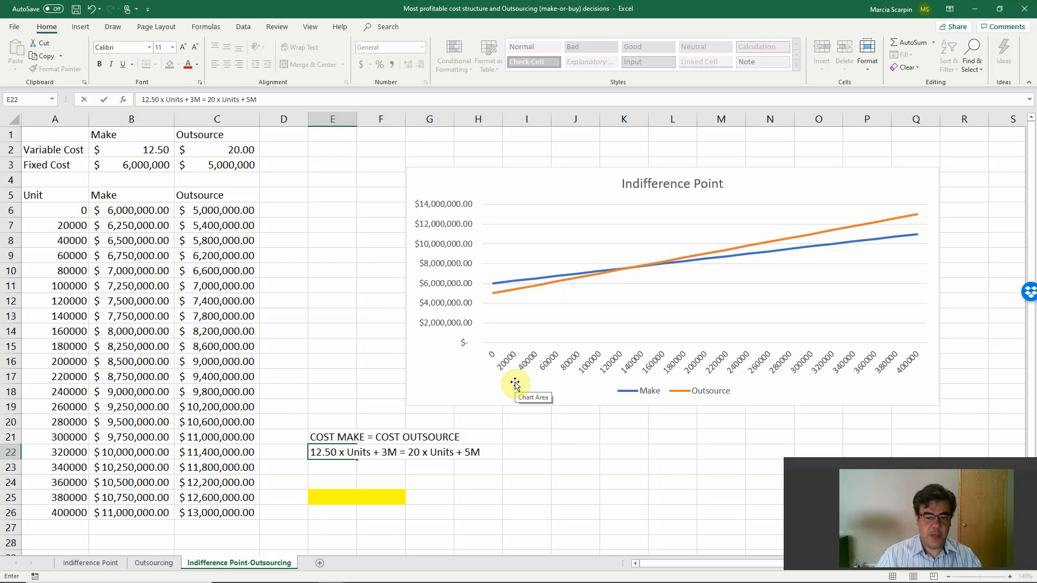
{"action": "left_click", "coordinate": [189, 99]}
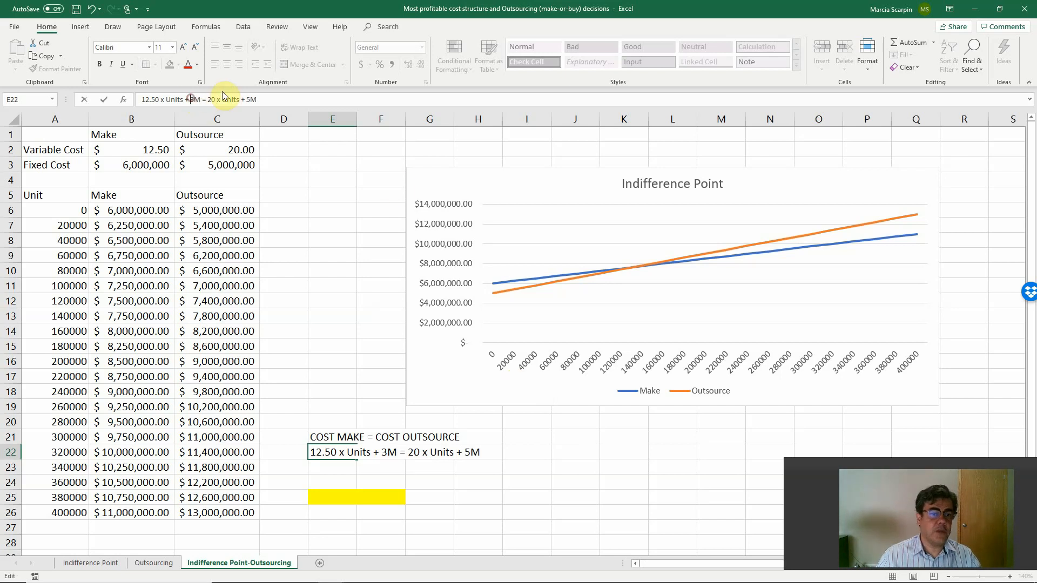
{"action": "key", "text": "Delete"}
{"action": "type", "text": "6"}
{"action": "key", "text": "Return"}
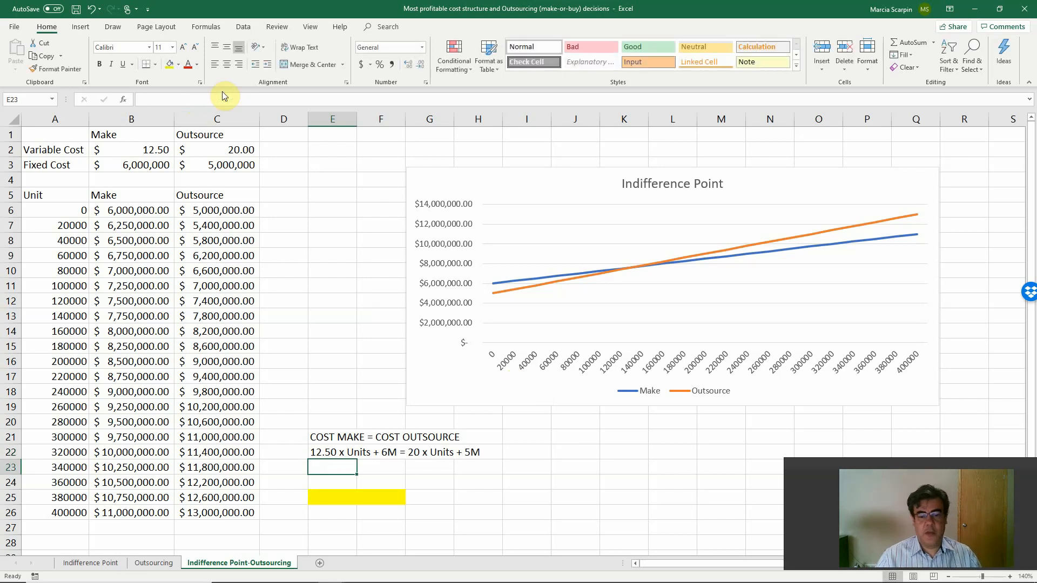
Enter the simplified equation "7.50 x Units = 1M" as text in E23.
{"action": "type", "text": "7"}
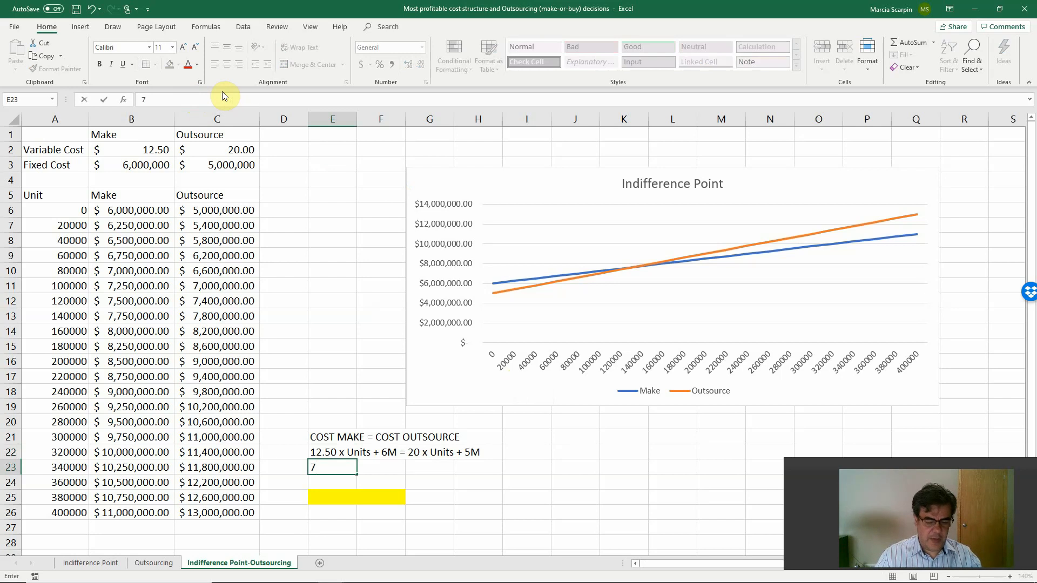
{"action": "type", "text": ".50 x unit"}
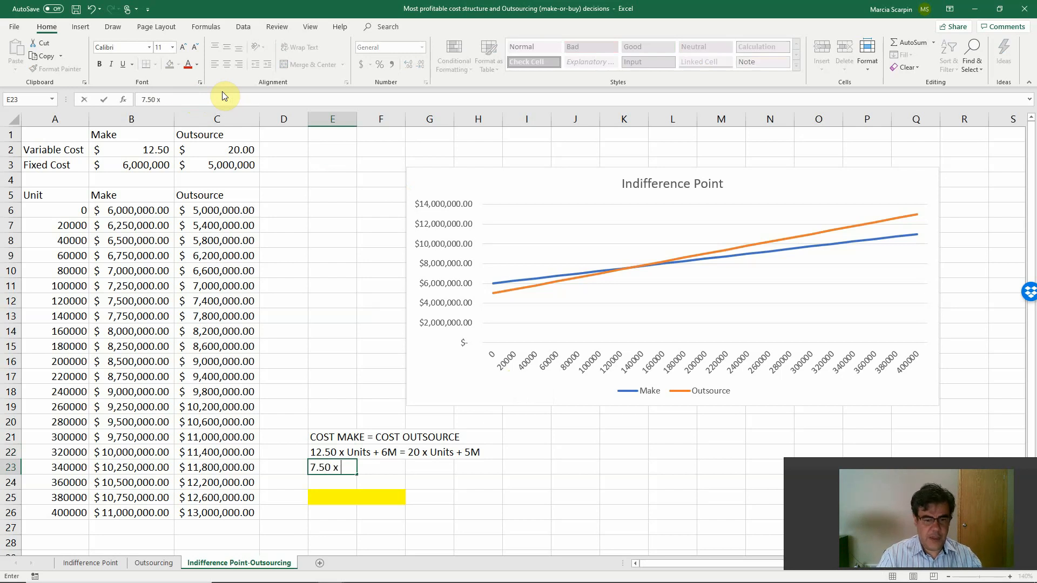
{"action": "key", "text": "BackSpace"}
{"action": "key", "text": "BackSpace"}
{"action": "key", "text": "BackSpace"}
{"action": "key", "text": "BackSpace"}
{"action": "type", "text": "Units"}
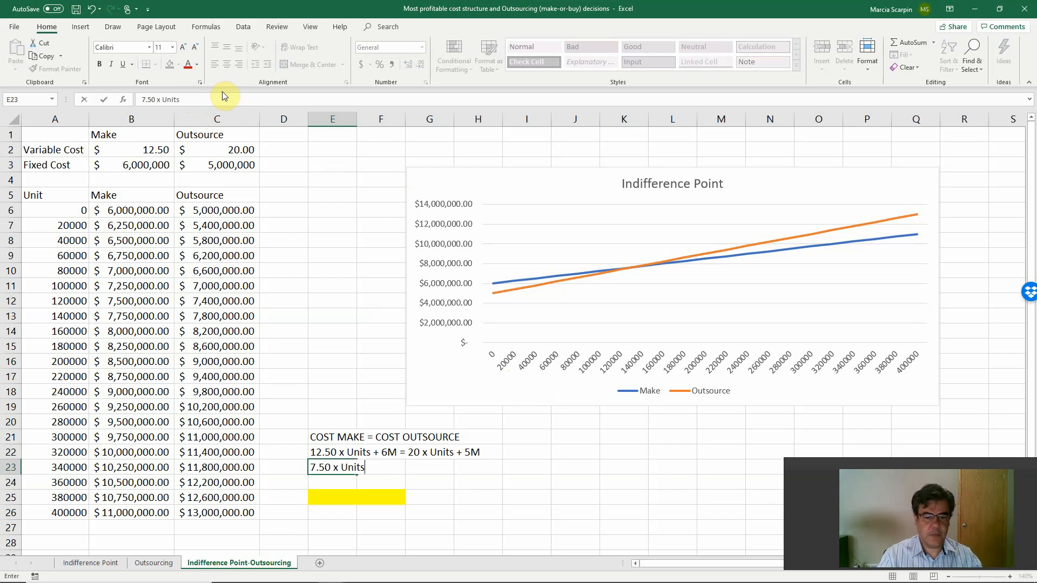
{"action": "type", "text": " = 1M"}
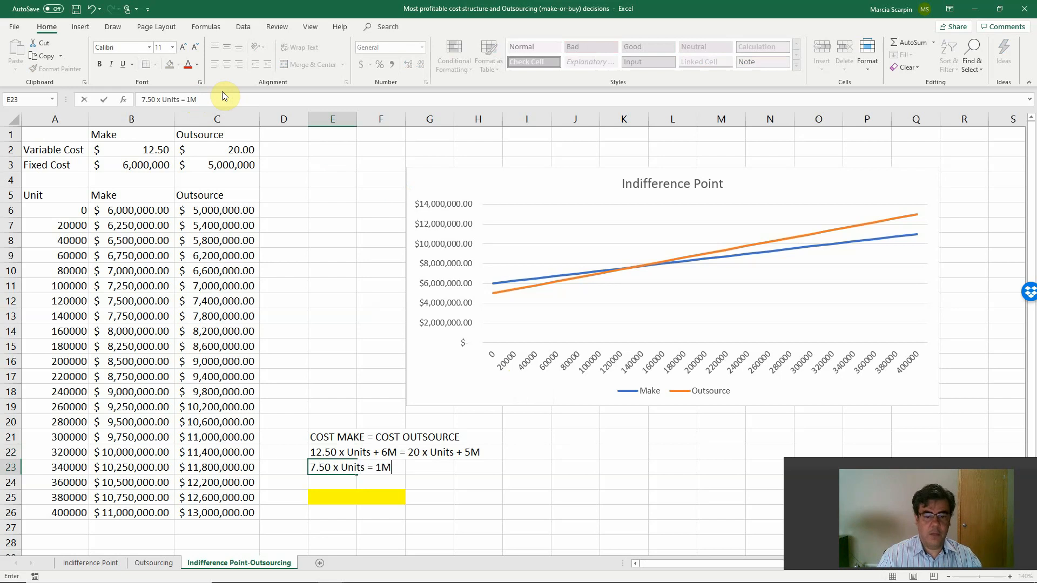
{"action": "key", "text": "Return"}
Enter the solved expression "Units = 1M / 7.5" as text in E24.
{"action": "type", "text": "Uni"}
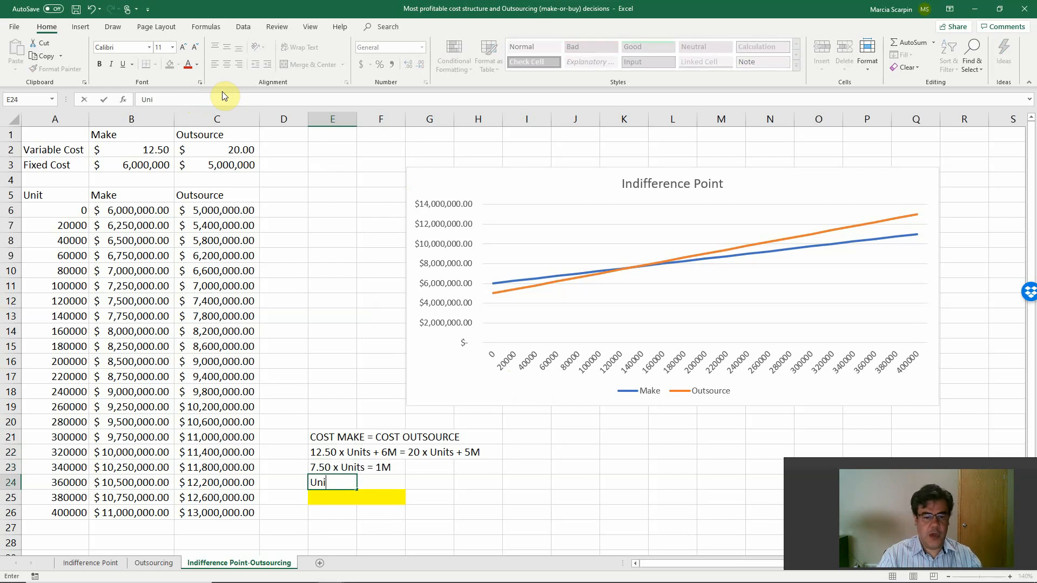
{"action": "type", "text": "ts = 1M "}
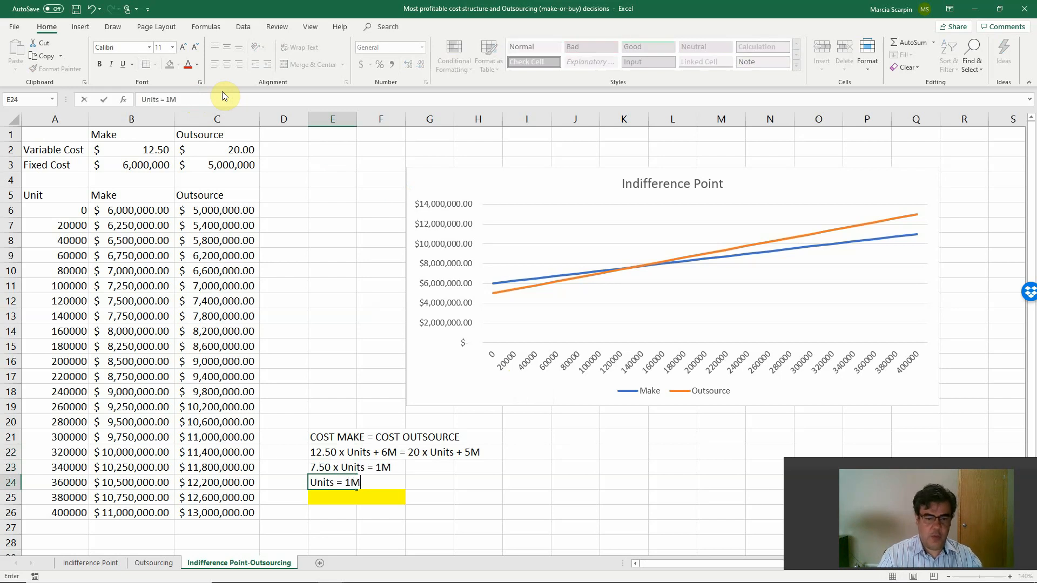
{"action": "type", "text": "/ 7.5"}
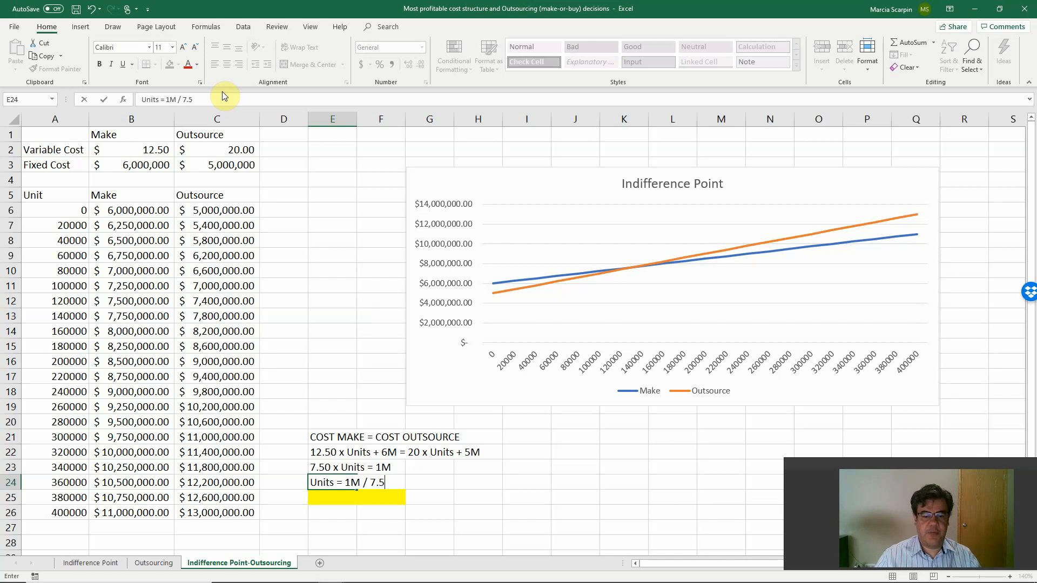
{"action": "key", "text": "Return"}
Label the yellow cell E25 "Ind. Point".
{"action": "type", "text": "Indi"}
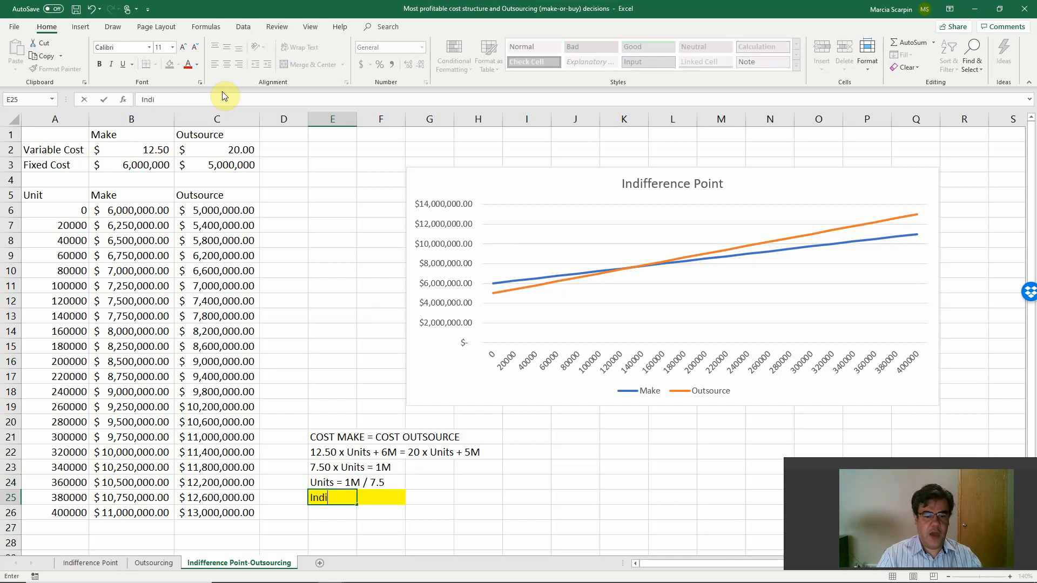
{"action": "type", "text": "ff"}
{"action": "key", "text": "BackSpace"}
{"action": "key", "text": "BackSpace"}
{"action": "key", "text": "BackSpace"}
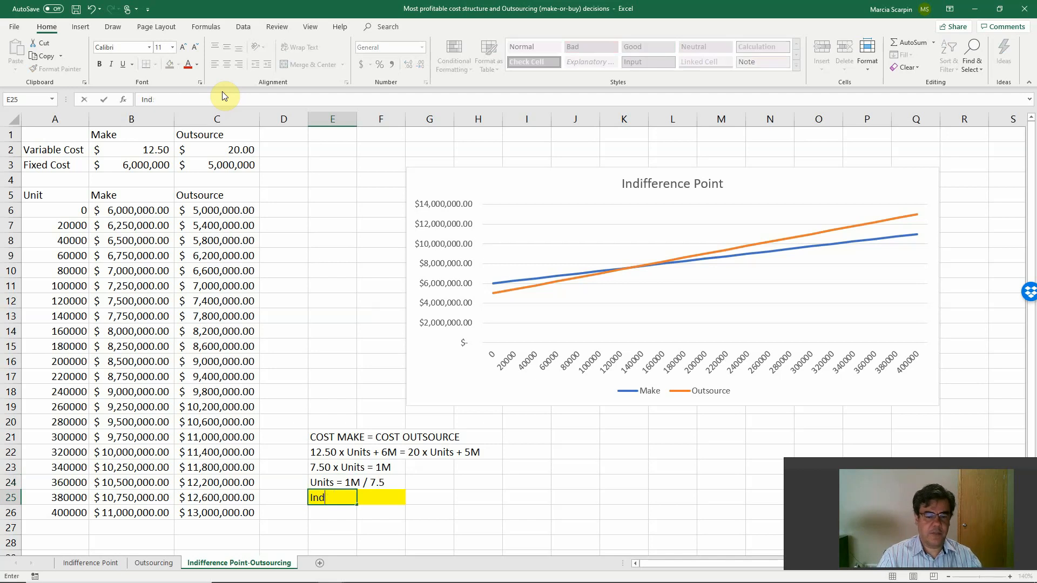
{"action": "type", "text": ". Point"}
{"action": "key", "text": "Tab"}
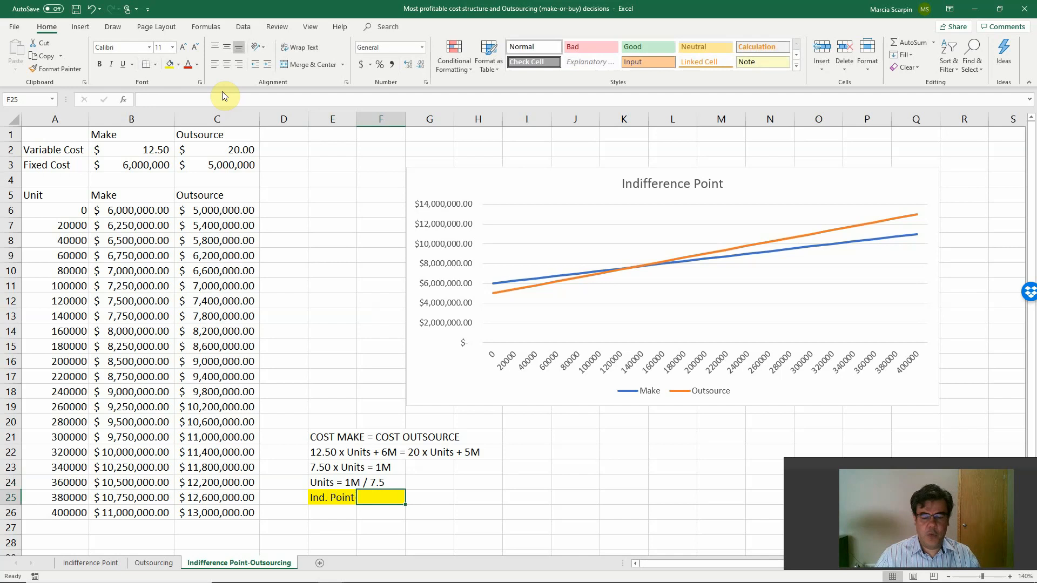
Calculate the indifference point in F25 with +1000000/7.5 and apply the comma number format to the cell.
{"action": "type", "text": "+1000"}
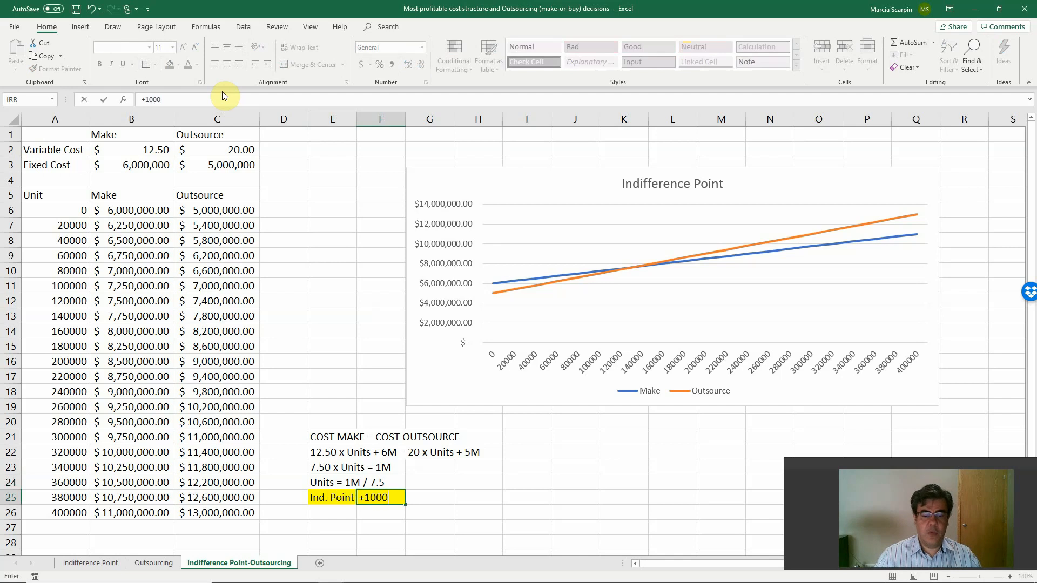
{"action": "type", "text": "000/7.5"}
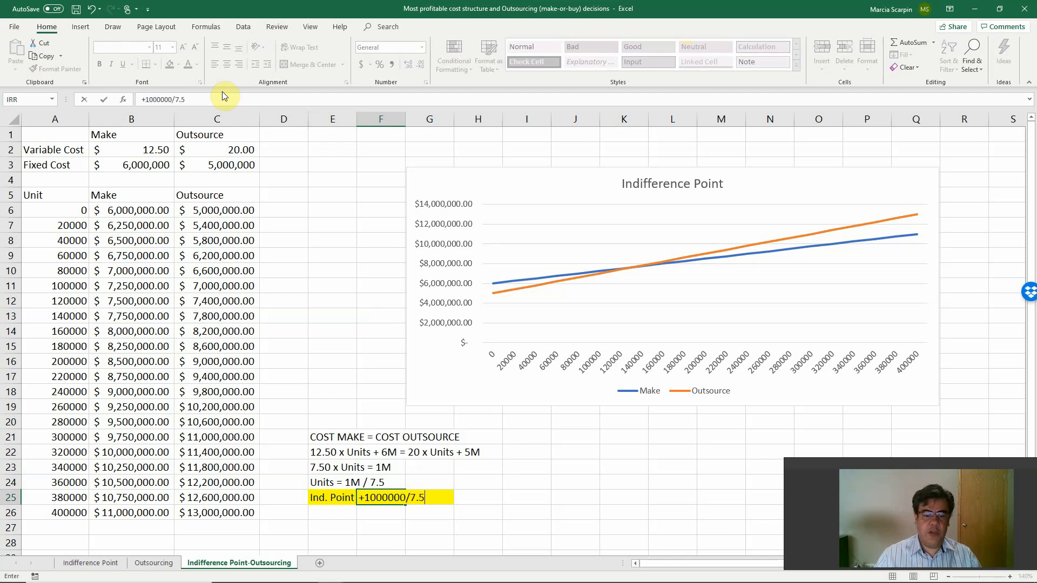
{"action": "key", "text": "Return"}
{"action": "left_click", "coordinate": [383, 499]}
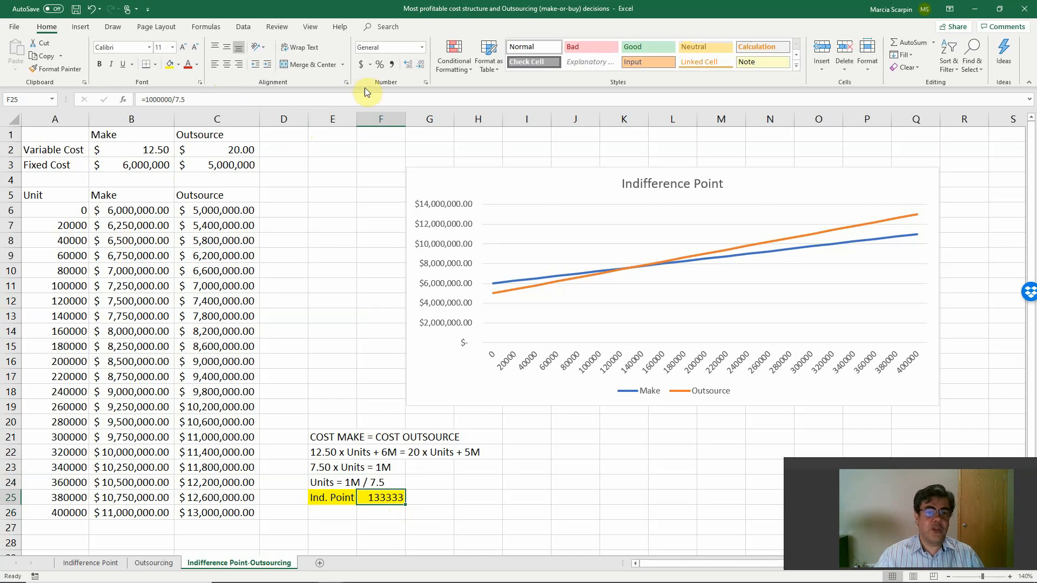
{"action": "left_click", "coordinate": [392, 64]}
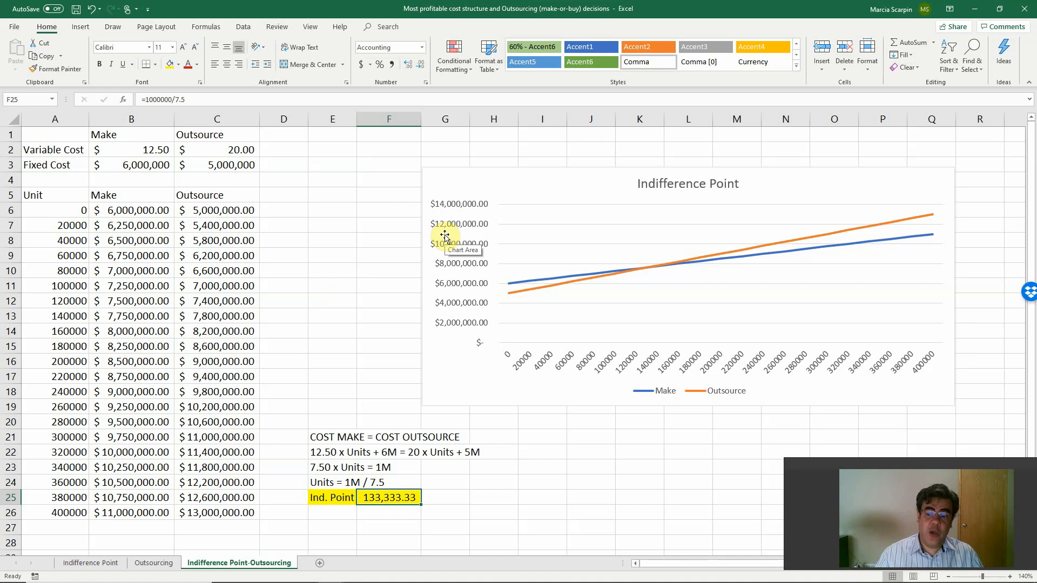
On the Outsourcing sheet, enter the heading "COST MAKE = COST OUTSOURCE" in A17.
{"action": "left_click", "coordinate": [151, 563]}
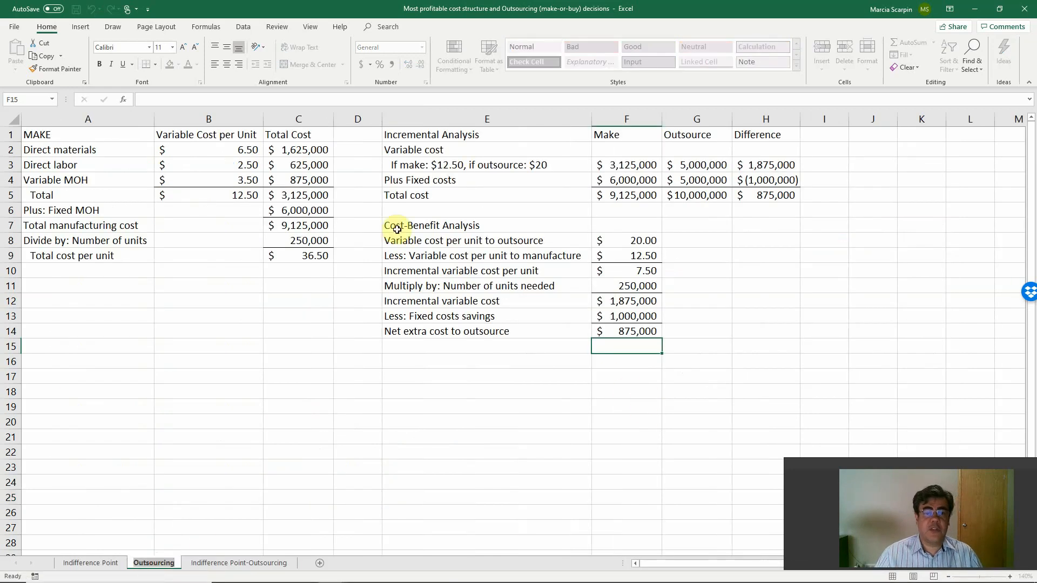
{"action": "left_click", "coordinate": [543, 165]}
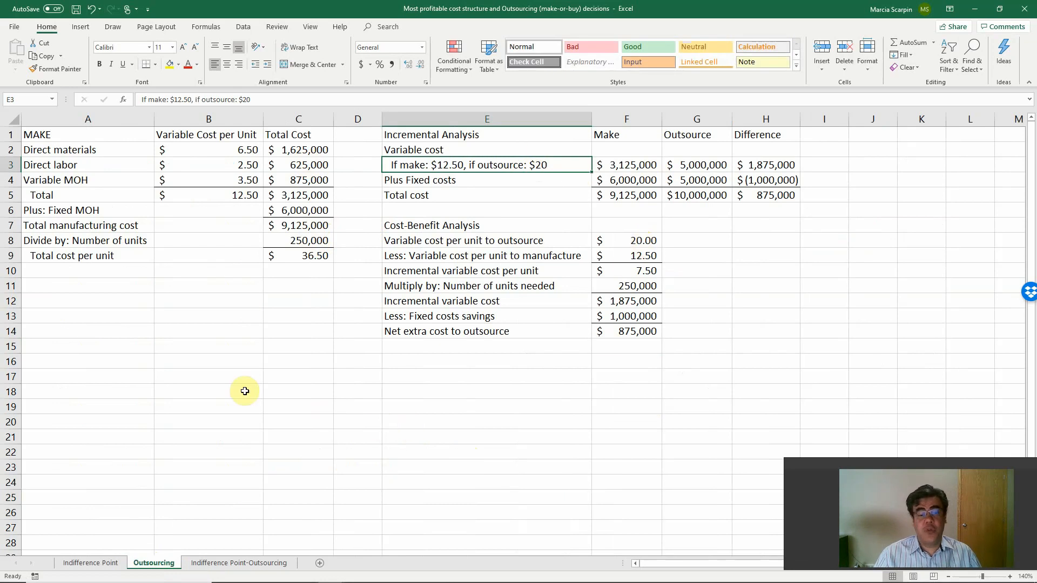
{"action": "left_click", "coordinate": [135, 376]}
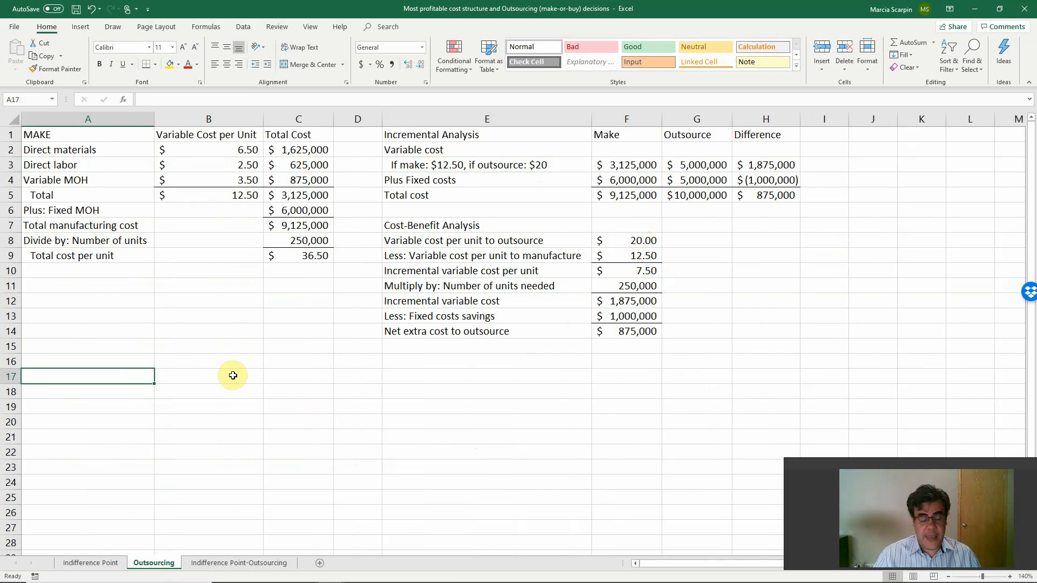
{"action": "type", "text": "COST MAKE "}
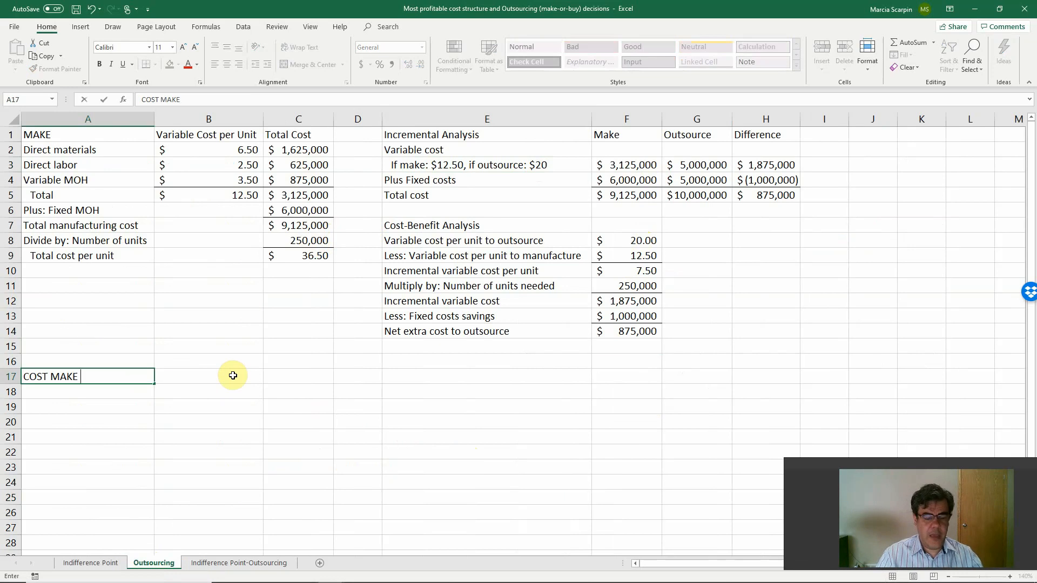
{"action": "type", "text": "= COST OUTSOR"}
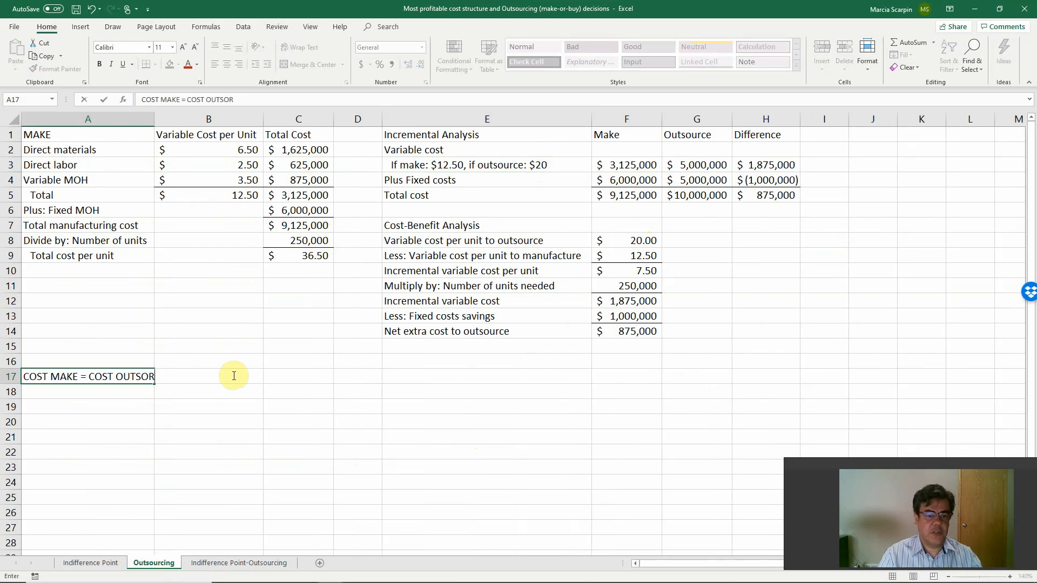
{"action": "key", "text": "BackSpace"}
{"action": "type", "text": "URCE"}
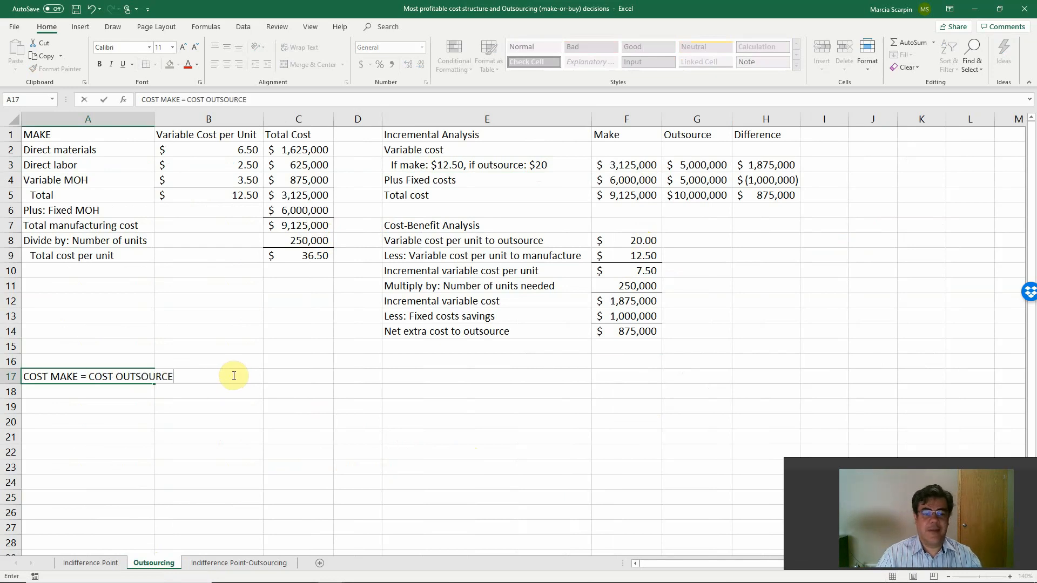
{"action": "key", "text": "Return"}
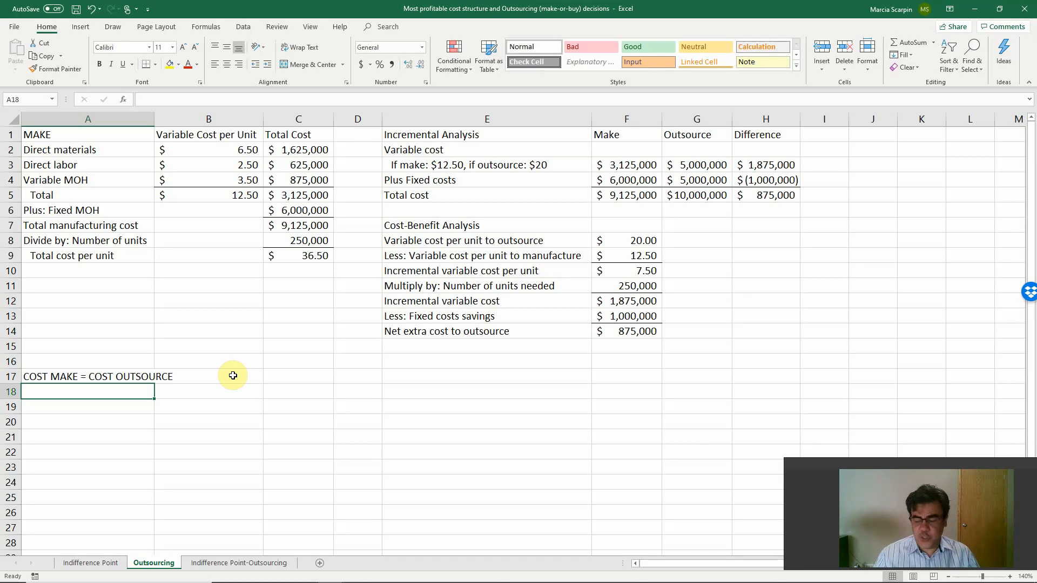
Enter the equation "12.50 x 250K + 6M = COST x 250K + 5M" as text in A18.
{"action": "type", "text": "12."}
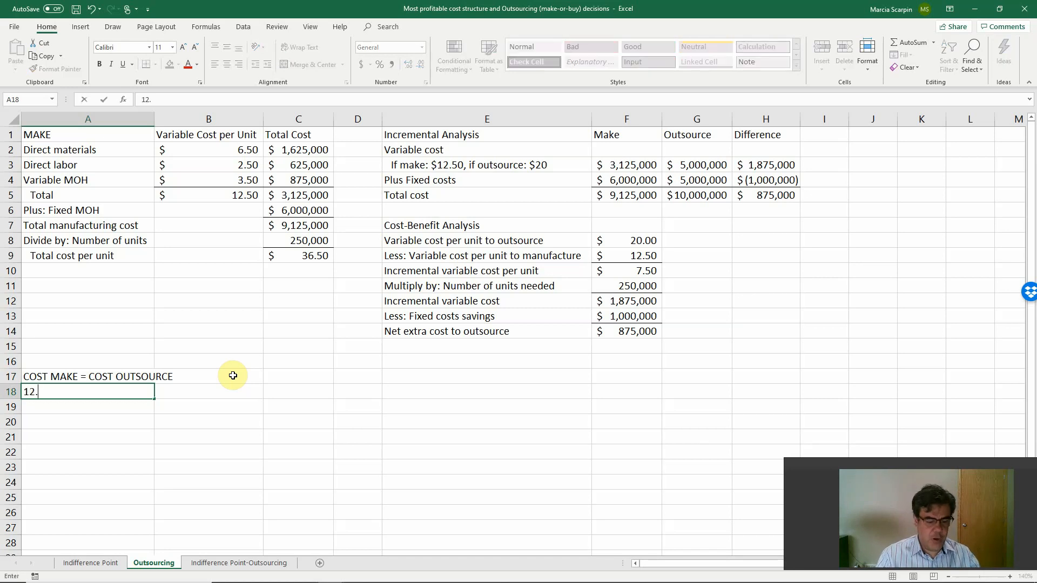
{"action": "type", "text": "50 x"}
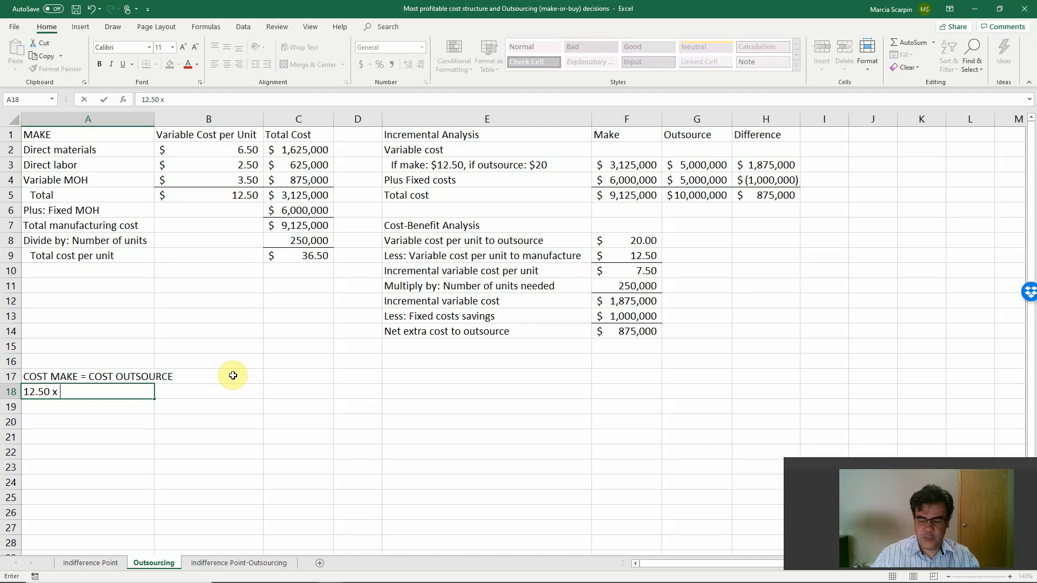
{"action": "type", "text": " 250K"}
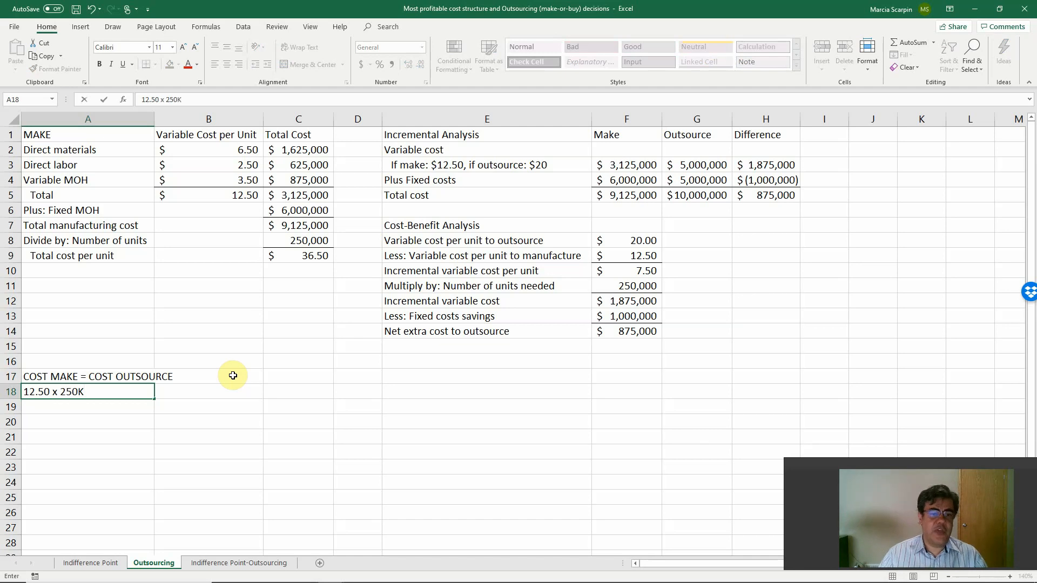
{"action": "type", "text": " + 6"}
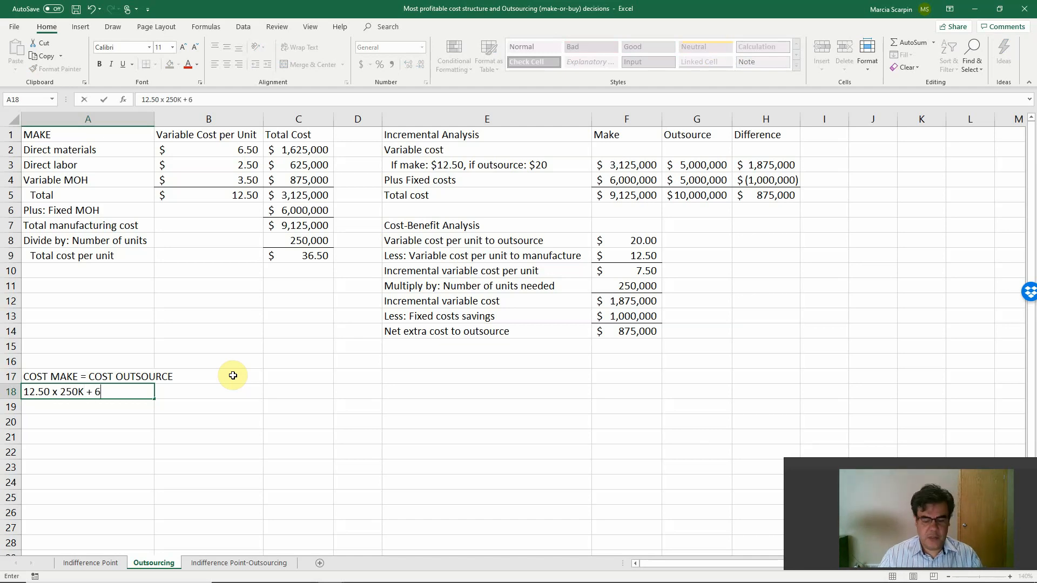
{"action": "type", "text": "M"}
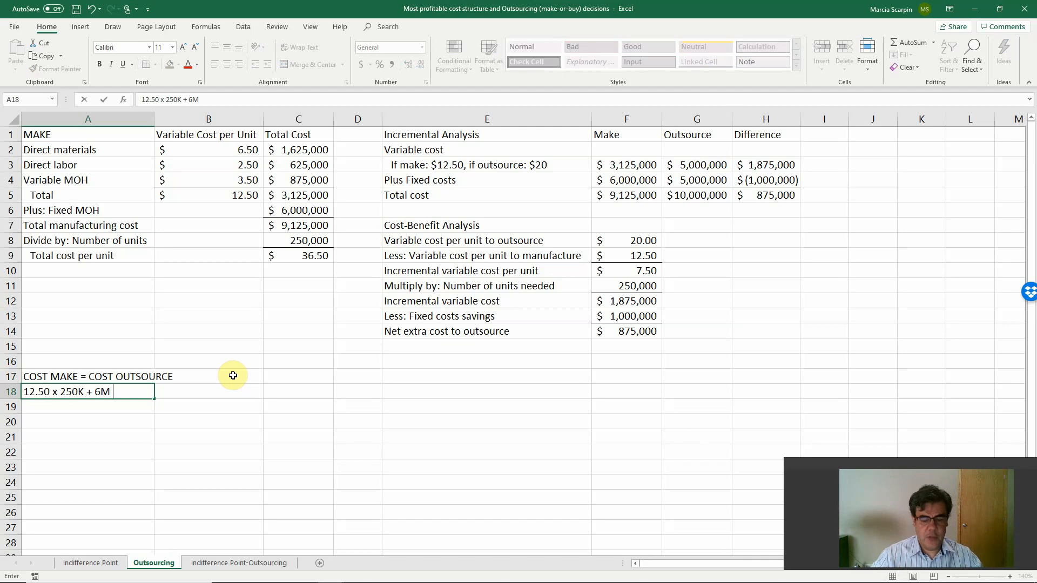
{"action": "type", "text": " ="}
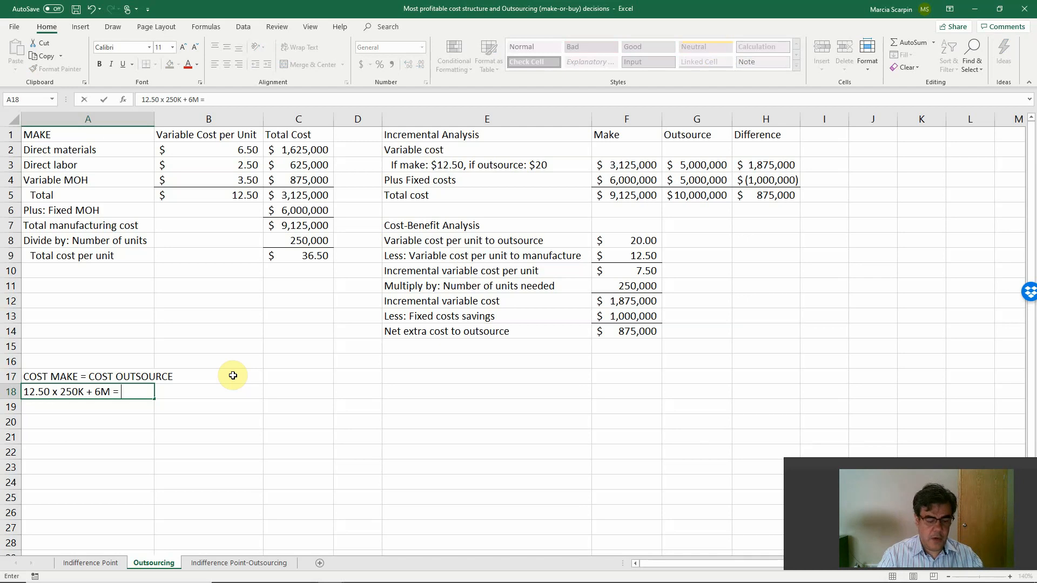
{"action": "type", "text": "COST"}
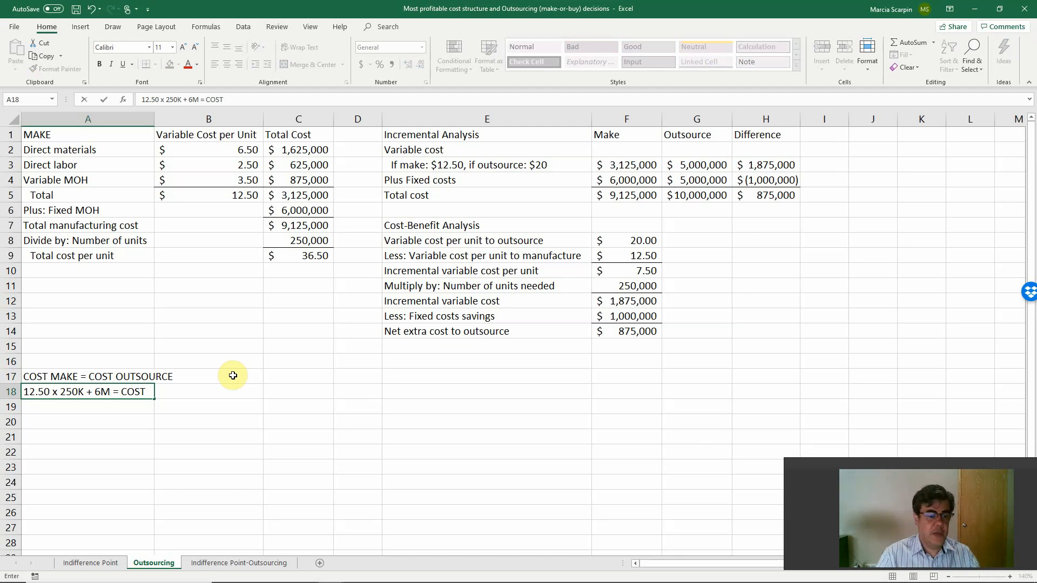
{"action": "type", "text": " x 20"}
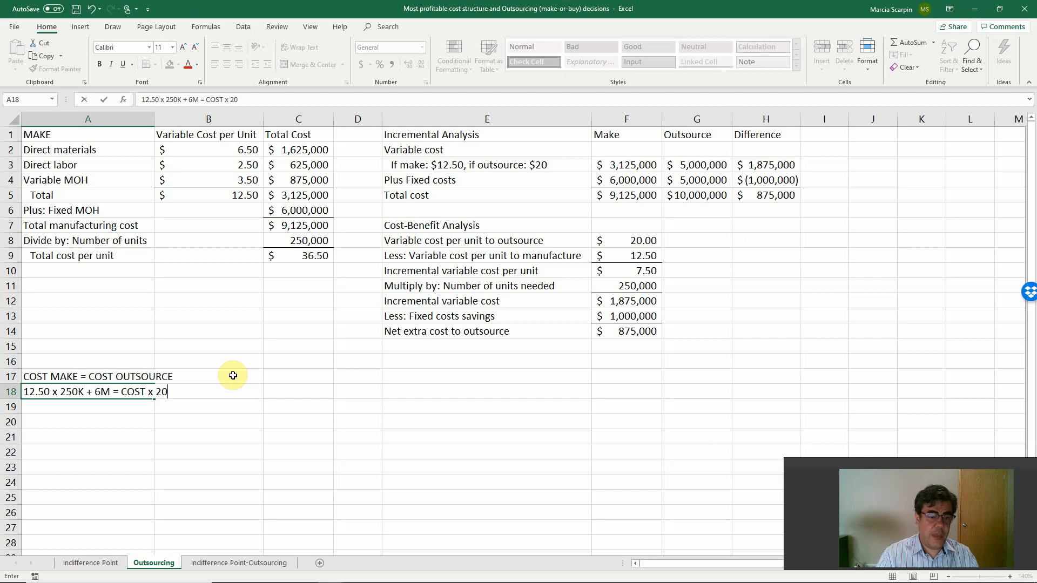
{"action": "key", "text": "BackSpace"}
{"action": "key", "text": "BackSpace"}
{"action": "type", "text": "250 "}
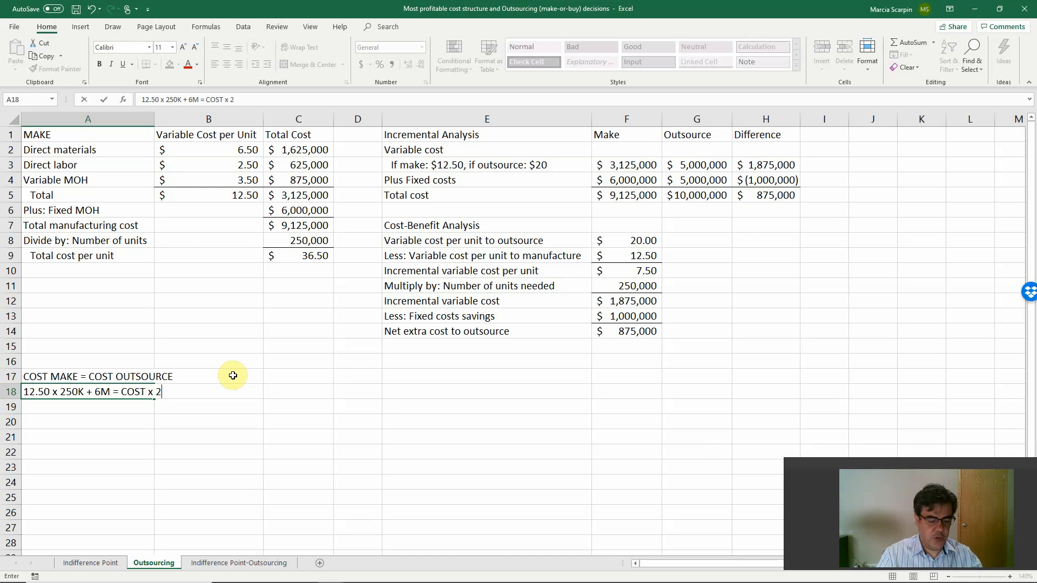
{"action": "type", "text": "K "}
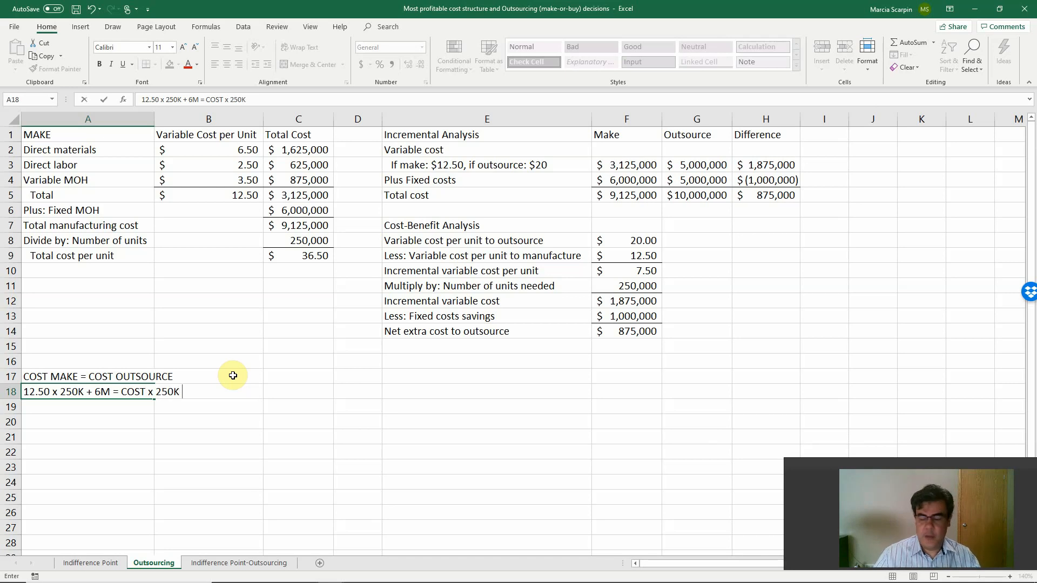
{"action": "type", "text": "+ 5M"}
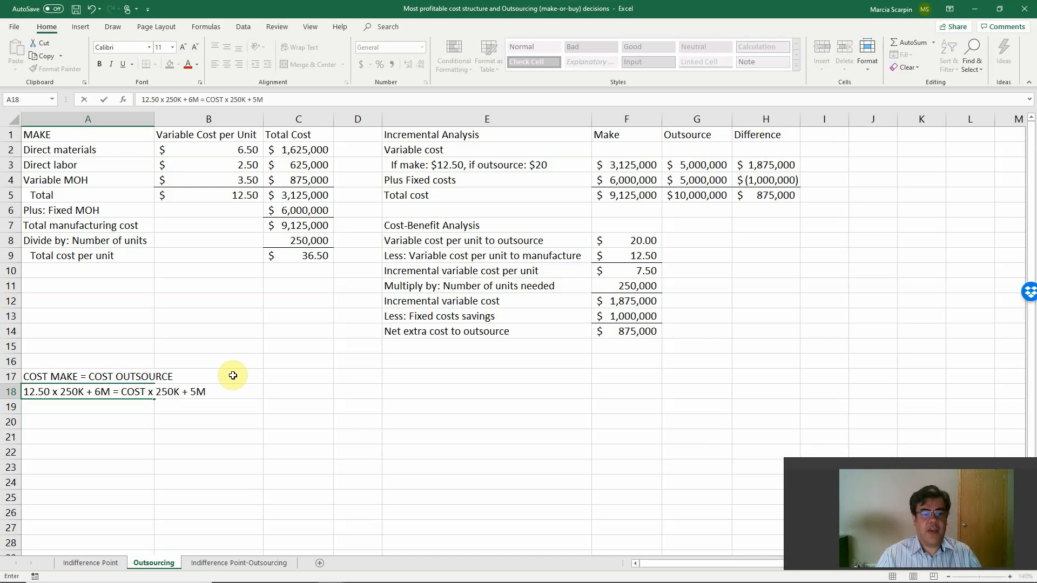
{"action": "key", "text": "Return"}
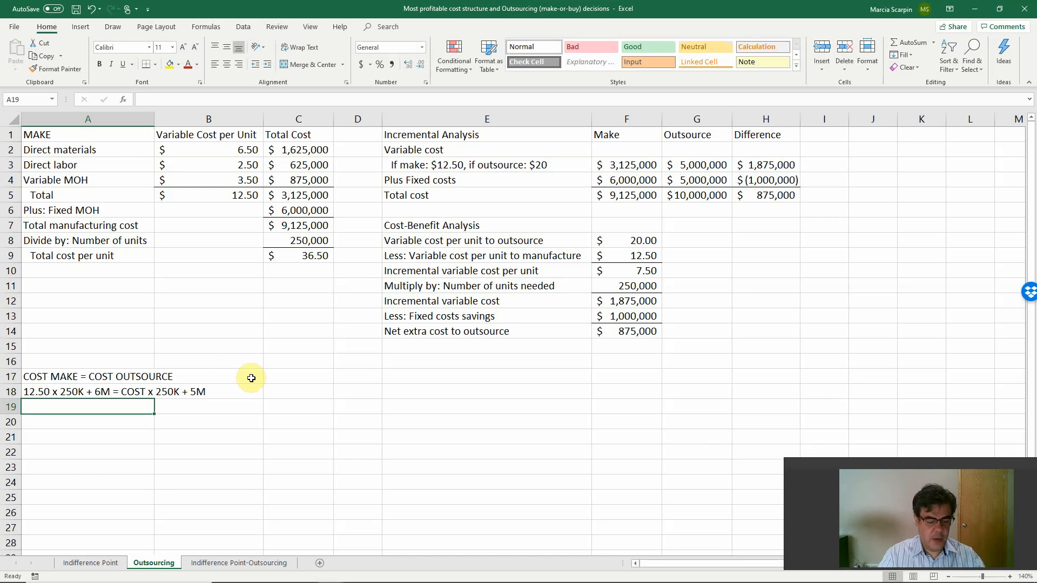
Start the simplified equation in A19 with the text "250 K x COST =".
{"action": "type", "text": "250 k"}
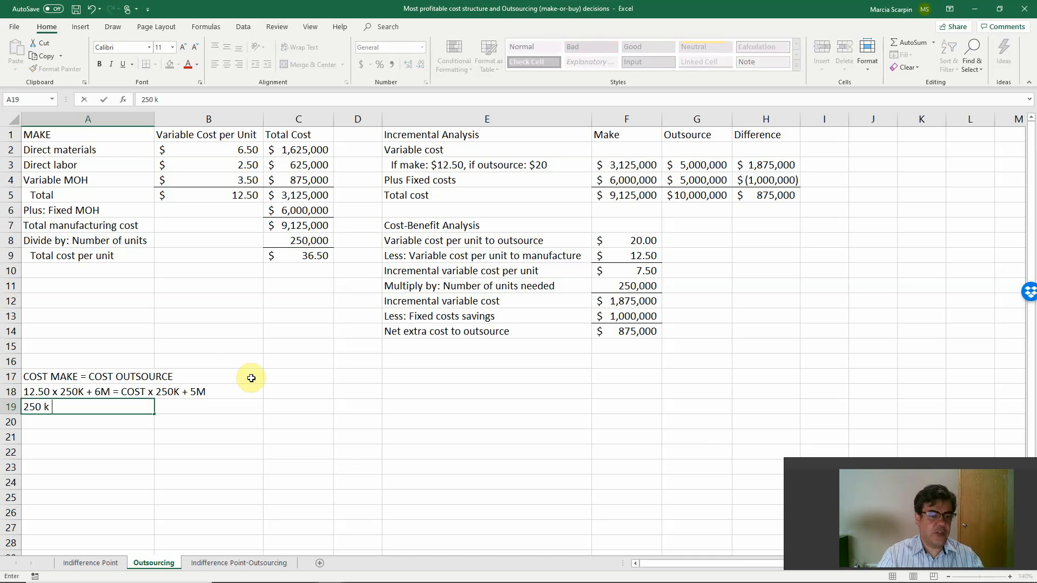
{"action": "key", "text": "BackSpace"}
{"action": "key", "text": "BackSpace"}
{"action": "type", "text": "K "}
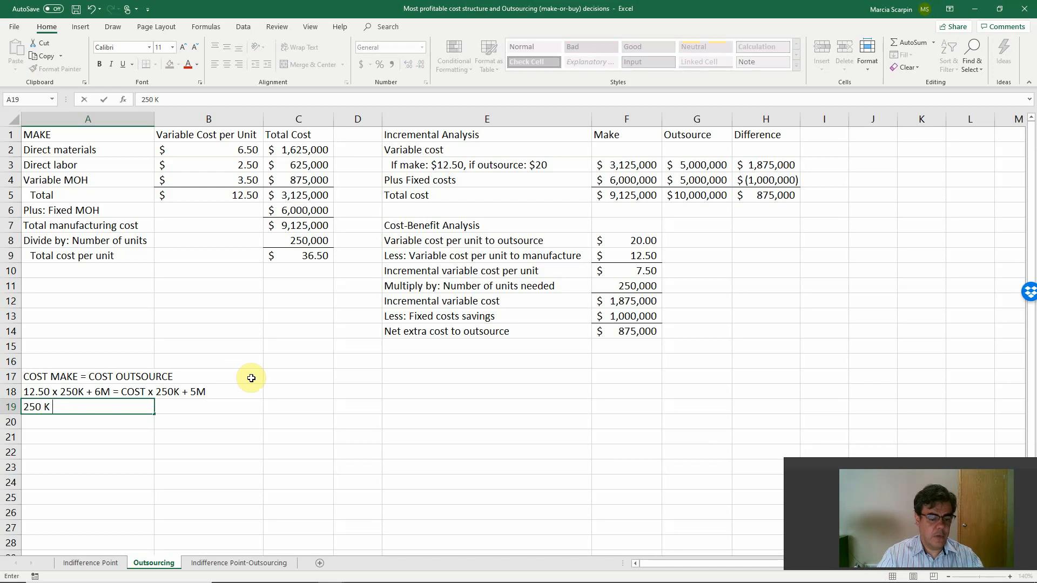
{"action": "type", "text": "x C"}
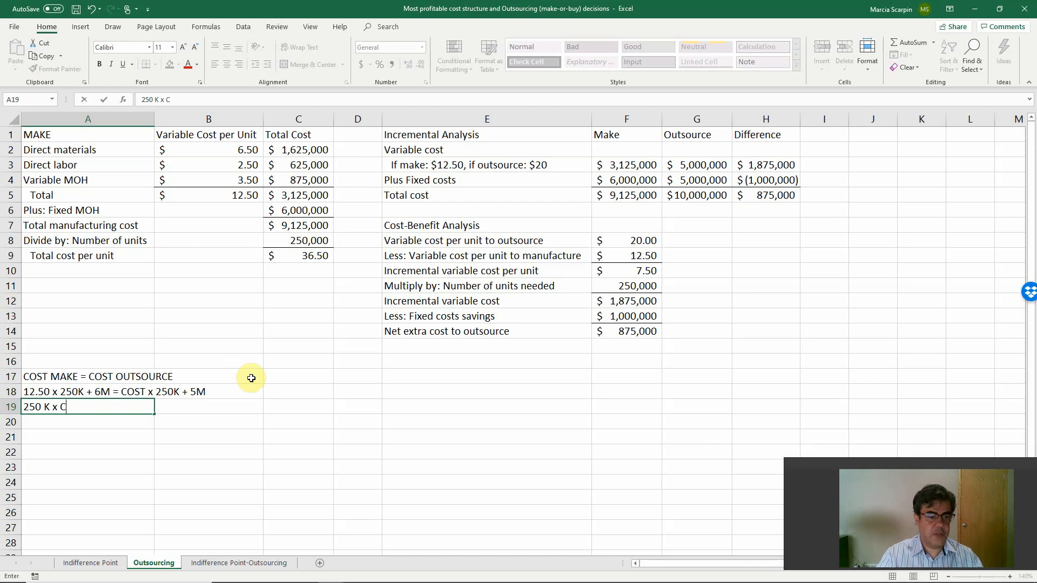
{"action": "type", "text": "OST"}
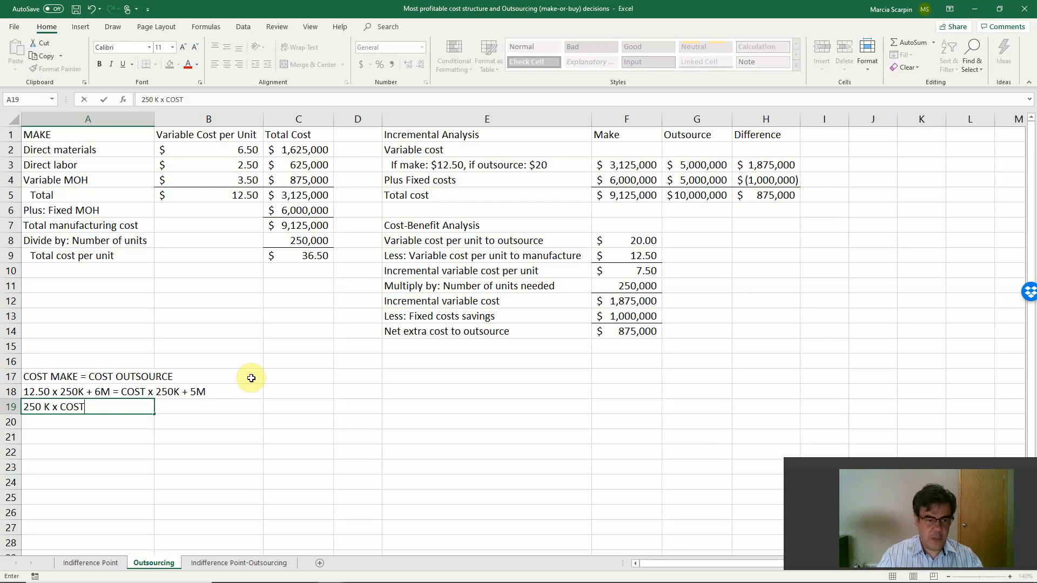
{"action": "type", "text": " ="}
{"action": "key", "text": "Return"}
{"action": "key", "text": "Return"}
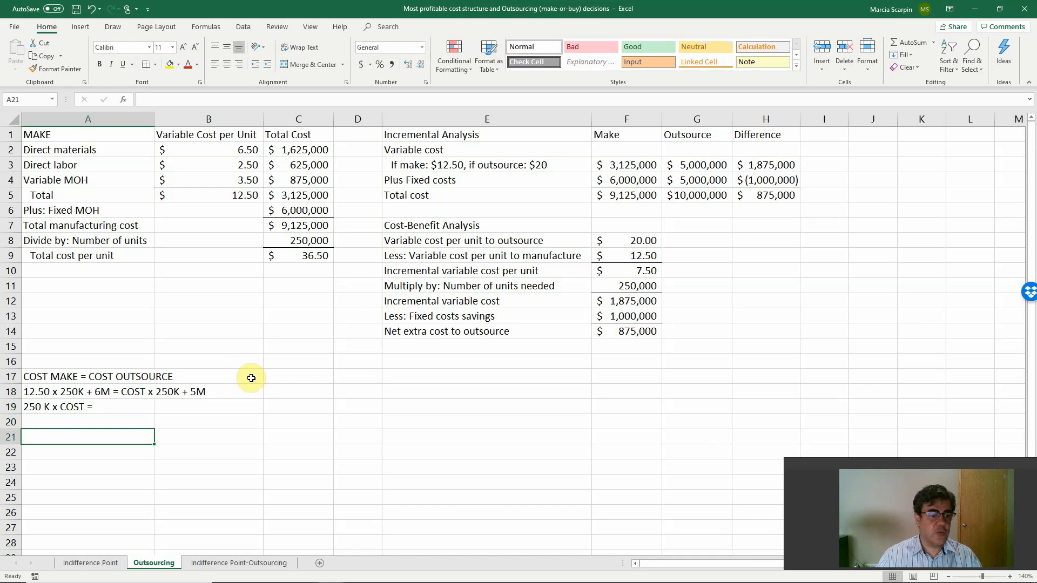
{"action": "type", "text": "+12.5"}
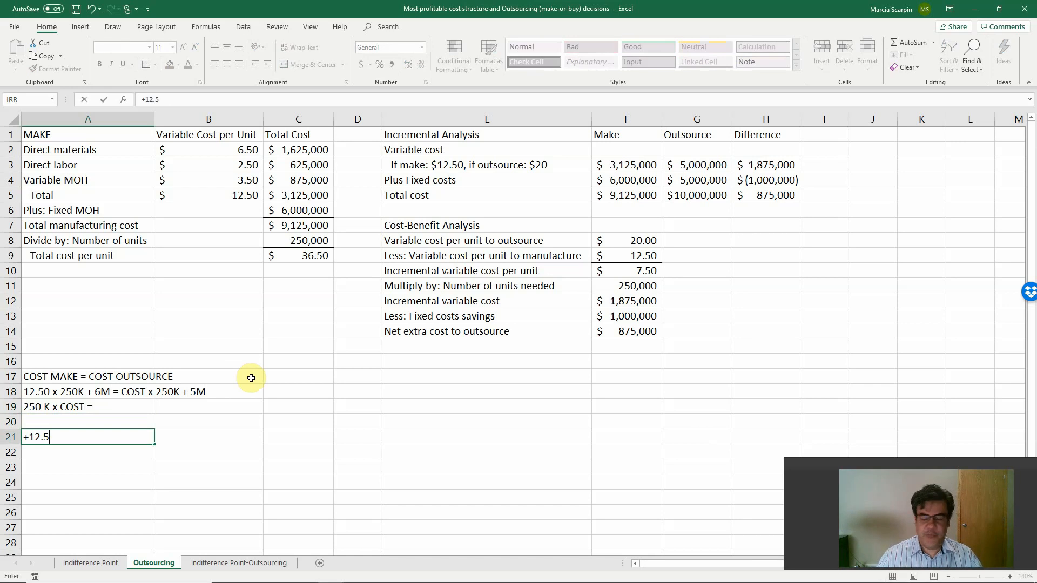
{"action": "type", "text": "*25000"}
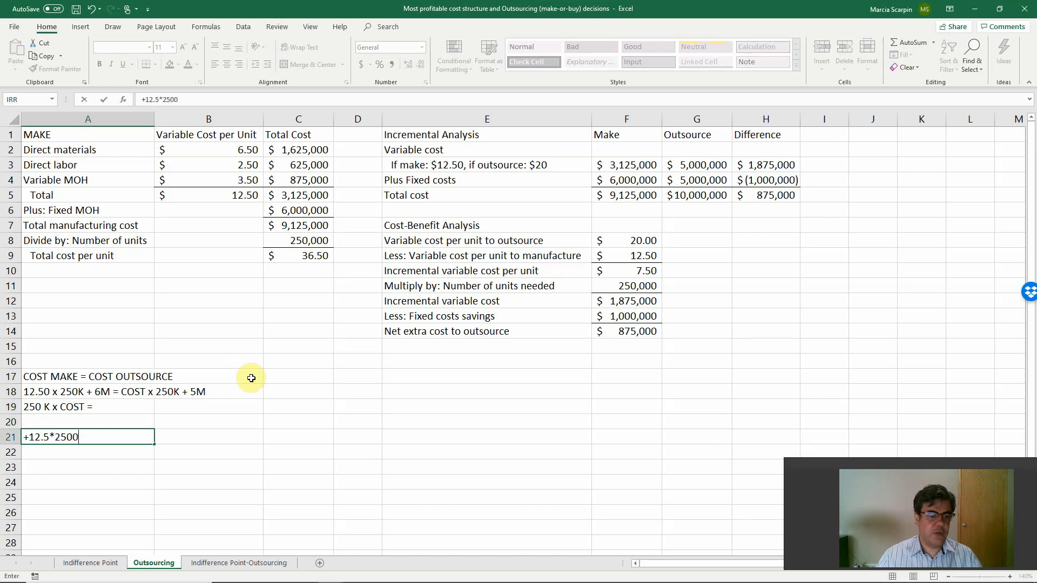
{"action": "type", "text": "00+"}
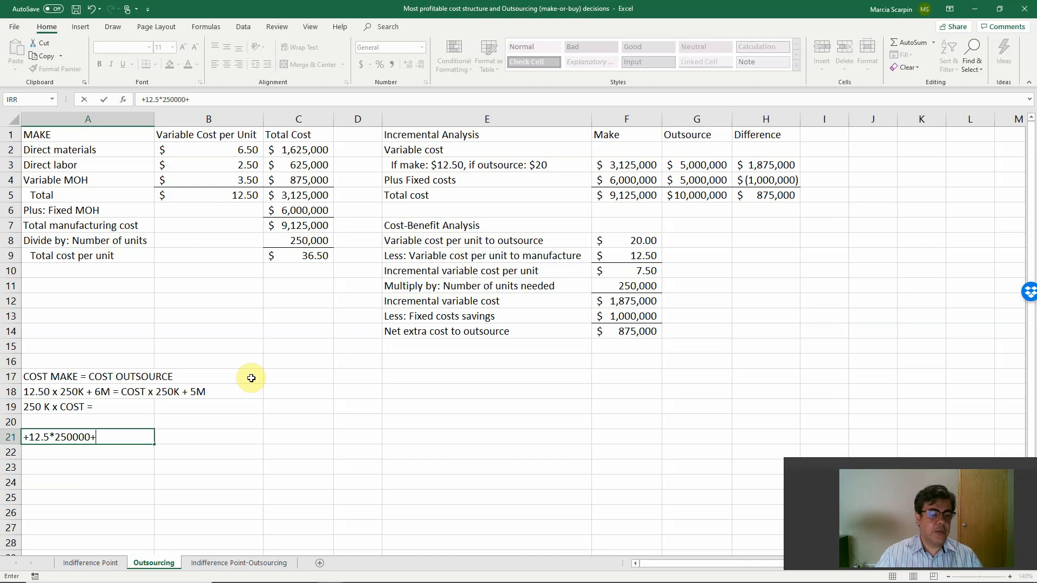
{"action": "type", "text": "6"}
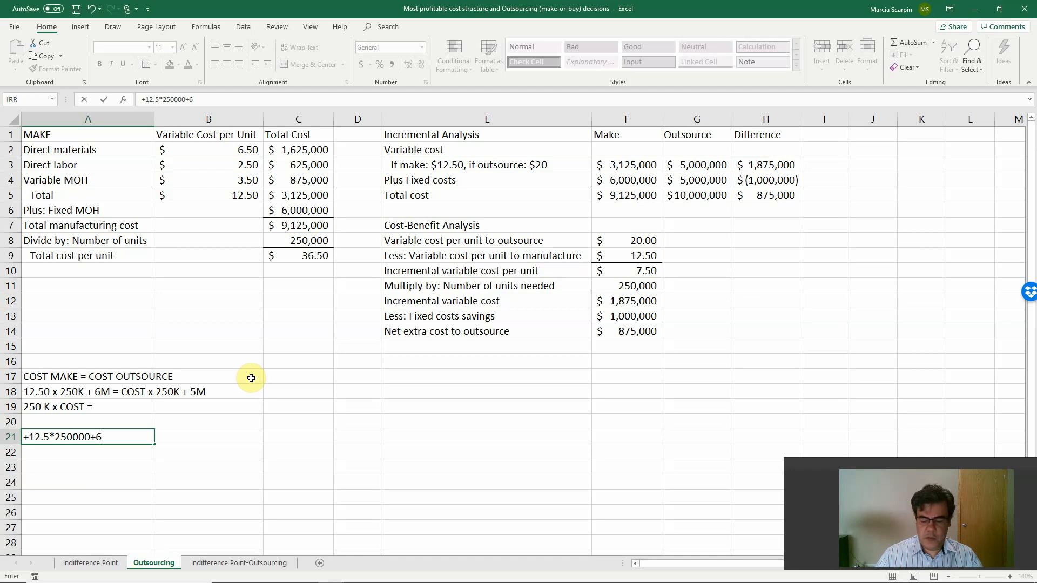
{"action": "type", "text": "000000-"}
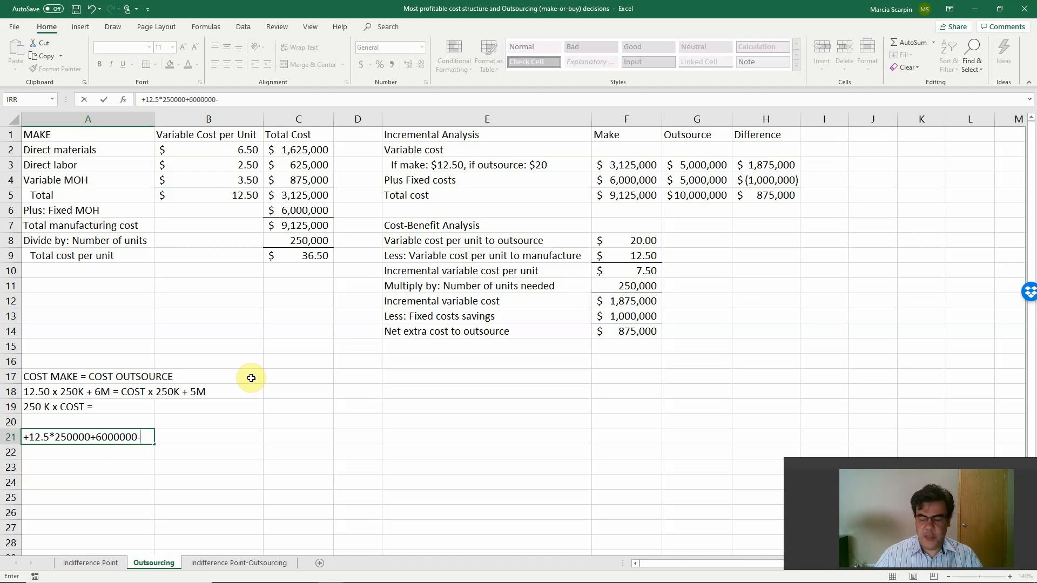
{"action": "type", "text": "5"}
{"action": "type", "text": "000000"}
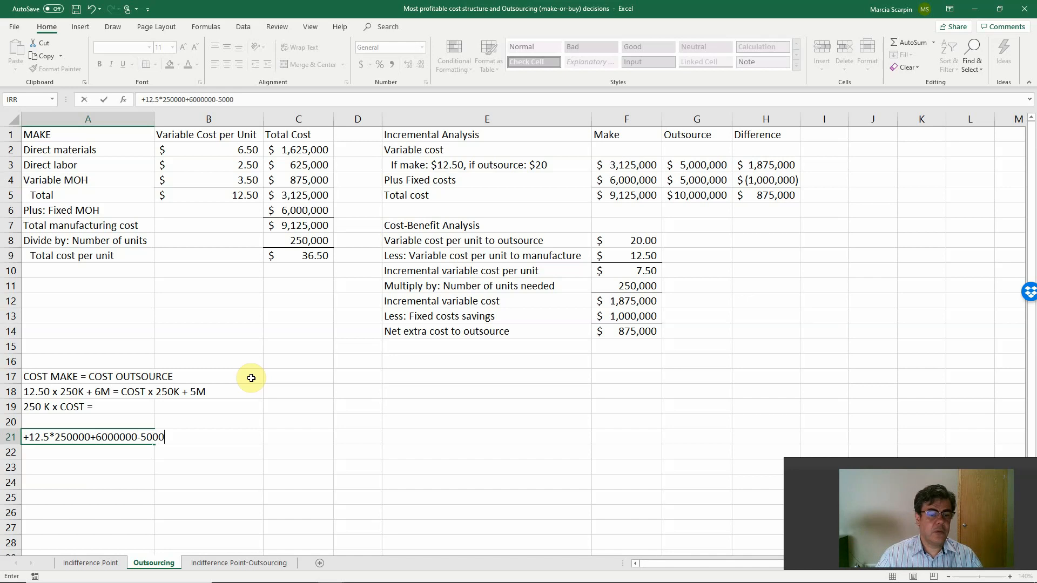
{"action": "key", "text": "Return"}
{"action": "key", "text": "Up"}
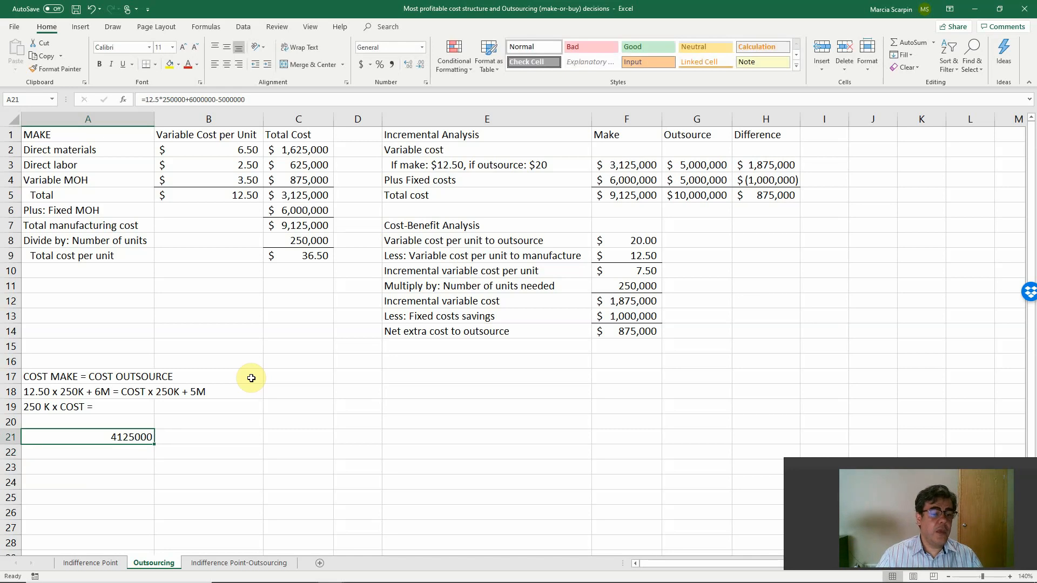
{"action": "key", "text": "Up"}
{"action": "key", "text": "Up"}
{"action": "key", "text": "F2"}
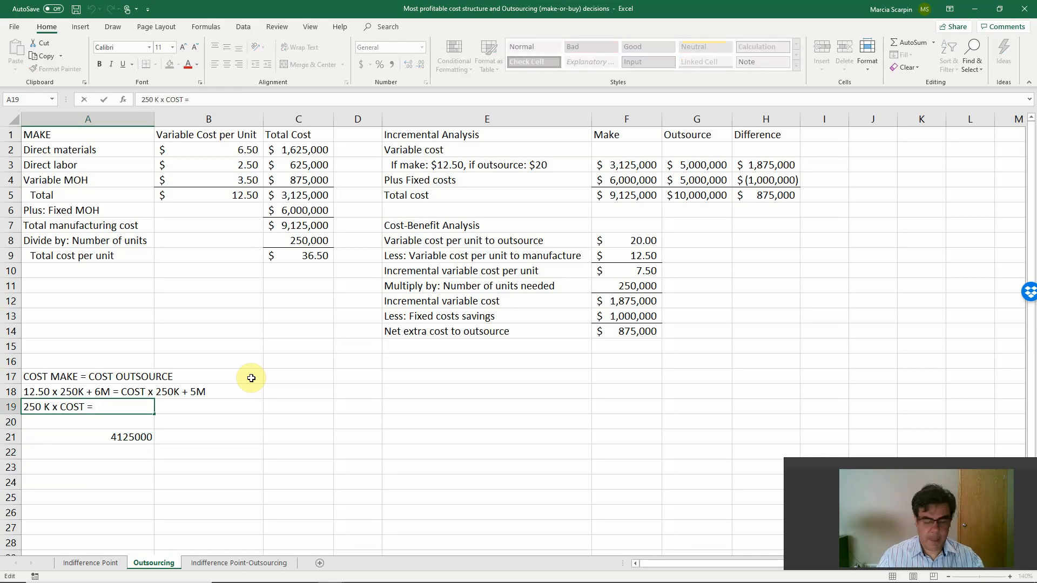
{"action": "key", "text": "Return"}
Apply the comma number format to the calculated amount in A21.
{"action": "key", "text": "Down"}
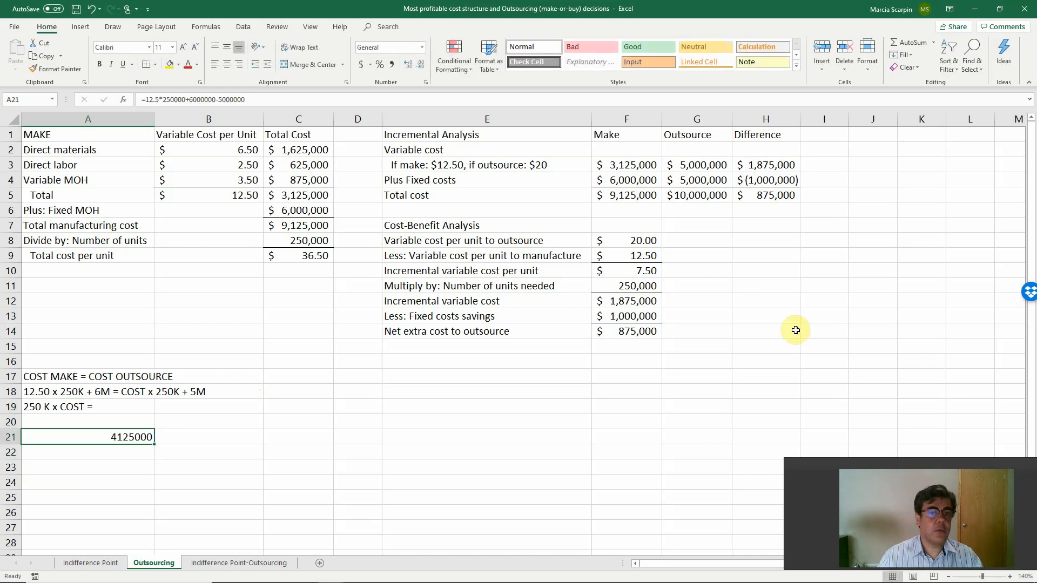
{"action": "left_click", "coordinate": [390, 64]}
Complete the equation in A19 as "250 K x COST = 4125000" and clear the helper calculation in A21.
{"action": "left_click", "coordinate": [89, 406]}
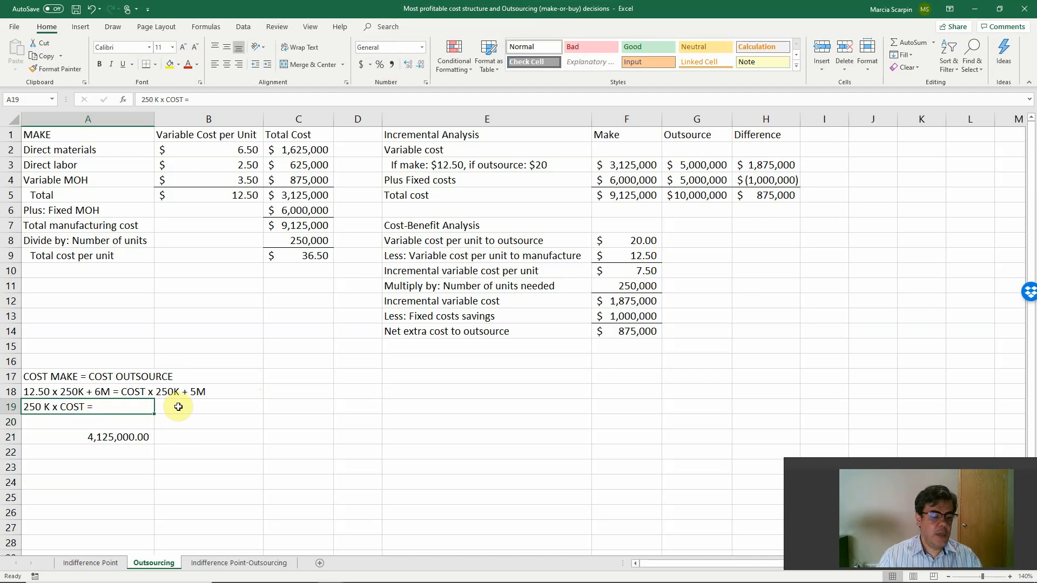
{"action": "key", "text": "F2"}
{"action": "type", "text": "4"}
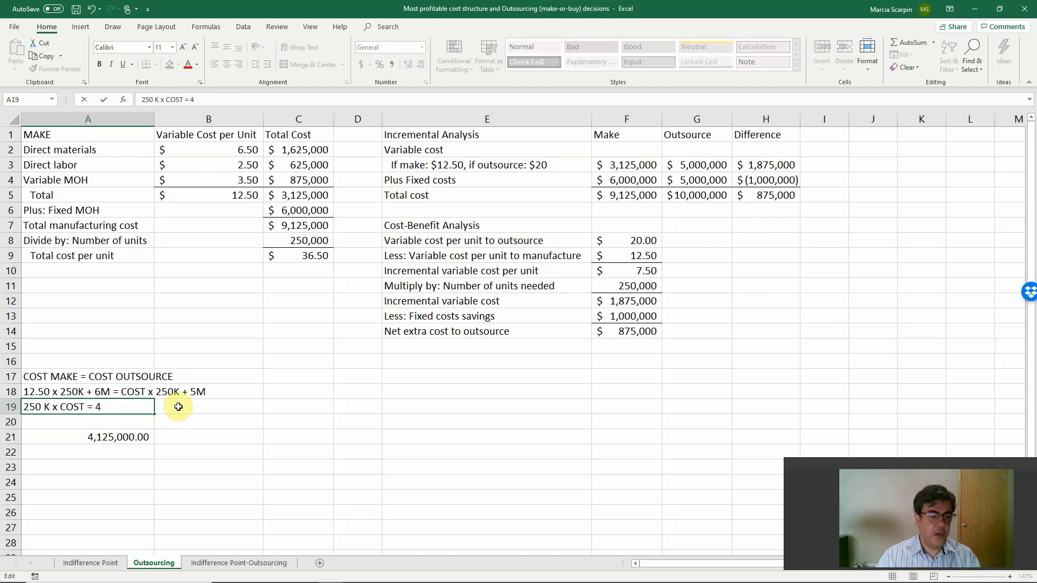
{"action": "type", "text": "125"}
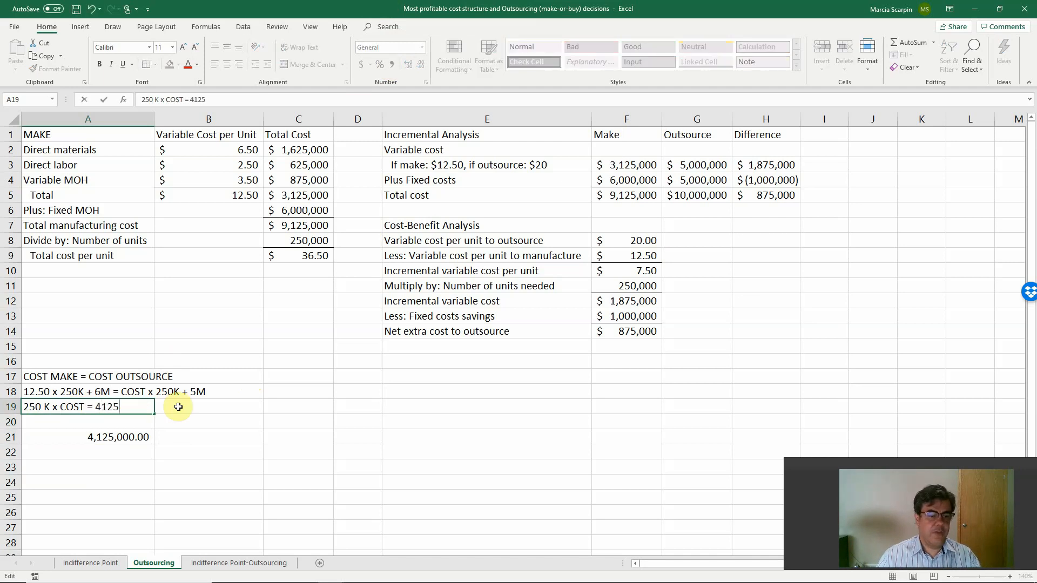
{"action": "type", "text": "000"}
{"action": "key", "text": "Return"}
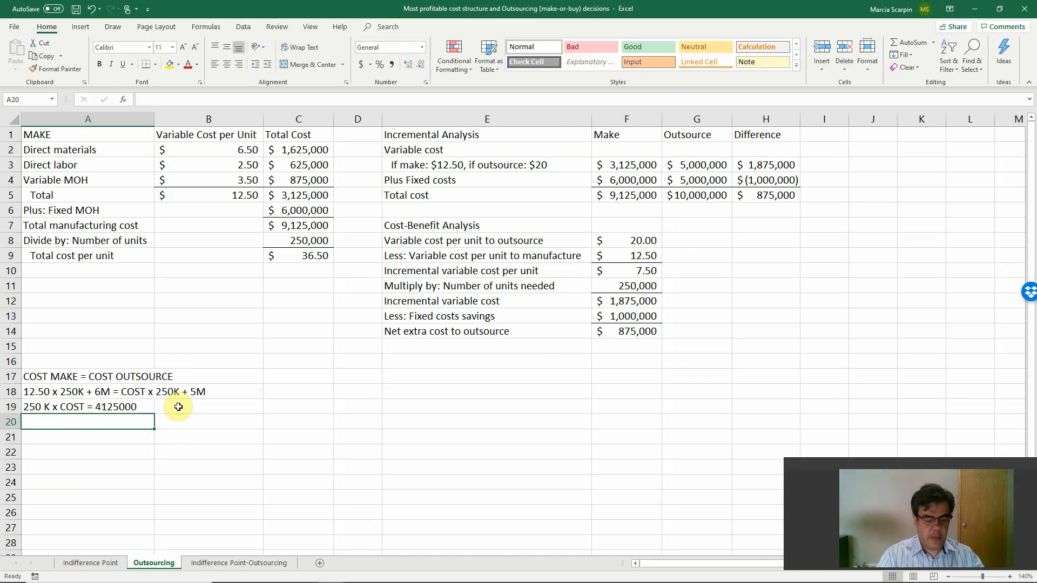
Enter the isolated cost equation in A20 as the text "COST = 4125000 / 250000".
{"action": "type", "text": "CXOST"}
{"action": "key", "text": "BackSpace"}
{"action": "key", "text": "BackSpace"}
{"action": "key", "text": "BackSpace"}
{"action": "key", "text": "BackSpace"}
{"action": "type", "text": "COST"}
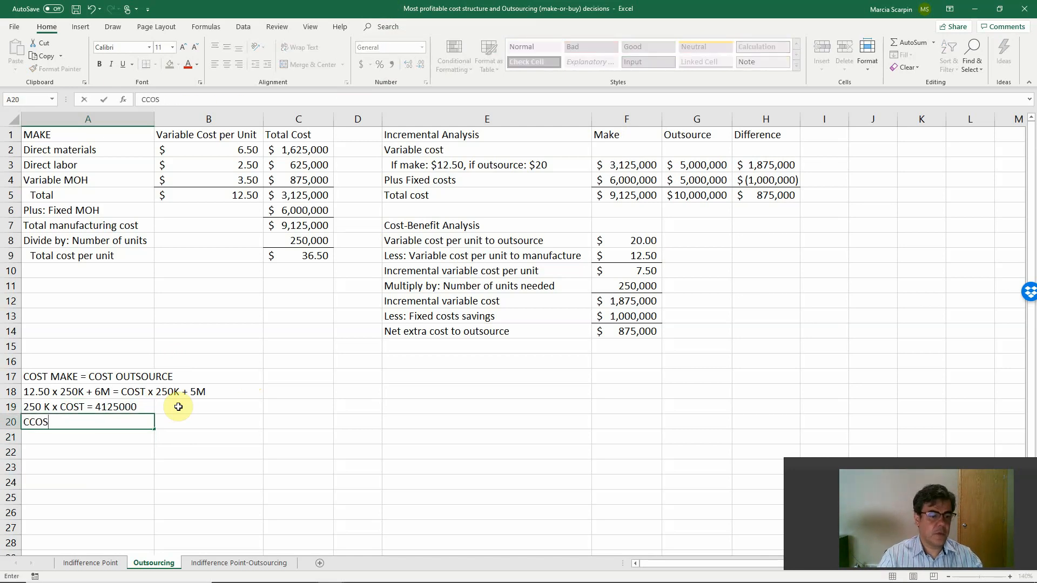
{"action": "key", "text": "BackSpace"}
{"action": "key", "text": "BackSpace"}
{"action": "key", "text": "BackSpace"}
{"action": "key", "text": "BackSpace"}
{"action": "type", "text": "OST "}
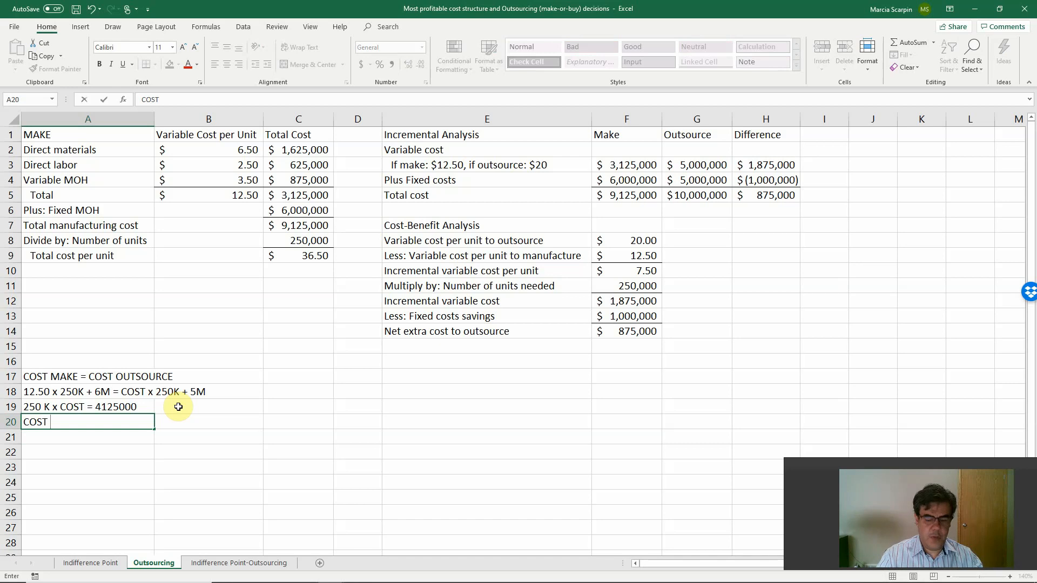
{"action": "type", "text": "= 412"}
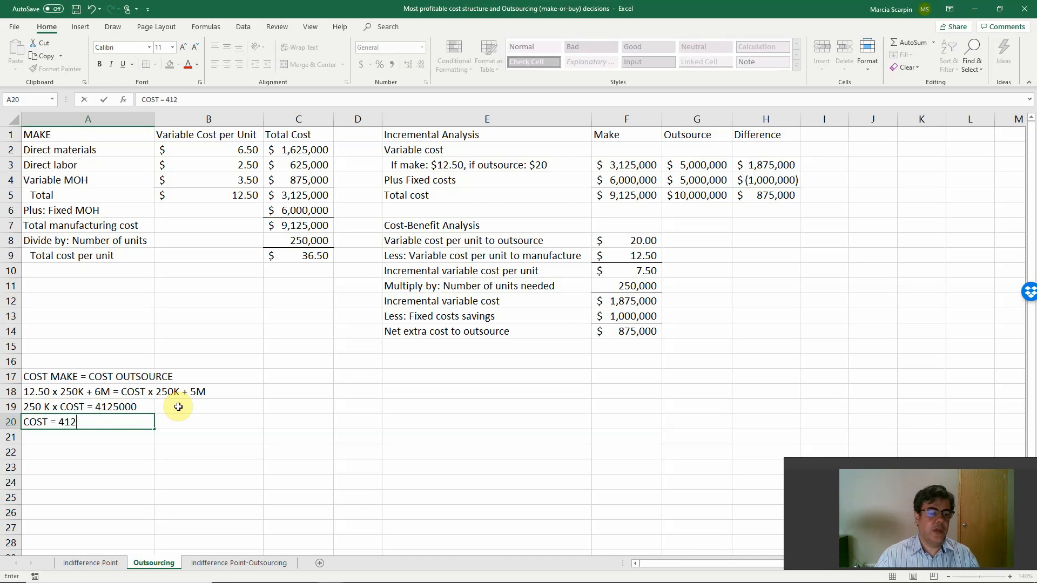
{"action": "type", "text": "5000 / 250"}
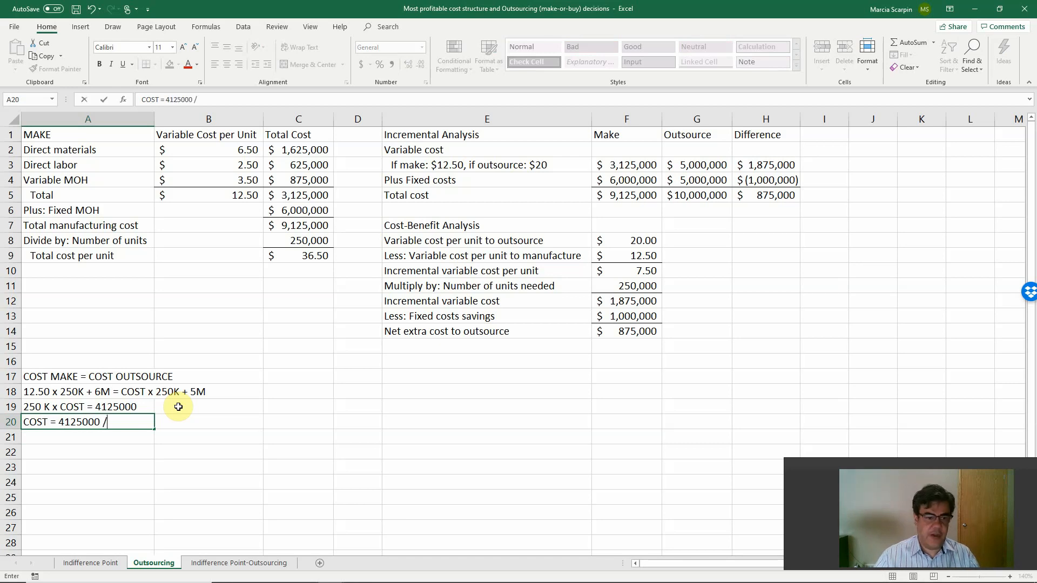
{"action": "type", "text": "000"}
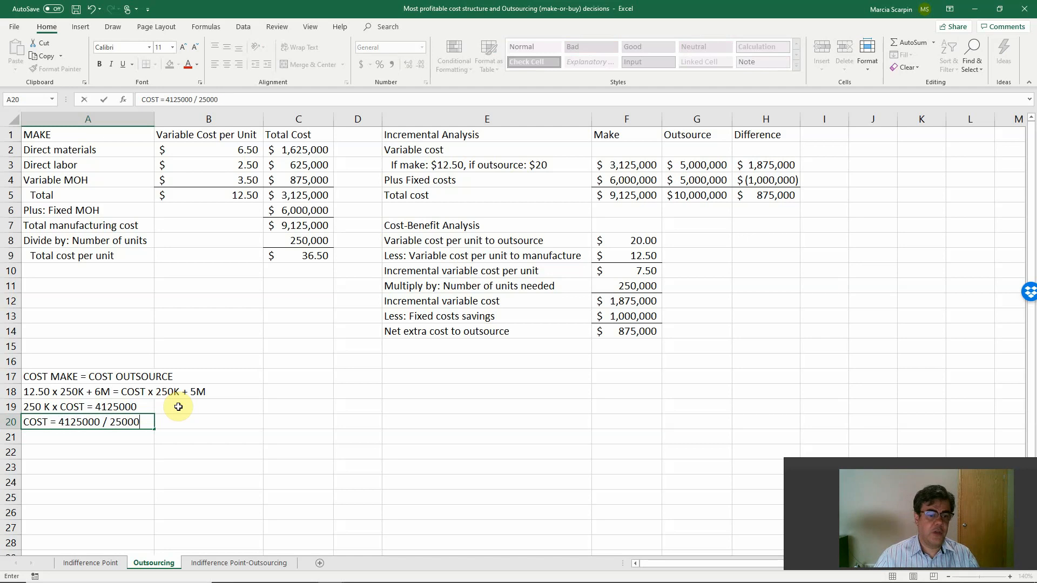
{"action": "key", "text": "Return"}
Label cell A21 "Outsource Cost" beneath the equation lines.
{"action": "type", "text": "Ou"}
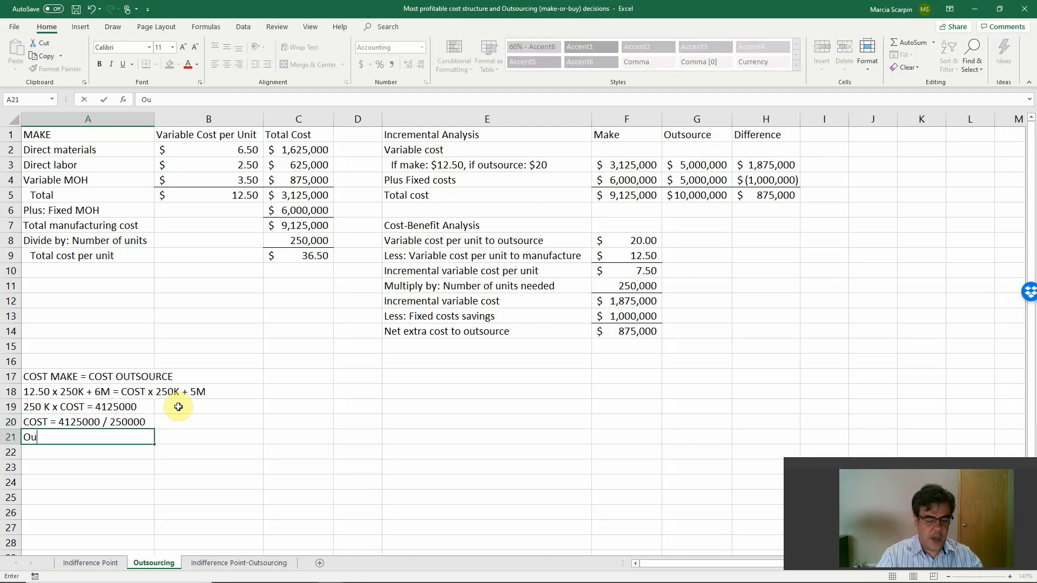
{"action": "type", "text": "tsource Cost"}
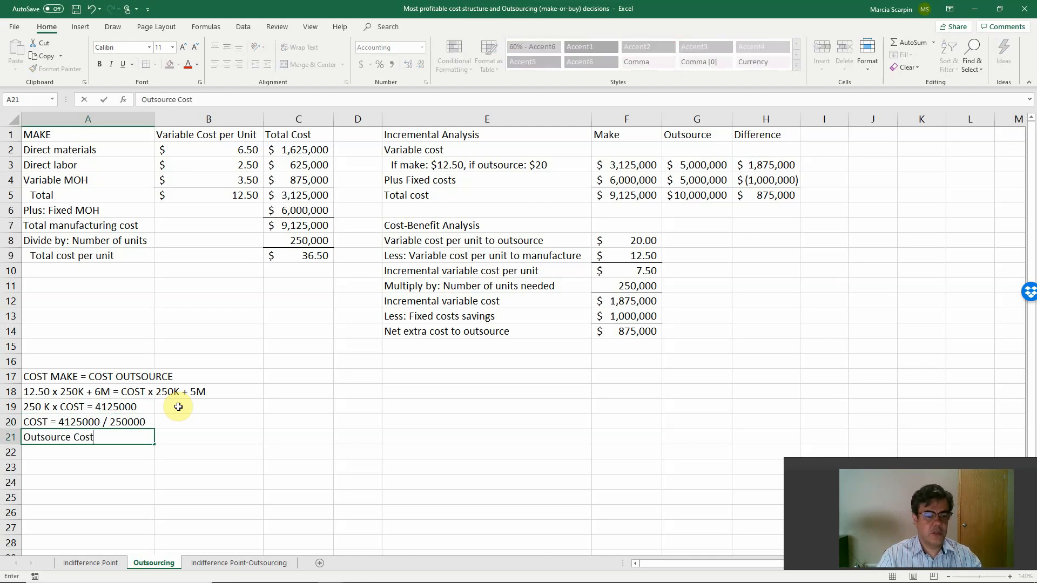
{"action": "key", "text": "Tab"}
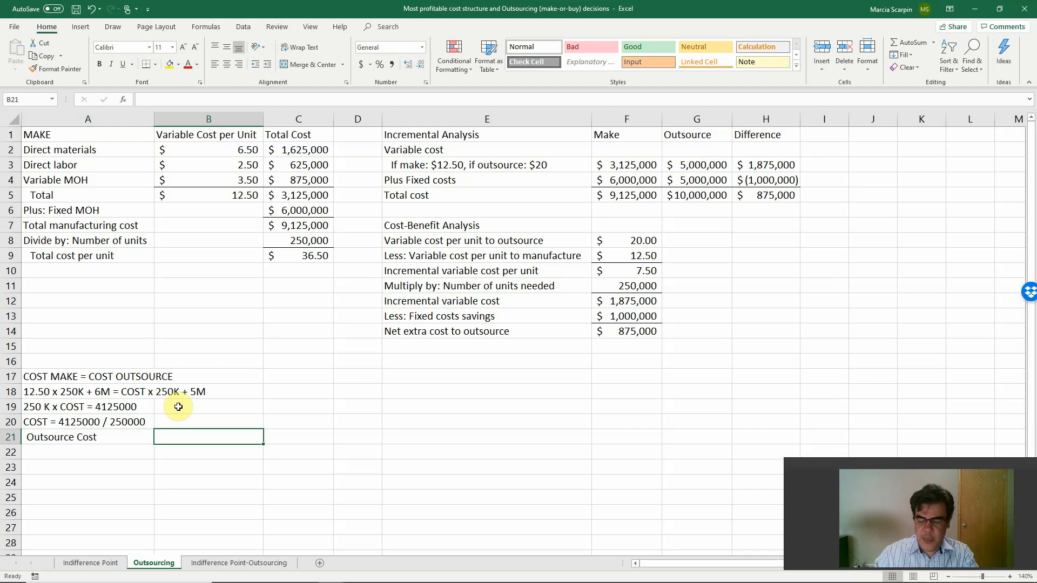
Calculate the outsource cost in B21 with the formula +4125000/250000 and apply the dollar accounting format.
{"action": "type", "text": "+4125"}
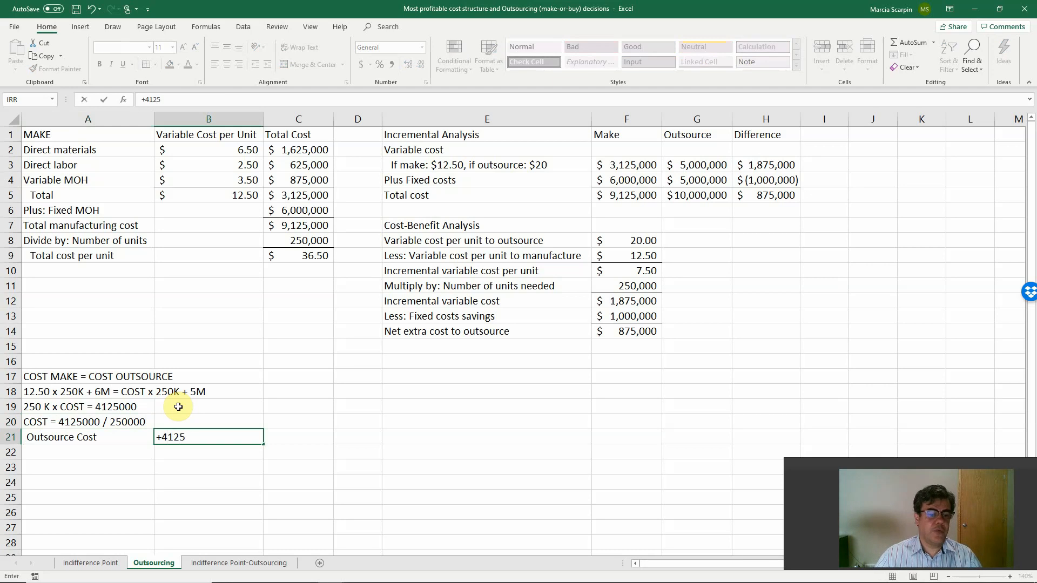
{"action": "type", "text": "000/"}
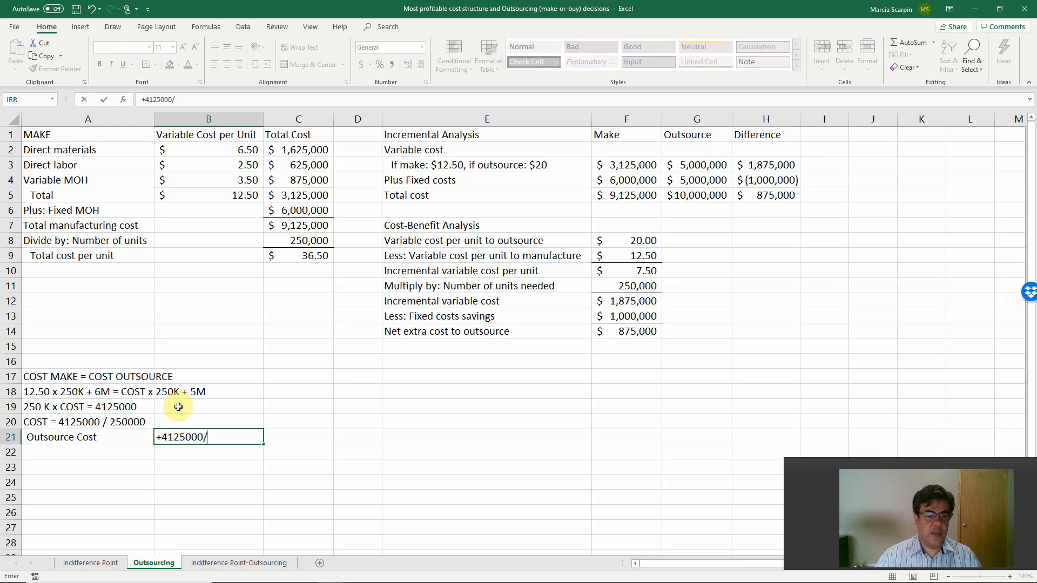
{"action": "type", "text": "250000"}
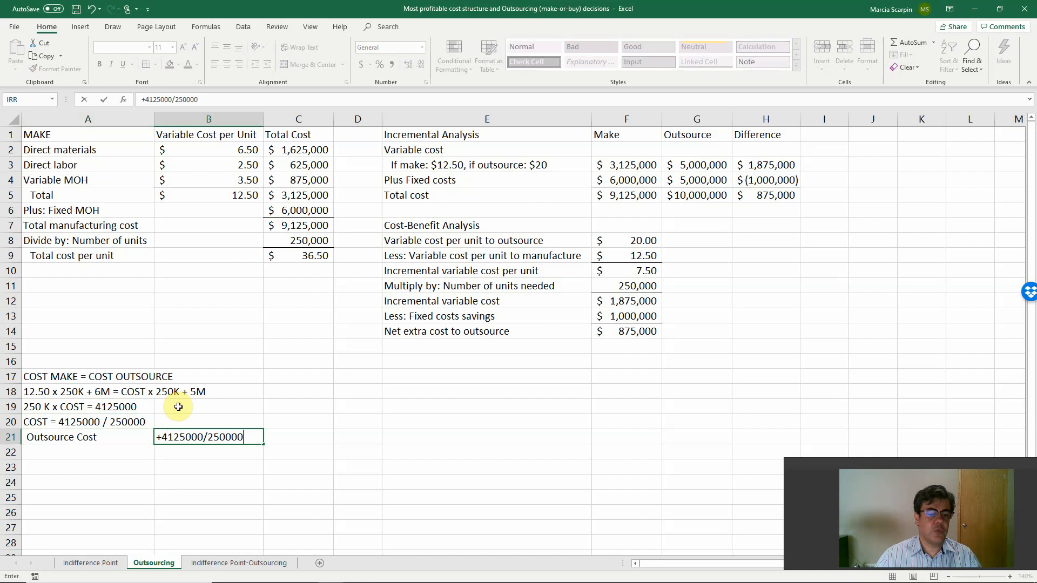
{"action": "key", "text": "Return"}
{"action": "key", "text": "Up"}
{"action": "key", "text": "Right"}
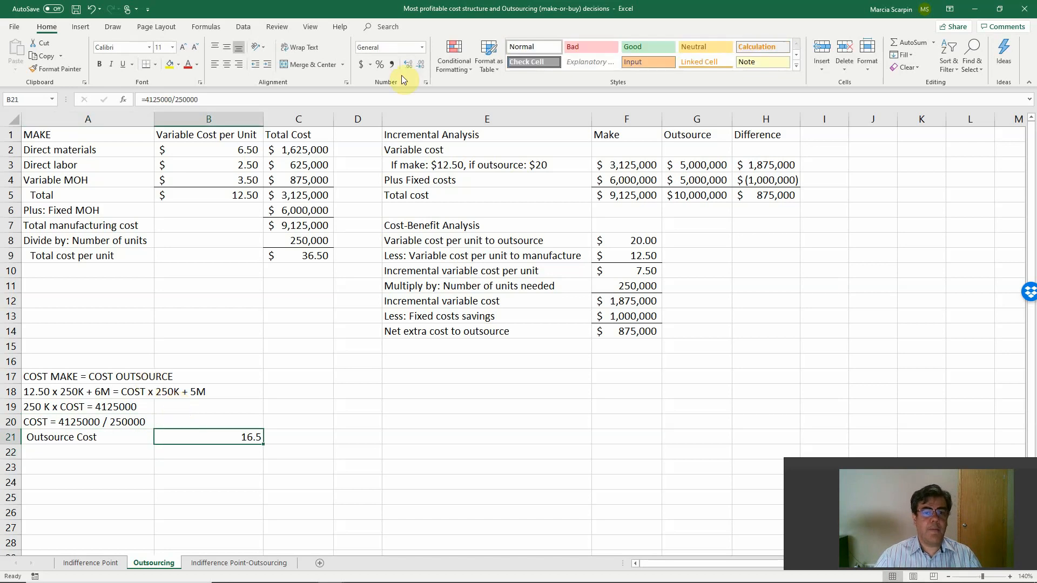
{"action": "left_click", "coordinate": [361, 65]}
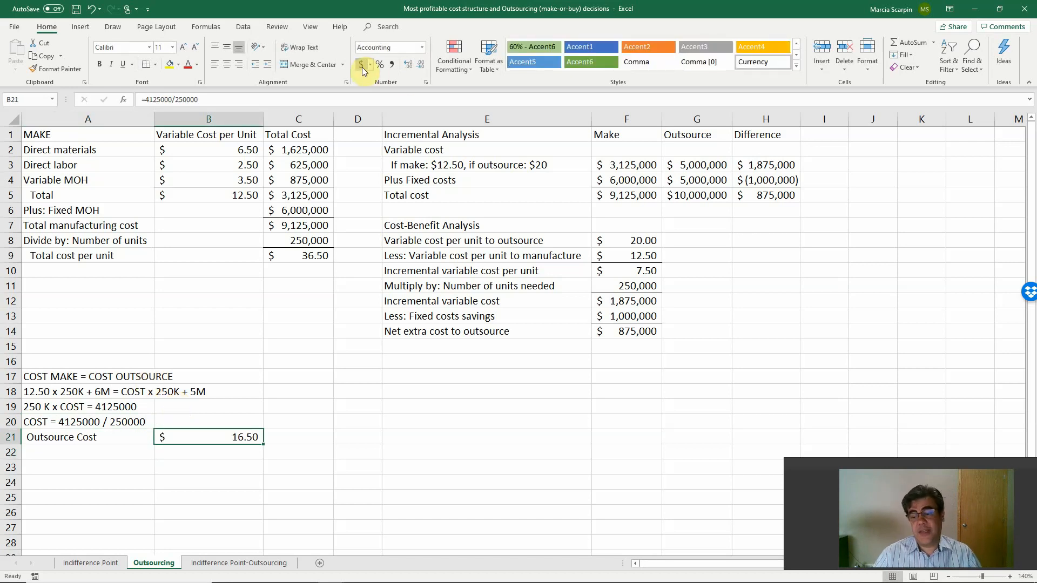
Test 16.5 as the variable cost per unit to outsource in F8 of the Cost-Benefit Analysis.
{"action": "key", "text": "Up"}
{"action": "key", "text": "Up"}
{"action": "key", "text": "Up"}
{"action": "key", "text": "Up"}
{"action": "key", "text": "Up"}
{"action": "key", "text": "Up"}
{"action": "key", "text": "Up"}
{"action": "key", "text": "Up"}
{"action": "key", "text": "Up"}
{"action": "key", "text": "Up"}
{"action": "key", "text": "Up"}
{"action": "key", "text": "Up"}
{"action": "key", "text": "Up"}
{"action": "key", "text": "Up"}
{"action": "key", "text": "Up"}
{"action": "key", "text": "Up"}
{"action": "key", "text": "Up"}
{"action": "key", "text": "Up"}
{"action": "key", "text": "Up"}
{"action": "key", "text": "Up"}
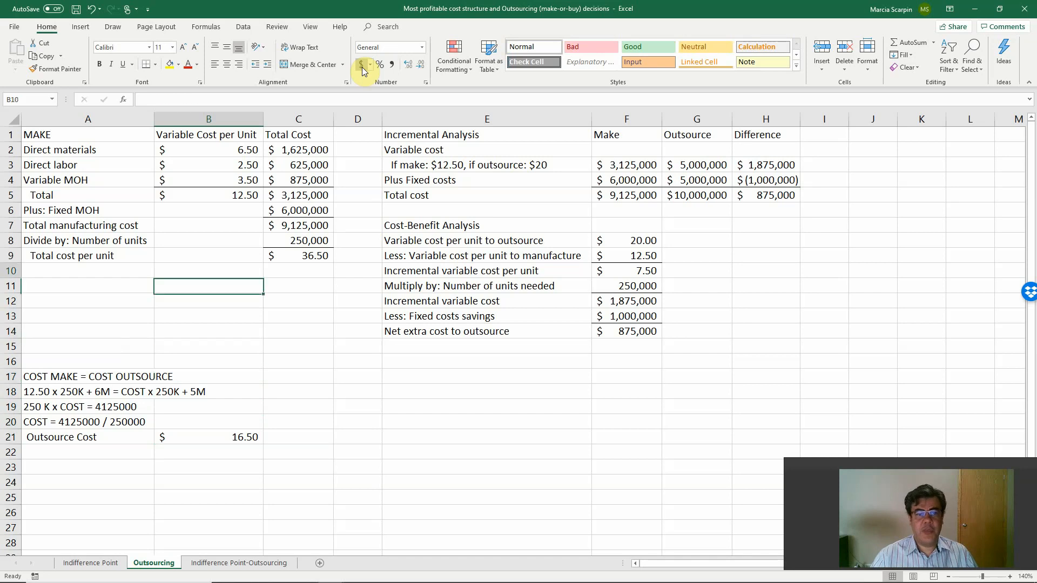
{"action": "key", "text": "Right"}
{"action": "key", "text": "Right"}
{"action": "key", "text": "Right"}
{"action": "key", "text": "Right"}
{"action": "key", "text": "Right"}
{"action": "key", "text": "Right"}
{"action": "key", "text": "Down"}
{"action": "key", "text": "Down"}
{"action": "key", "text": "Down"}
{"action": "key", "text": "Down"}
{"action": "key", "text": "Down"}
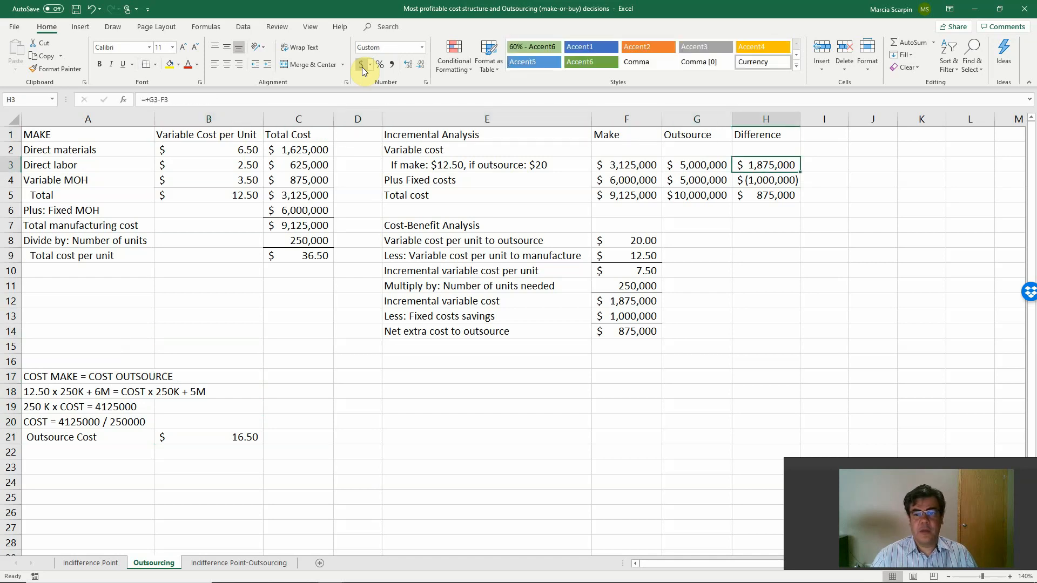
{"action": "key", "text": "Down"}
{"action": "key", "text": "Down"}
{"action": "key", "text": "Left"}
{"action": "key", "text": "Left"}
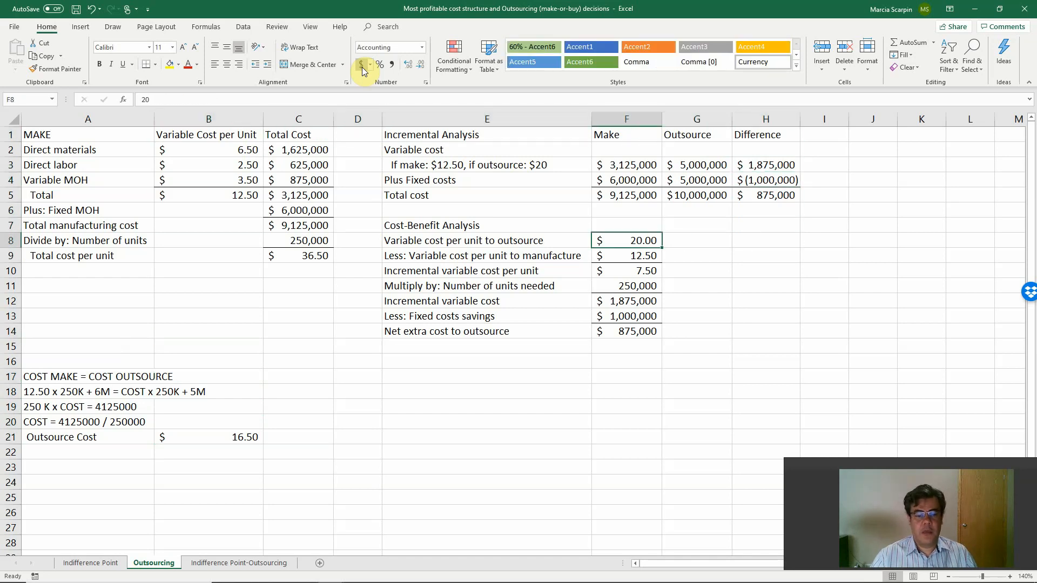
{"action": "type", "text": "16.5"}
{"action": "key", "text": "Return"}
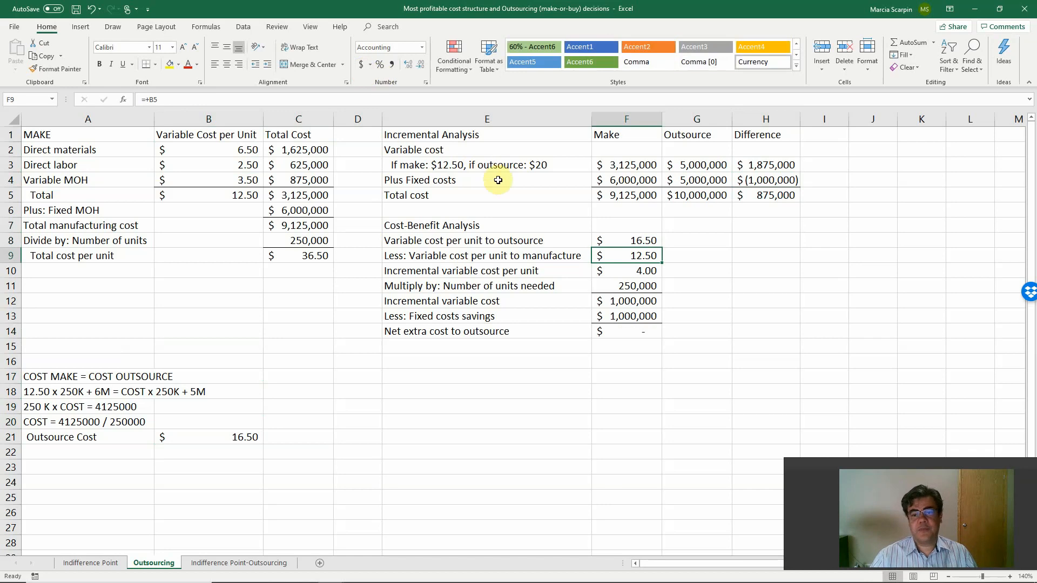
Check the net extra cost to outsource in F14 and undo the test value in F8.
{"action": "left_click", "coordinate": [636, 335]}
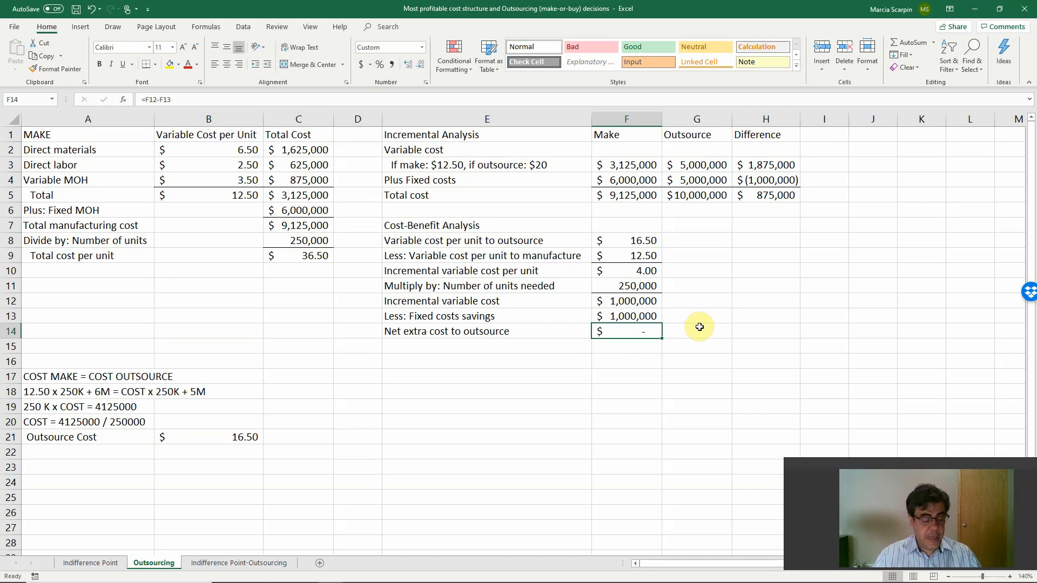
{"action": "key", "text": "ctrl+z"}
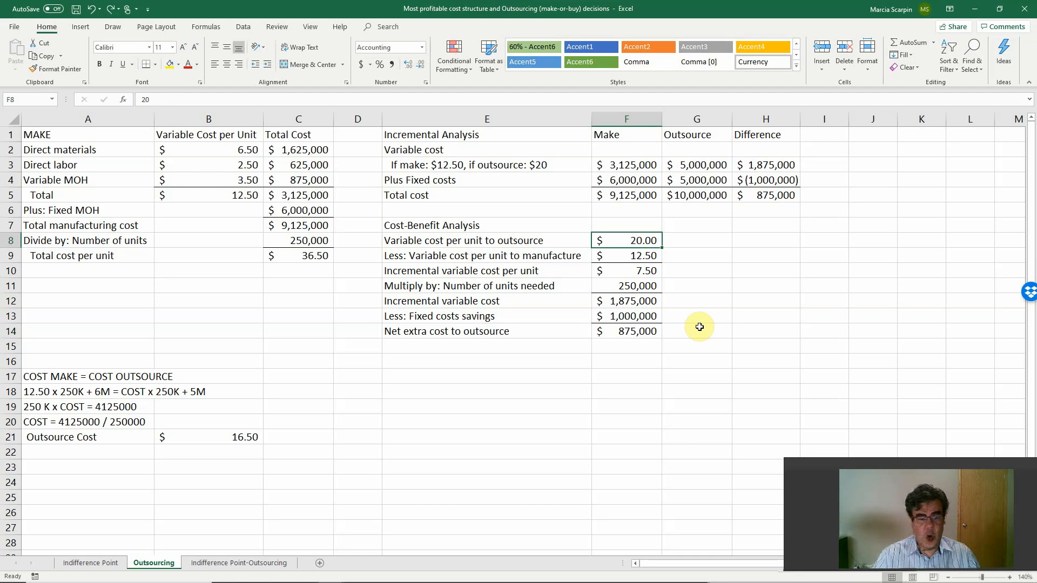
Switch to the PowerPoint slide show and advance to the closing "Thank you" slide.
{"action": "key", "text": "alt+Tab"}
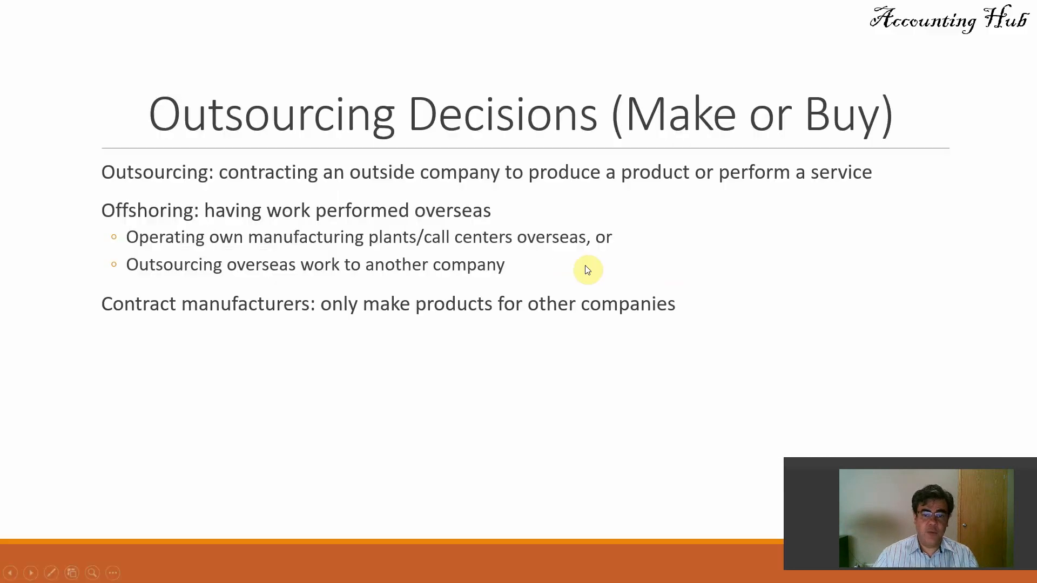
{"action": "left_click", "coordinate": [585, 266]}
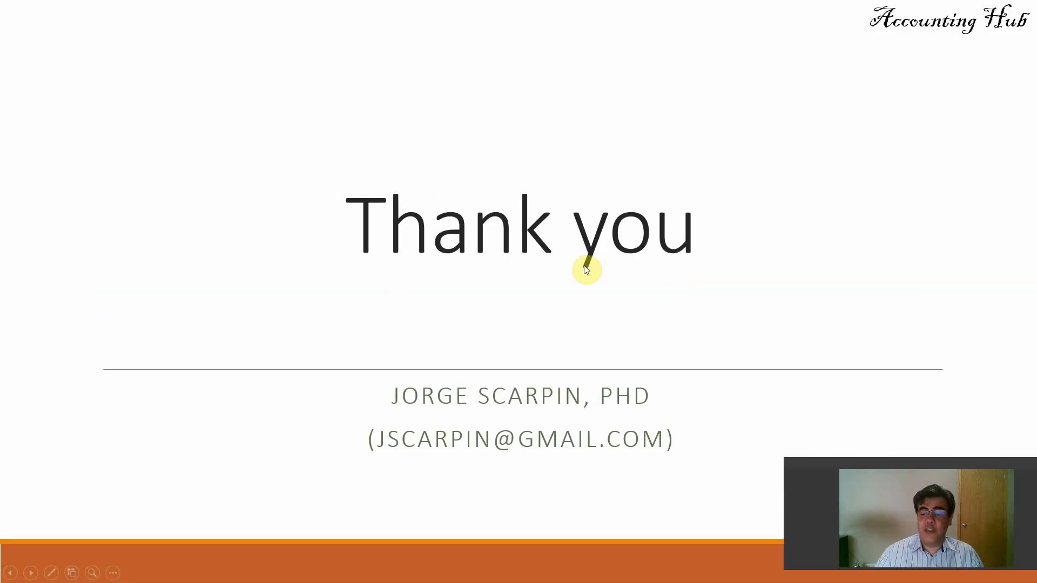